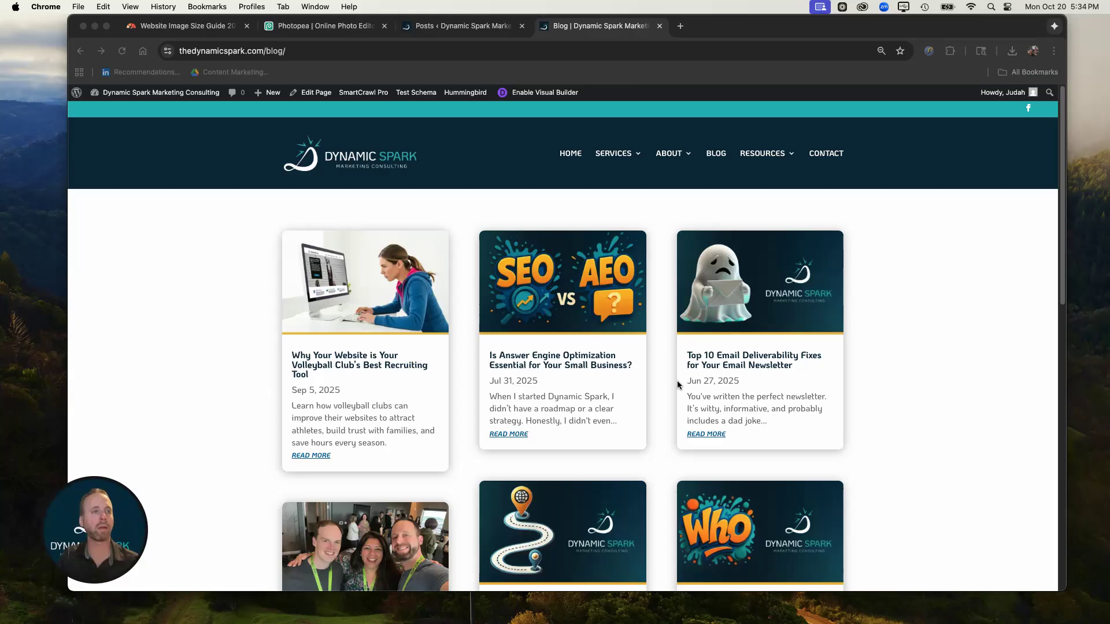
Step: Look over the published blog page, then start a new post from the site's posts list
scroll(614, 305, "down", 15)
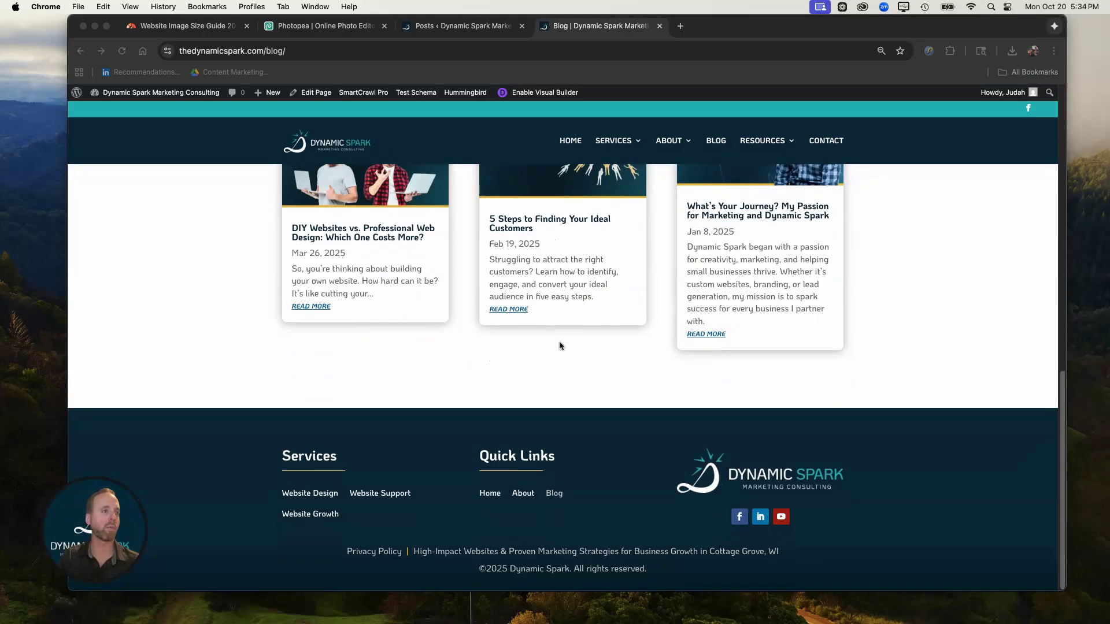
scroll(559, 343, "up", 15)
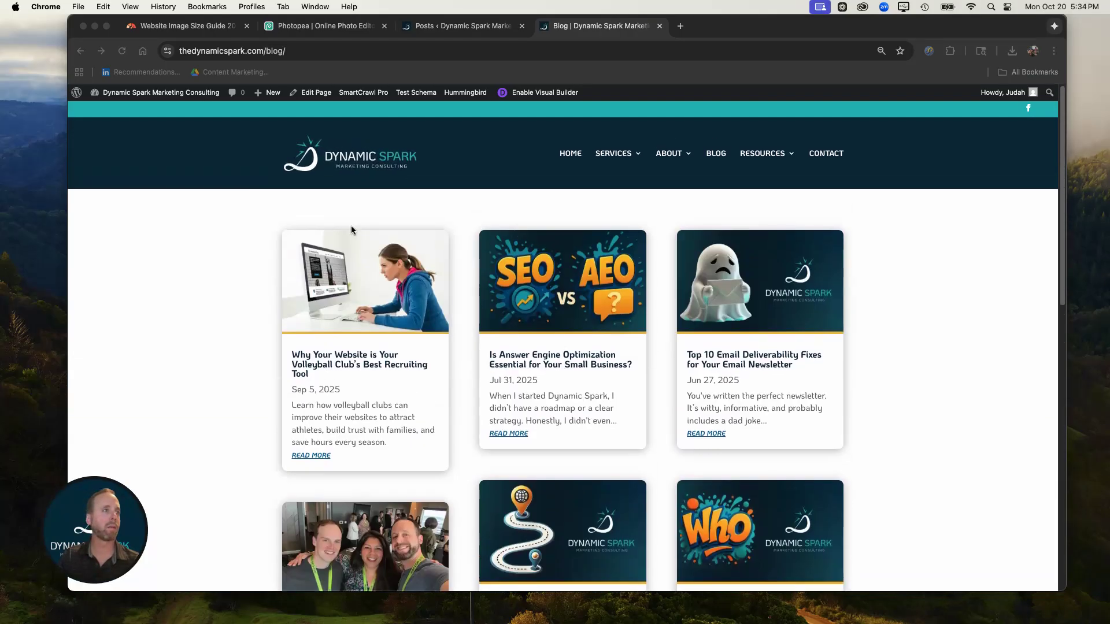
left_click(444, 29)
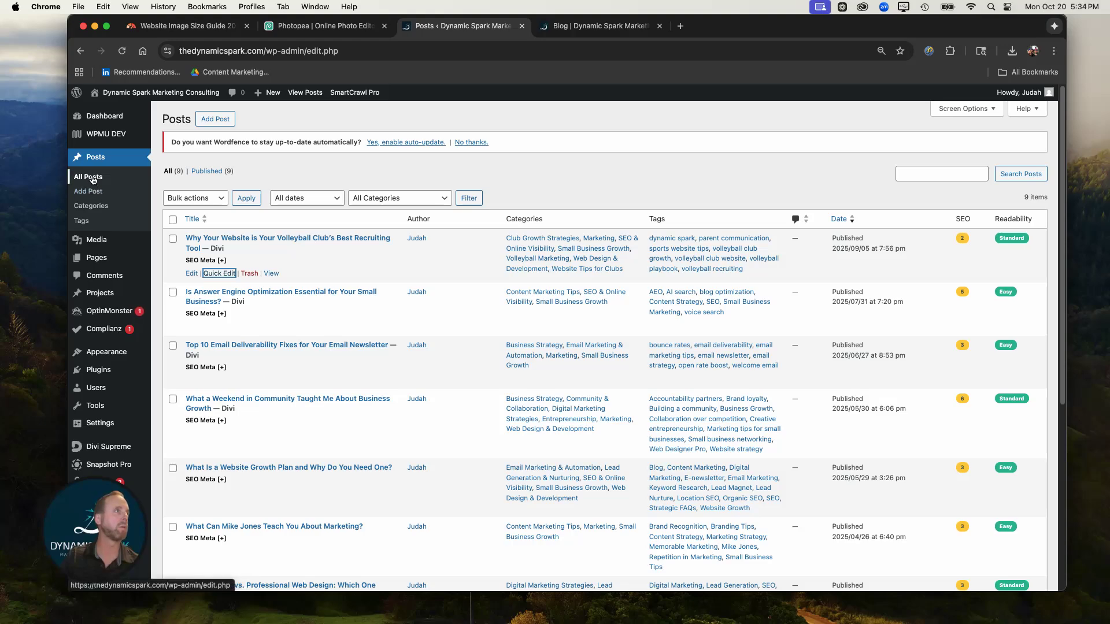
left_click(215, 119)
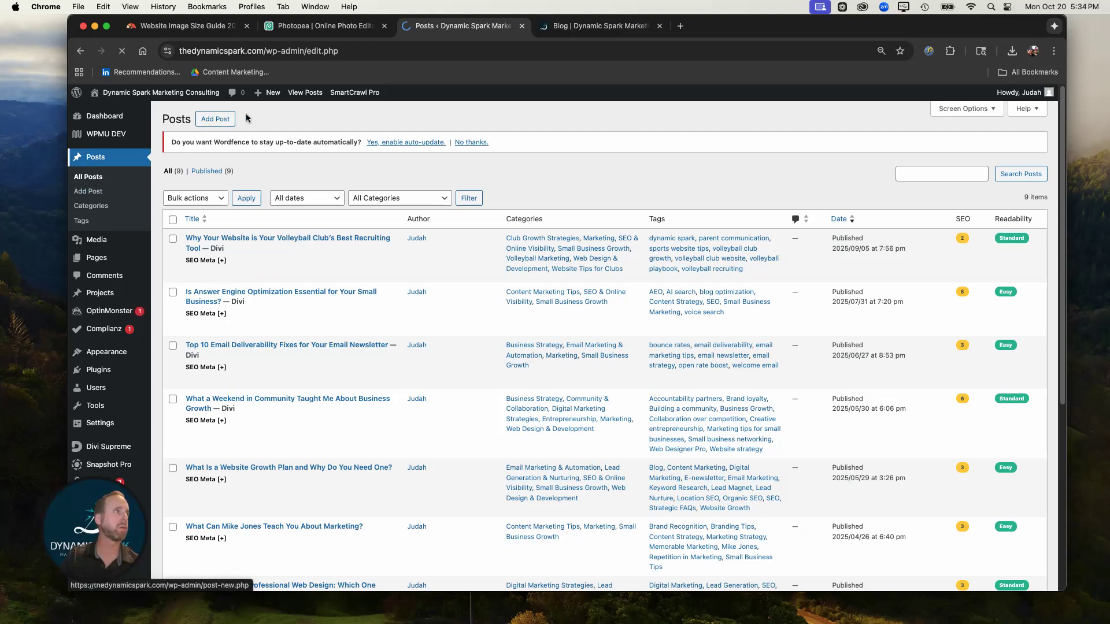
left_click(211, 123)
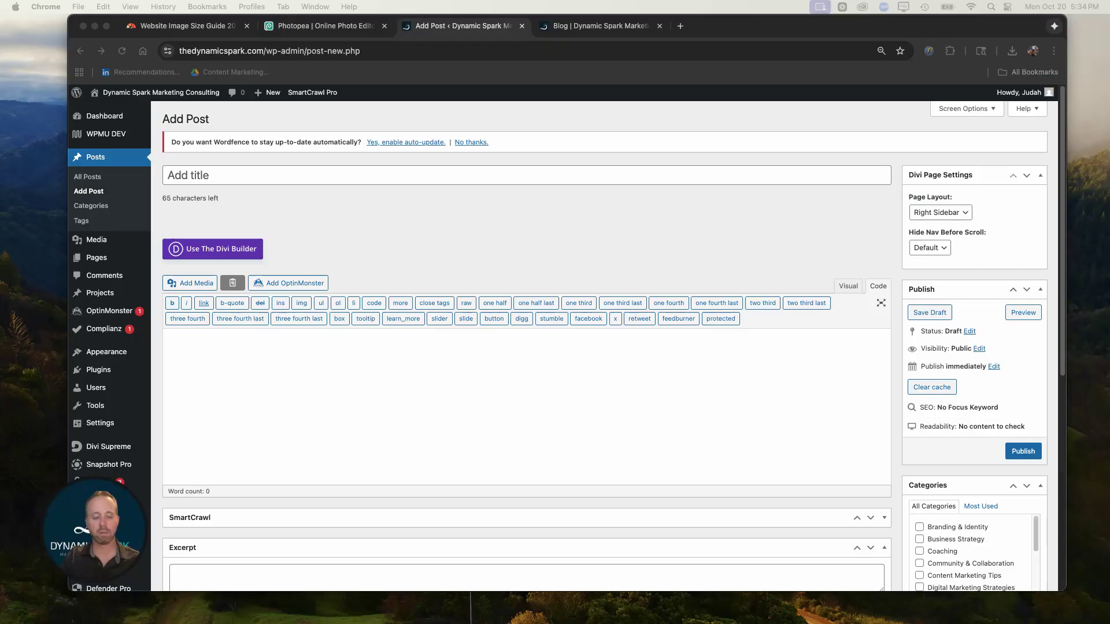
Step: Title the new post "Should Your Business Jump on Every Marketing Trend?"
left_click(219, 176)
type("Should Your Business Jump on Every Marketing Trend?")
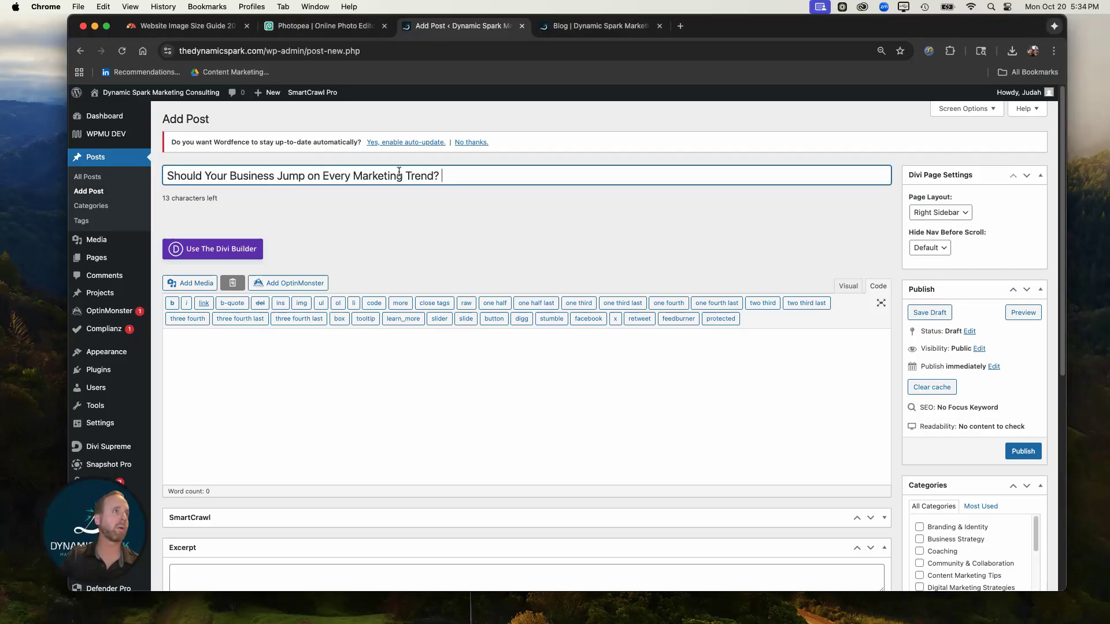
left_click(322, 380)
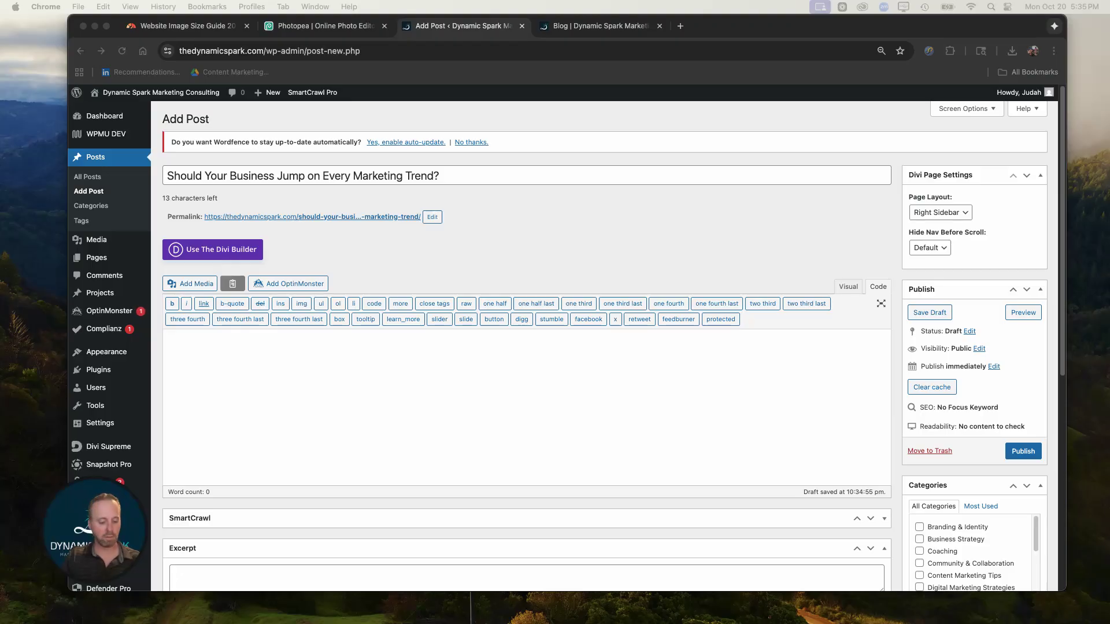
Step: Paste the copied article text into the post body and switch the editor to Visual mode
left_click(266, 364)
key("super+v")
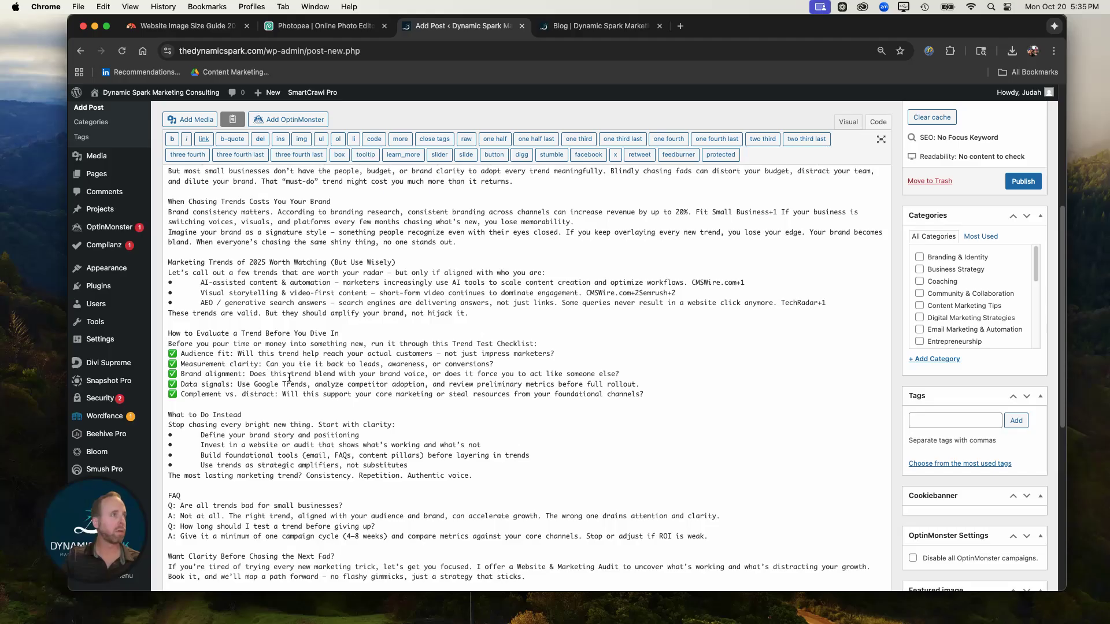
scroll(289, 377, "up", 5)
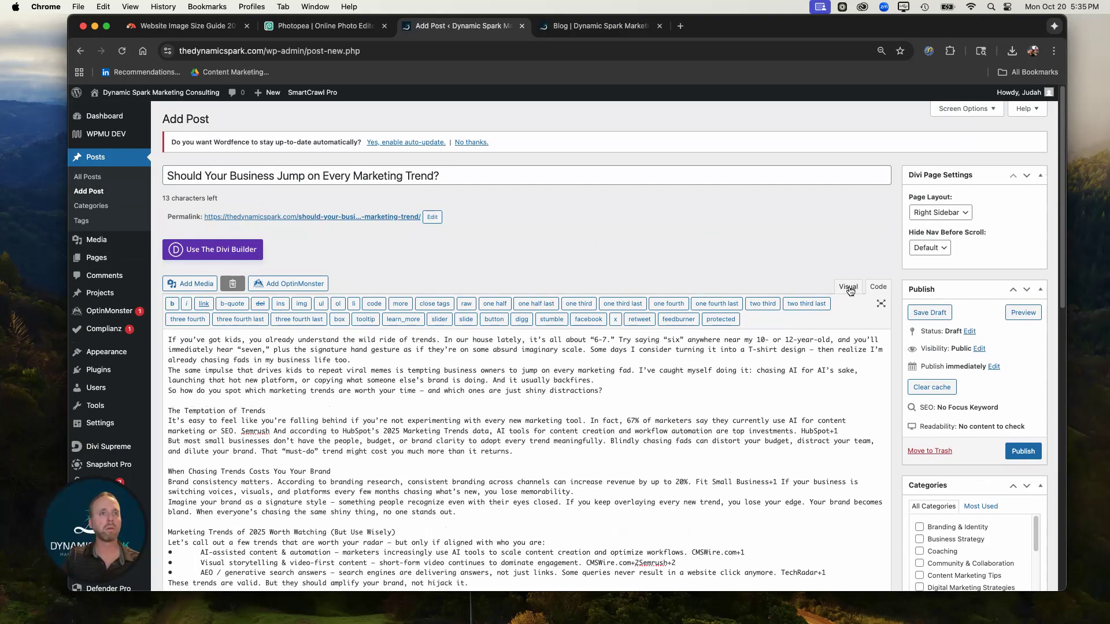
left_click(848, 287)
scroll(298, 266, "up", 10)
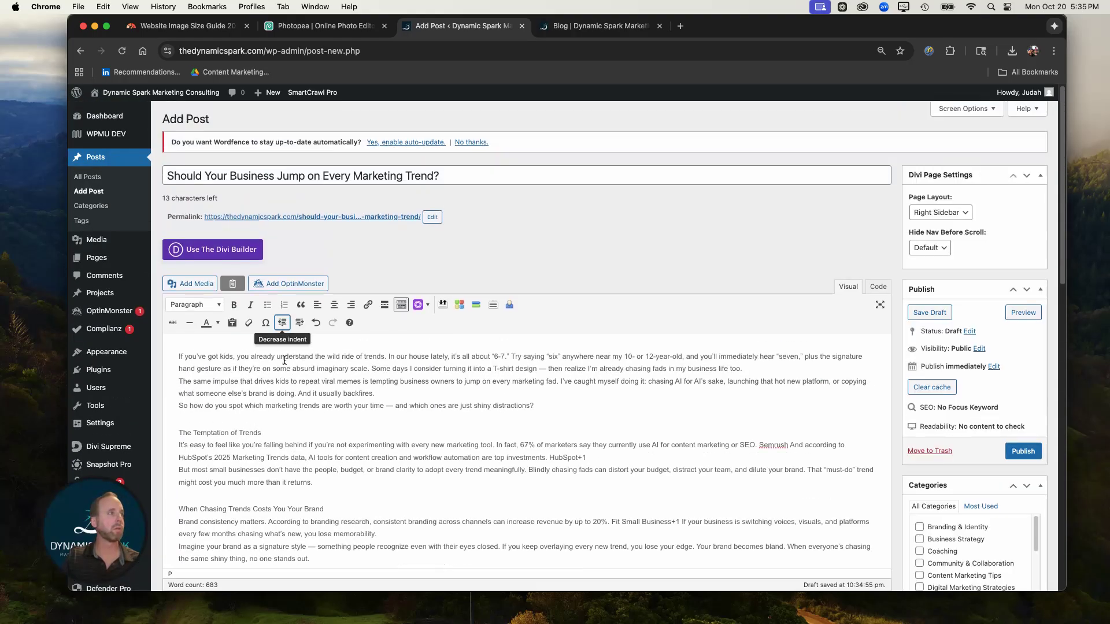
Step: Separate the line "So how do you spot which marketing trends are worth your time" from the paragraph above with a paragraph break
scroll(275, 408, "down", 2)
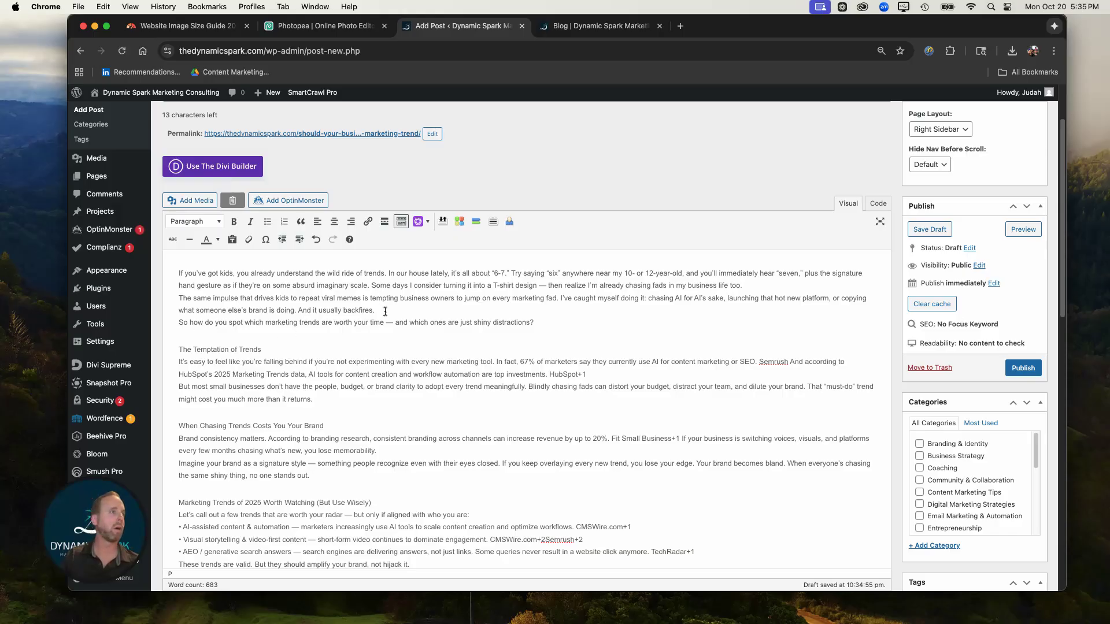
key("Return")
key("Return")
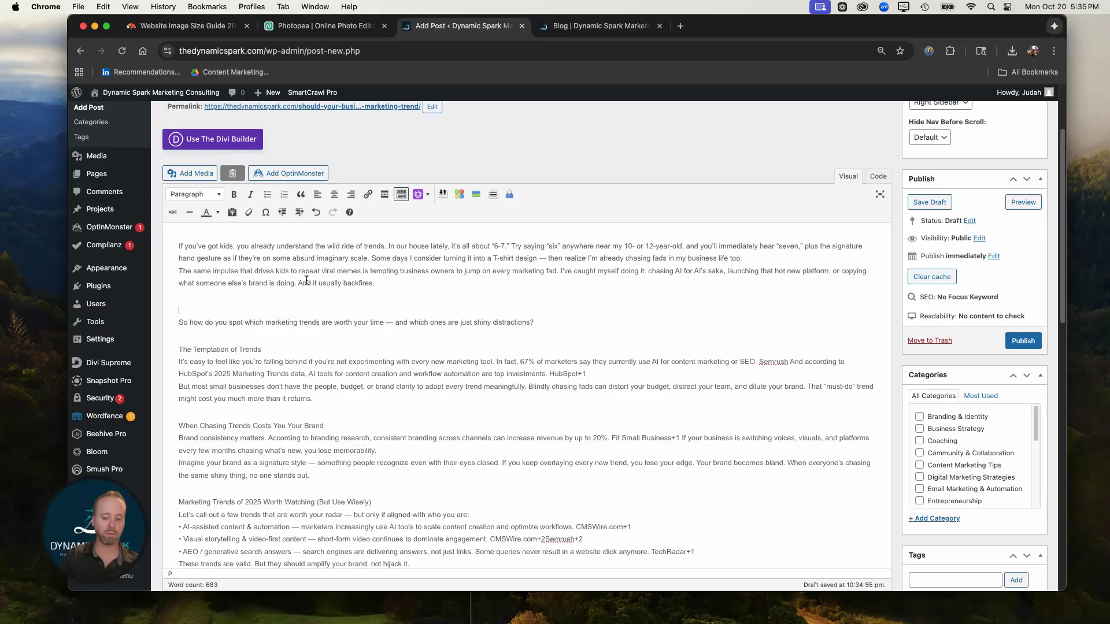
key("Delete")
scroll(231, 248, "down", 1)
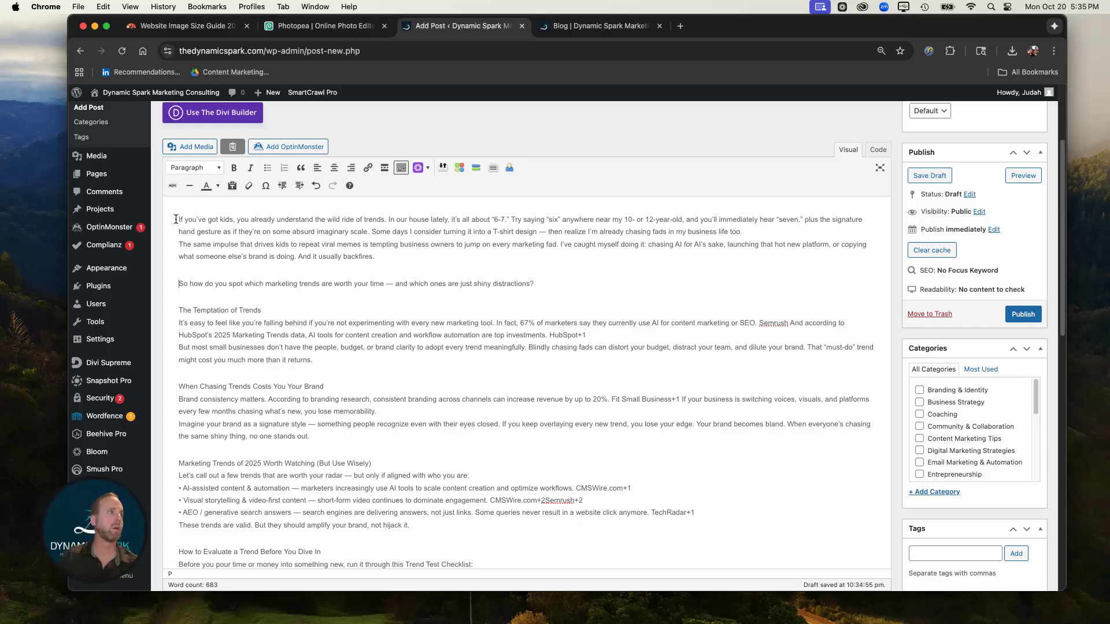
Step: Insert the line "Should Your Business Jump on Every Marketing Trend?" above the first paragraph of the post body
scroll(225, 340, "up", 5)
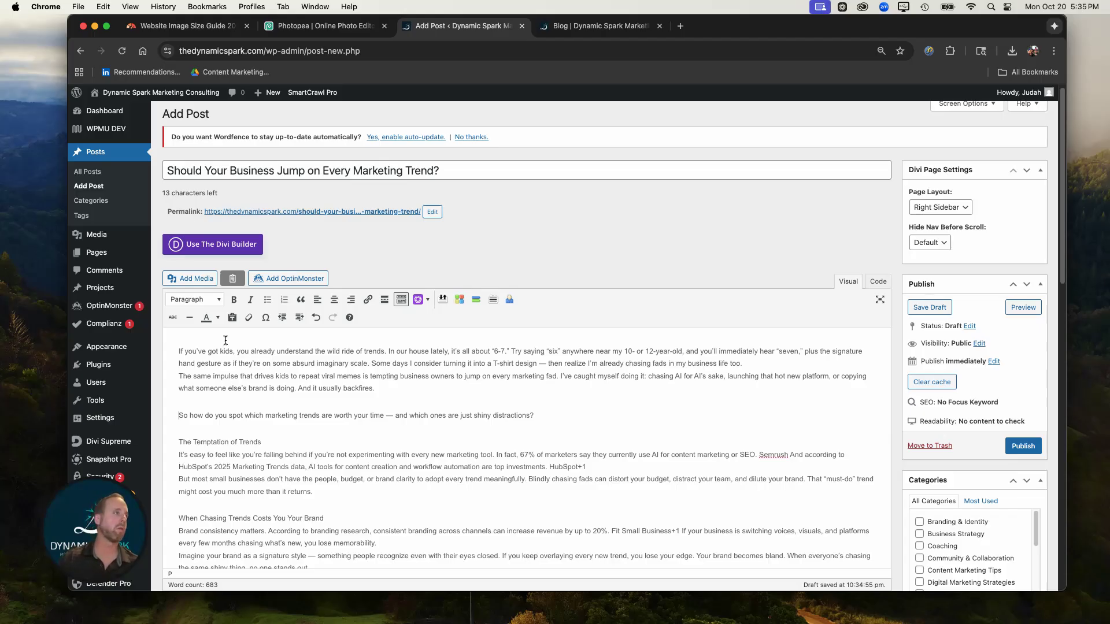
left_click(176, 350)
key("Return")
key("Return")
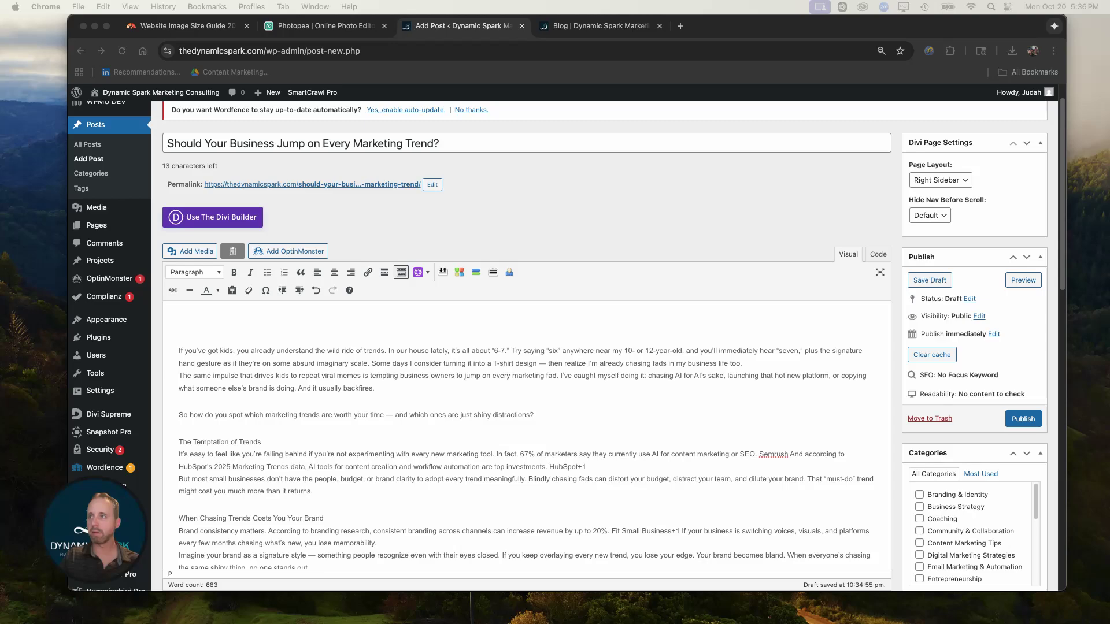
left_click(243, 339)
type("Should Your Business Jump on Every Marketing Trend?")
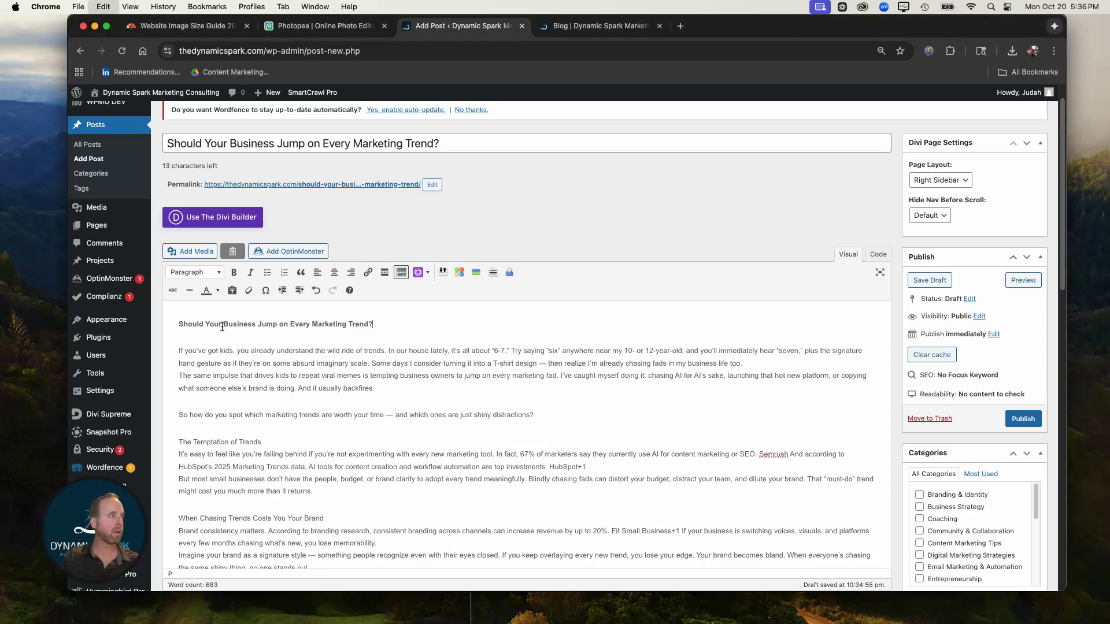
Step: Format the title line at the start of the post body as Heading 1
triple_click(222, 325)
left_click(223, 277)
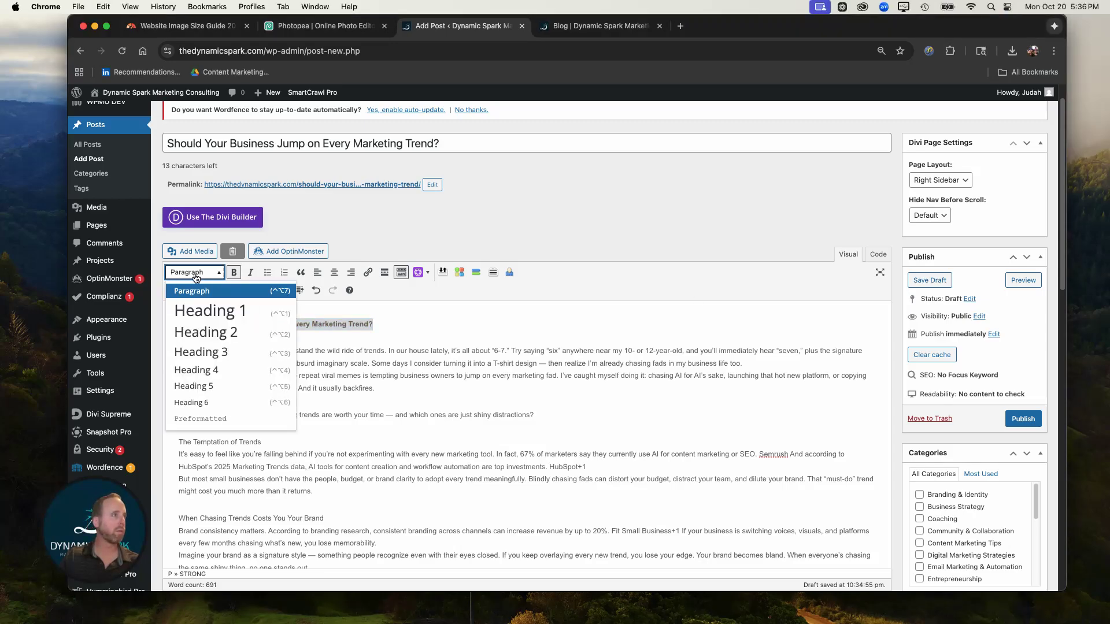
left_click(193, 305)
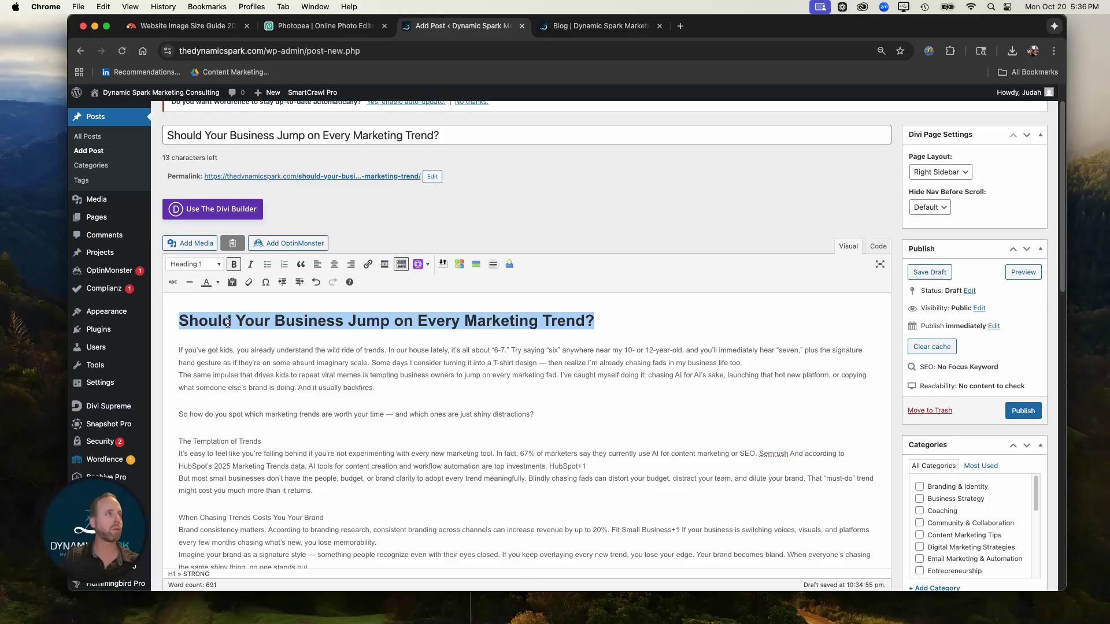
scroll(226, 322, "up", 2)
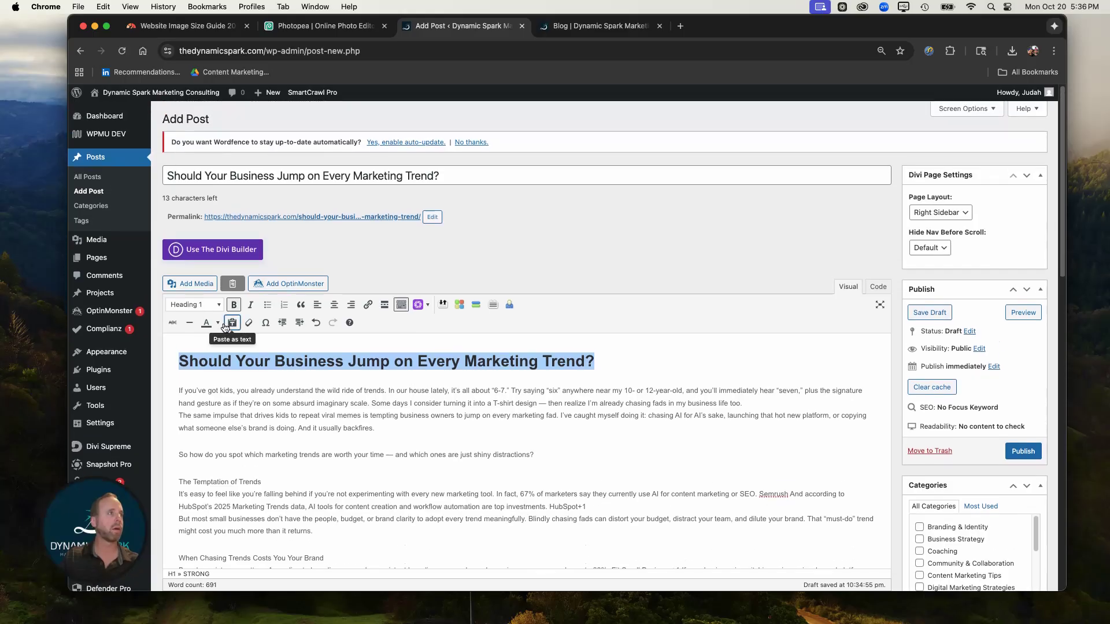
scroll(214, 355, "down", 1)
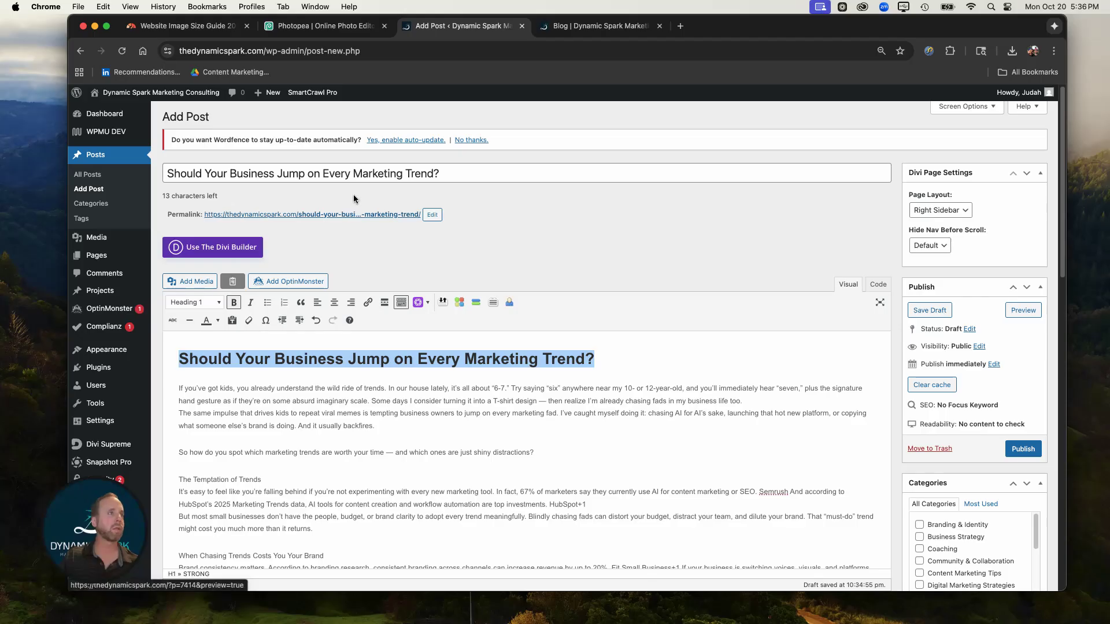
Step: Delete the duplicate title heading and its blank line from the start of the post body
triple_click(291, 172)
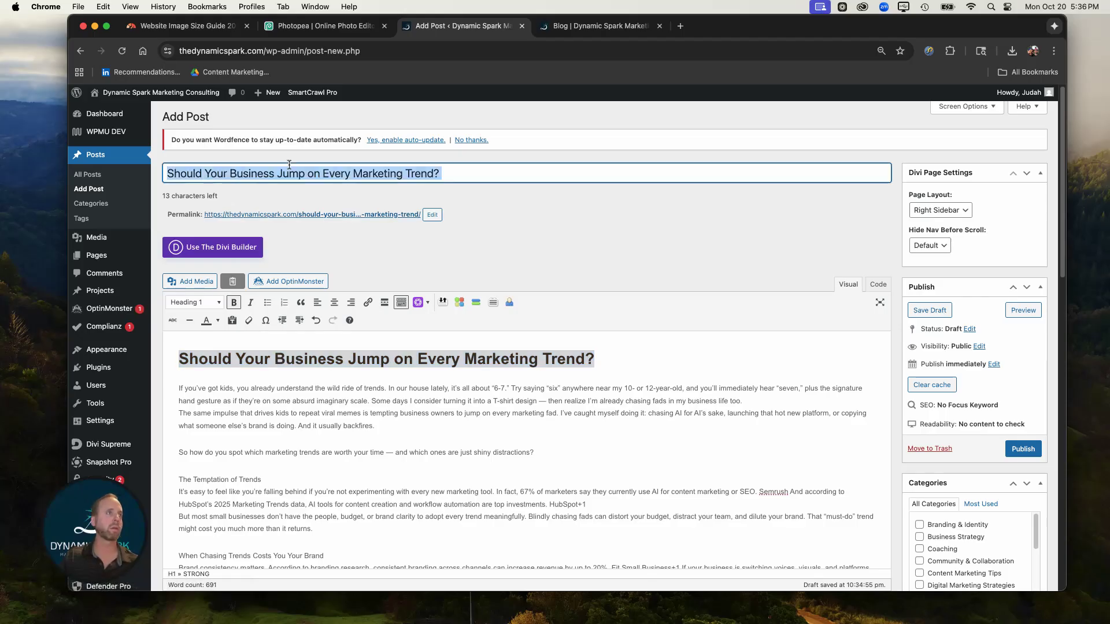
triple_click(232, 360)
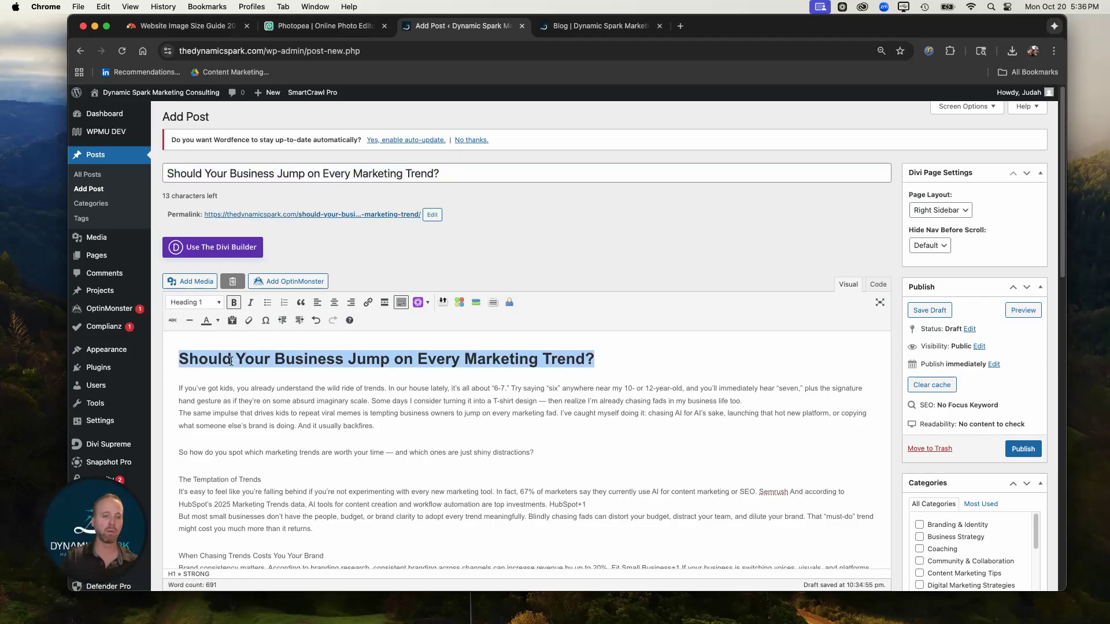
key("BackSpace")
key("BackSpace")
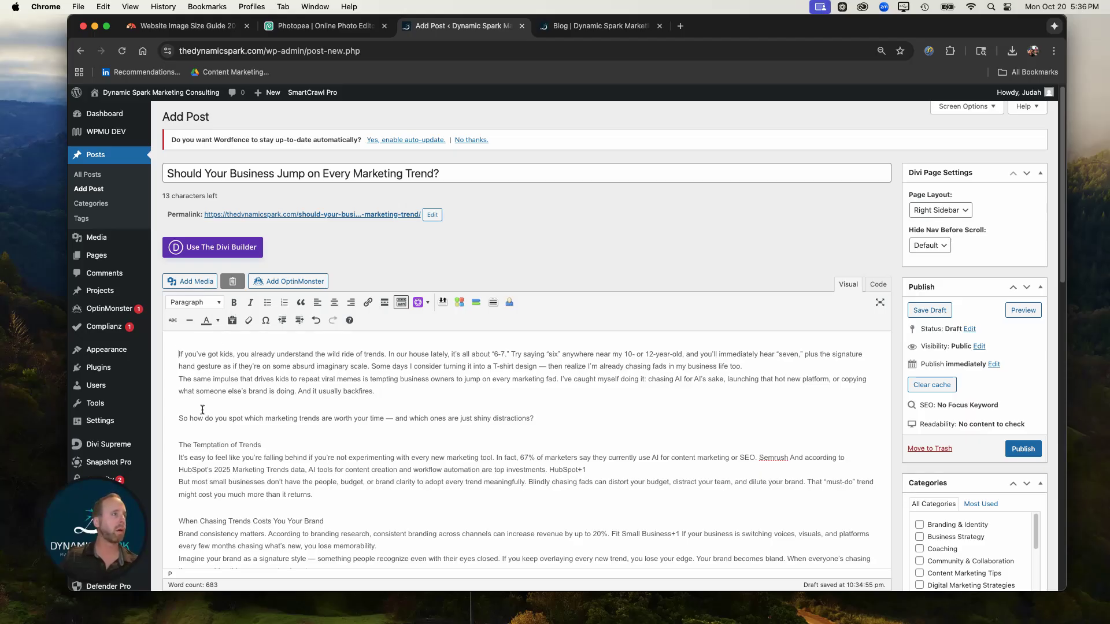
Step: Format "The Temptation of Trends" as Heading 2 and break it off from the text that follows
scroll(203, 408, "down", 2)
triple_click(190, 394)
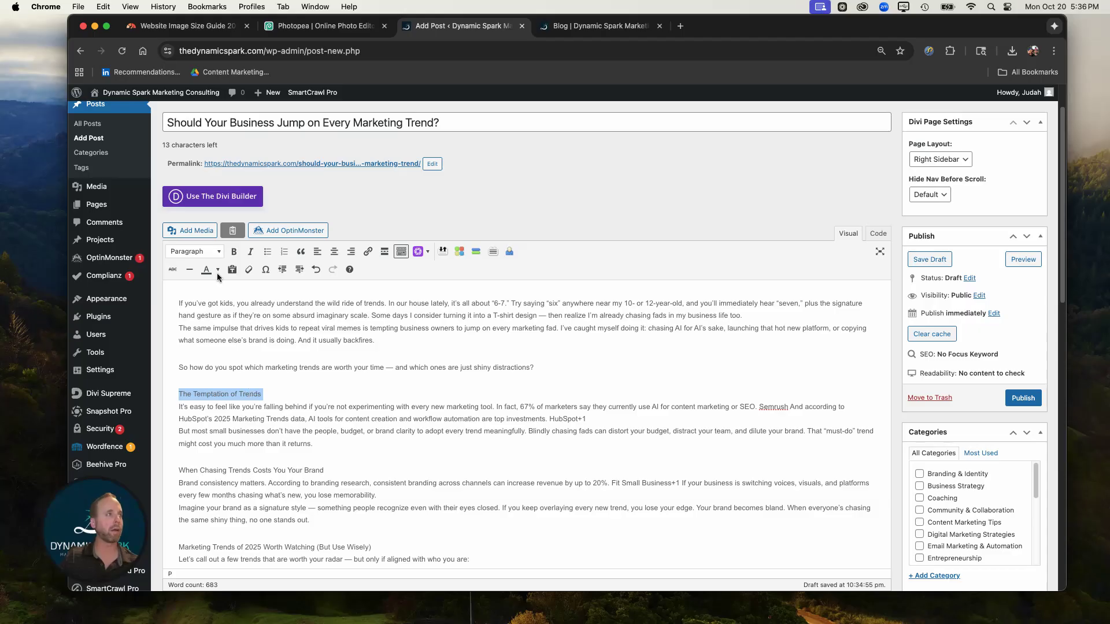
left_click(219, 253)
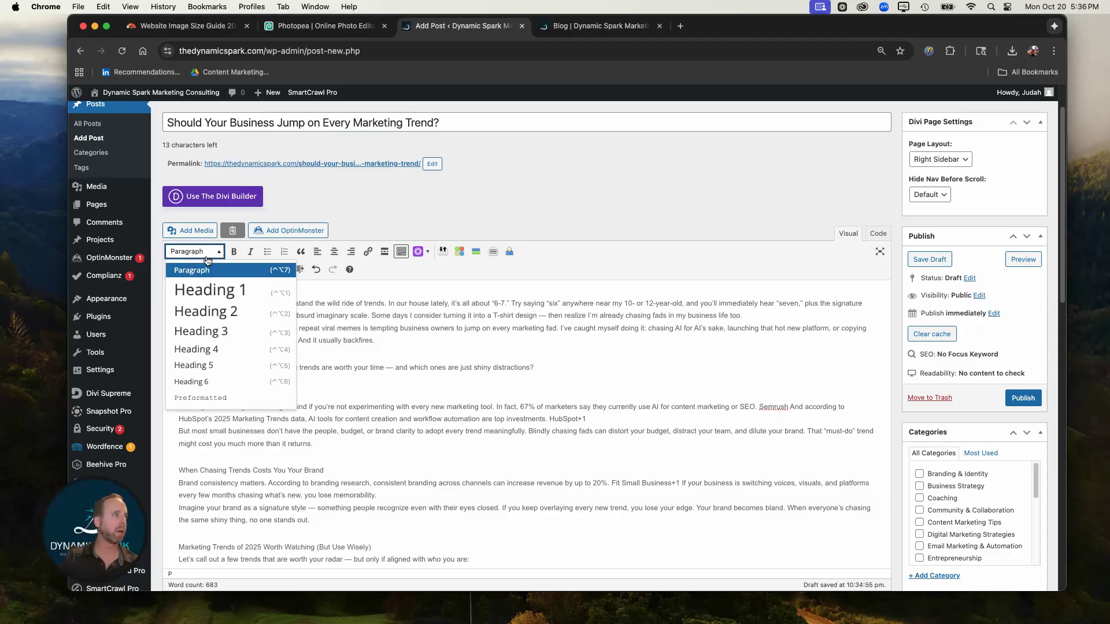
left_click(202, 312)
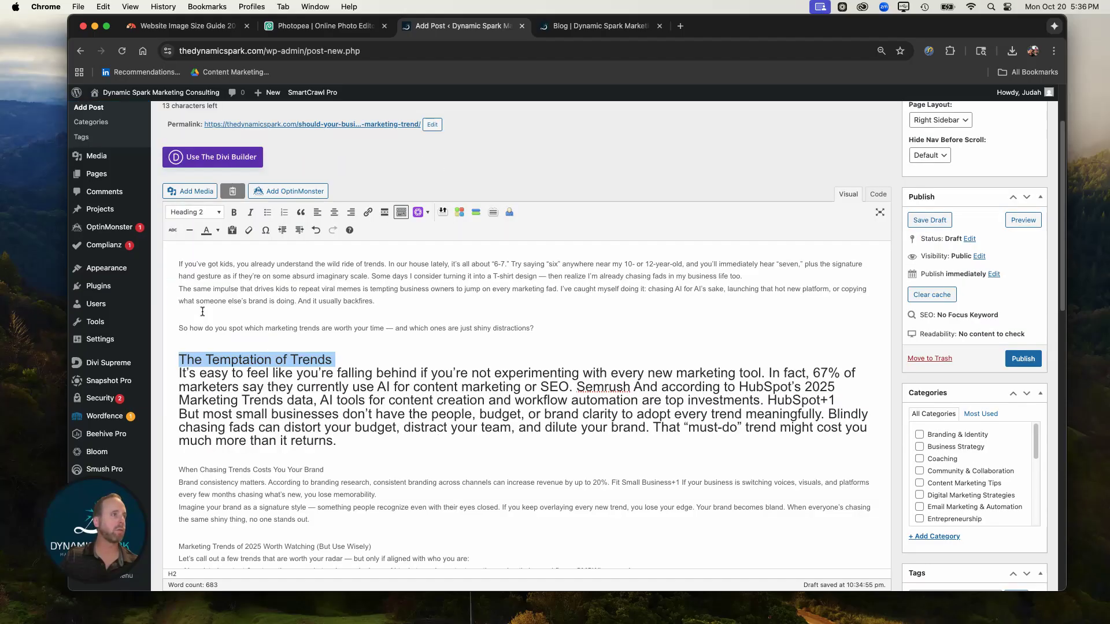
left_click(268, 387)
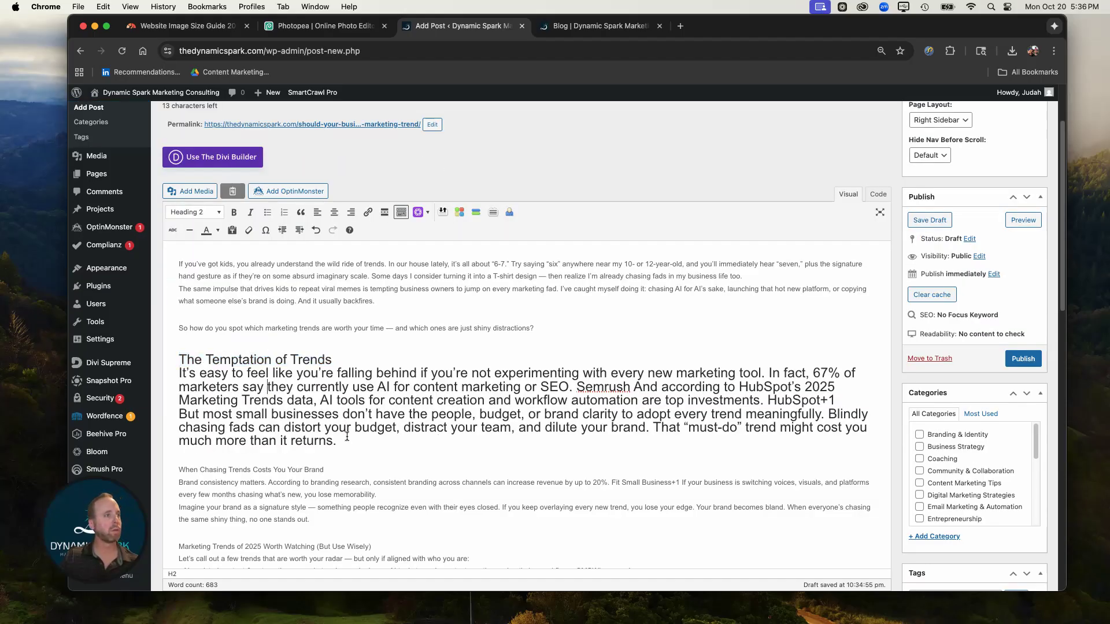
left_click(333, 360)
key("Return")
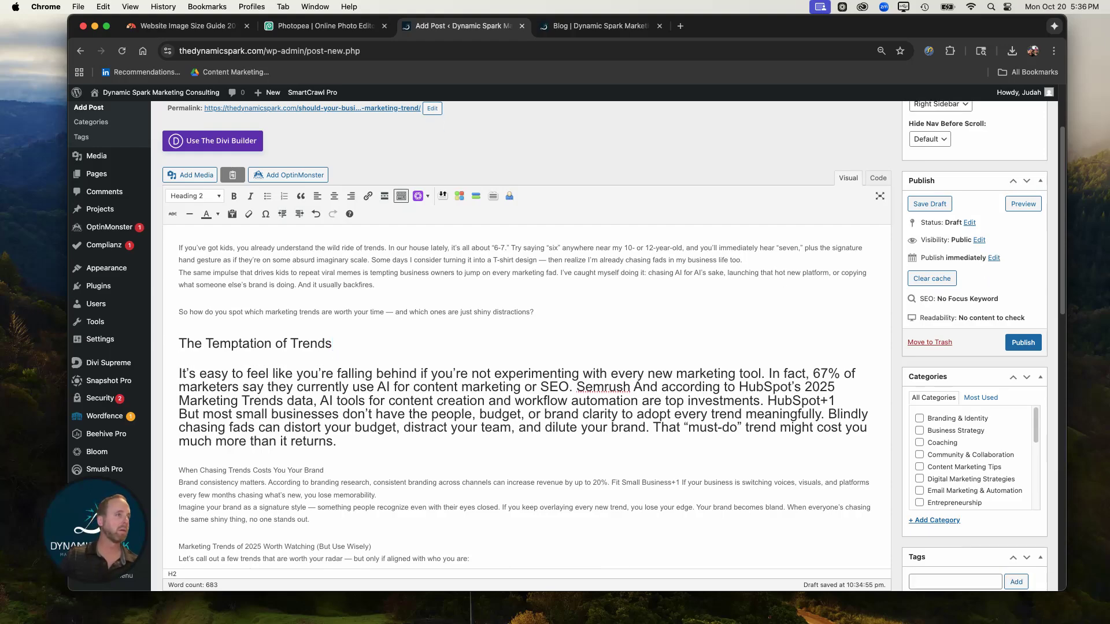
Step: Set the body text beneath the "The Temptation of Trends" heading to the Paragraph format
left_click_drag(338, 441, 179, 373)
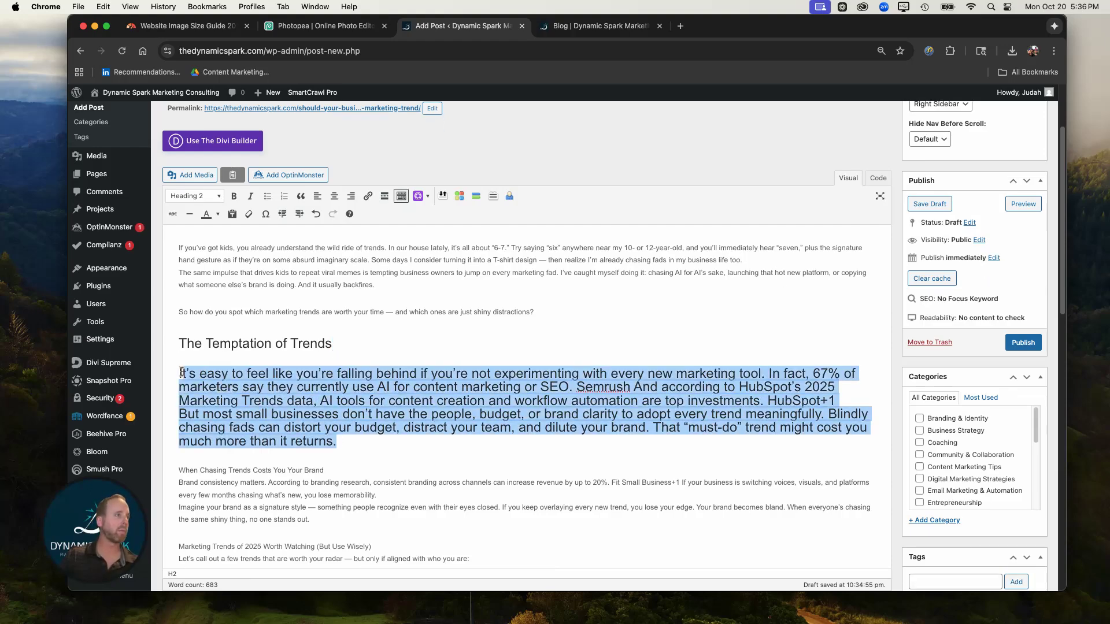
left_click(218, 200)
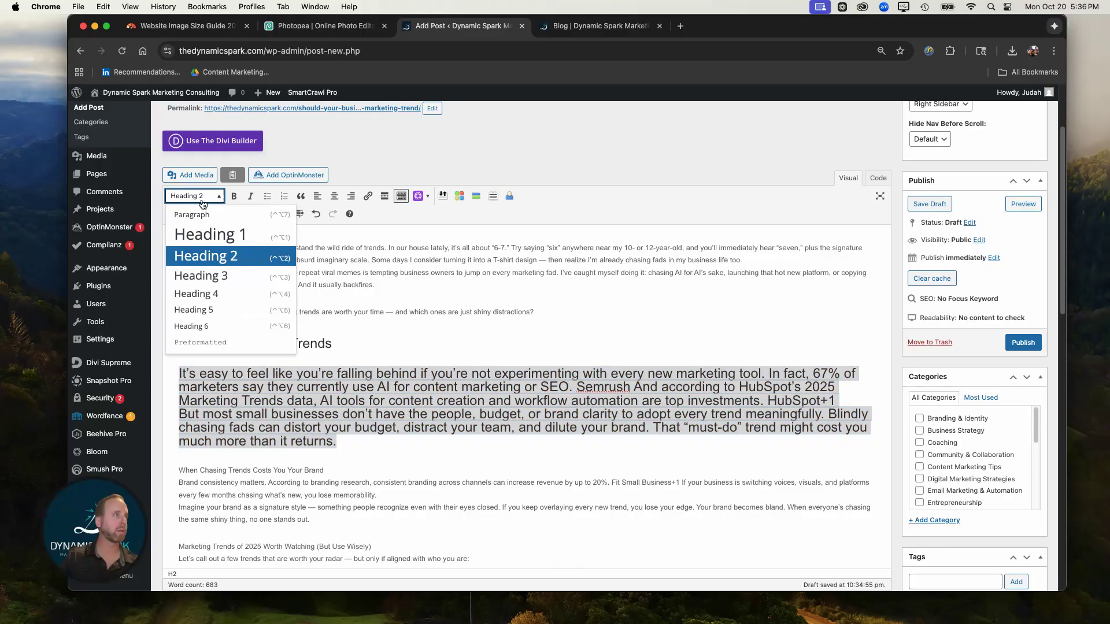
left_click(199, 209)
scroll(243, 339, "down", 1)
scroll(243, 338, "down", 3)
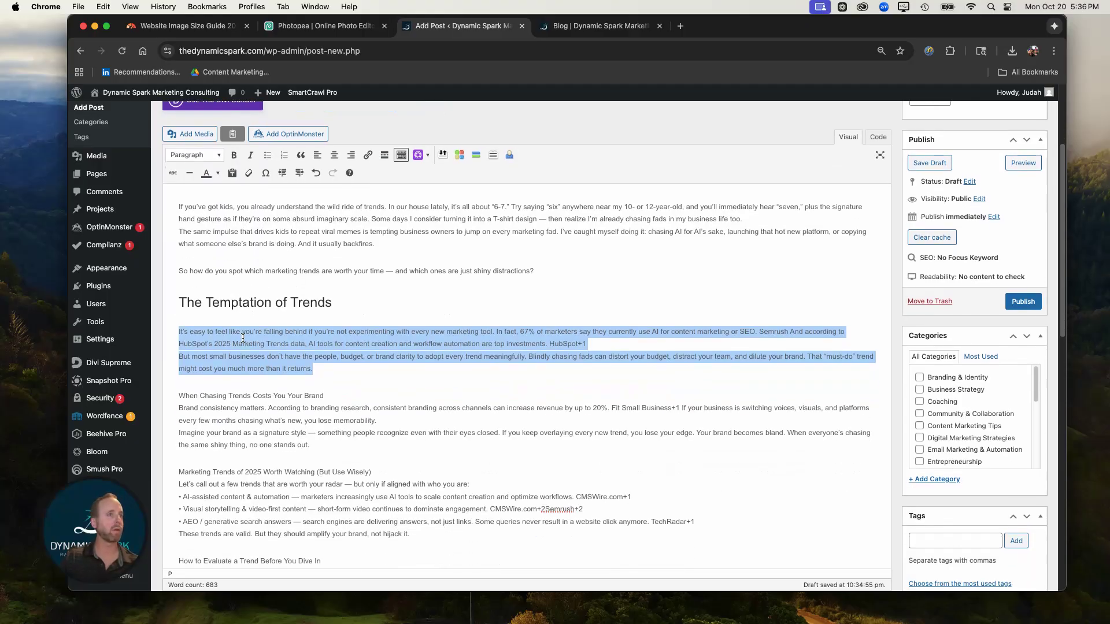
scroll(426, 316, "up", 1)
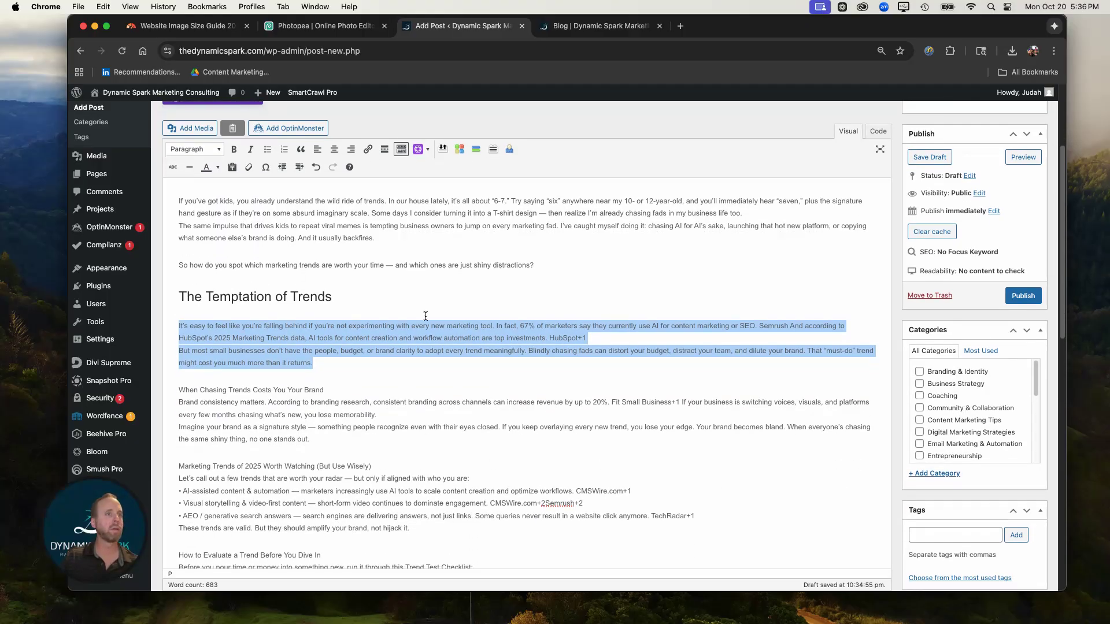
left_click(611, 340)
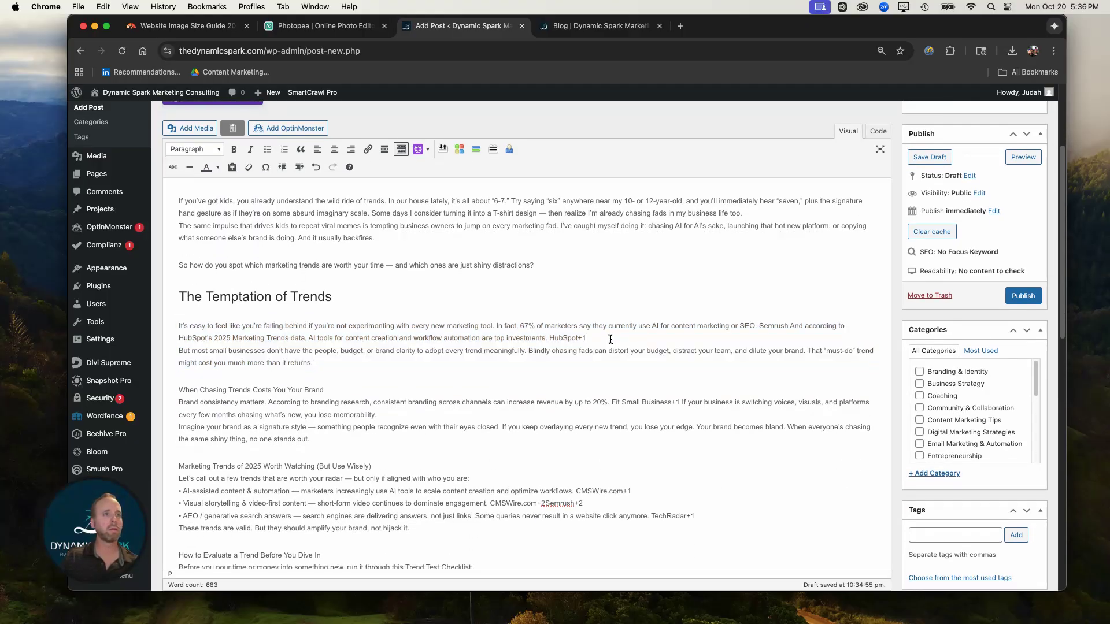
Step: Format "When Chasing Trends Costs You Your Brand" as Heading 2 and break it off from the text that follows
triple_click(242, 390)
left_click(218, 150)
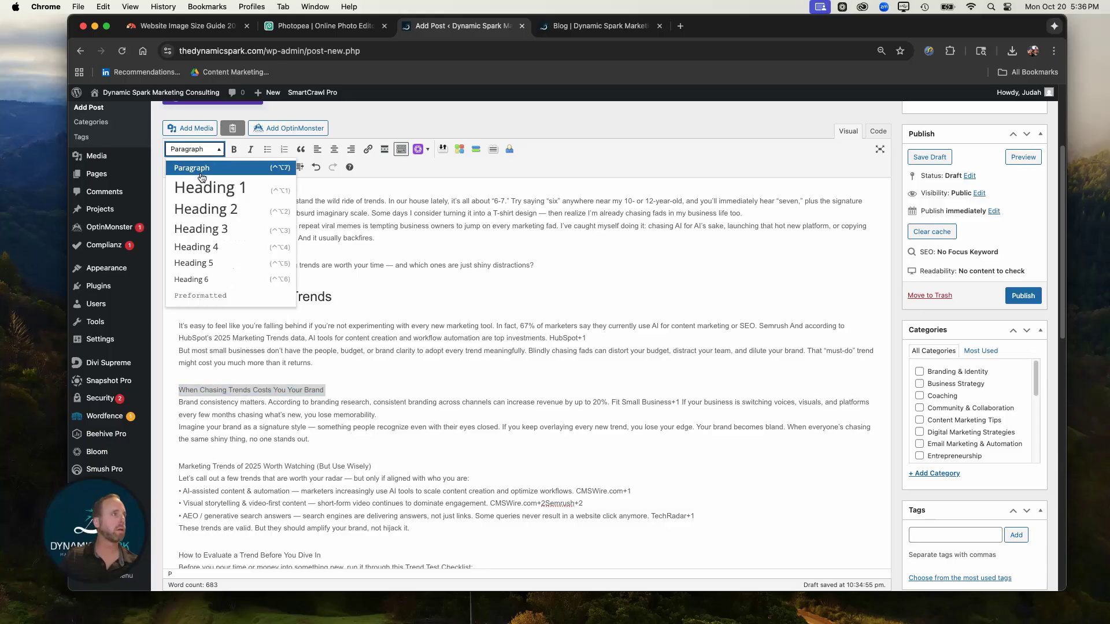
left_click(199, 209)
left_click(452, 359)
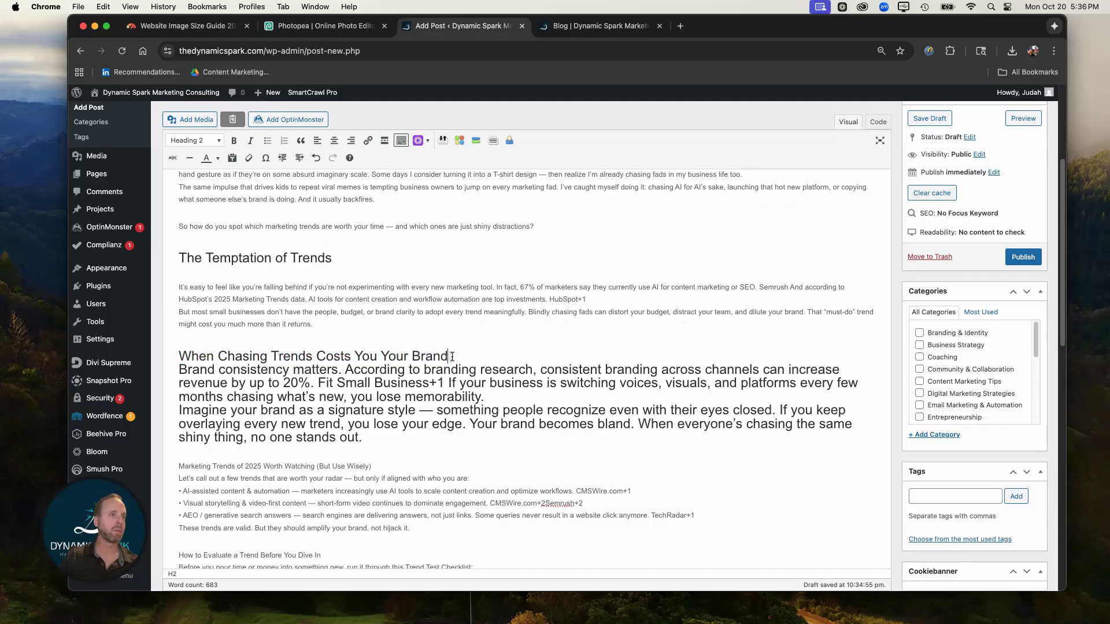
key("Return")
Step: Set the body text beneath the "When Chasing Trends Costs You Your Brand" heading to the Paragraph format
scroll(391, 426, "down", 1)
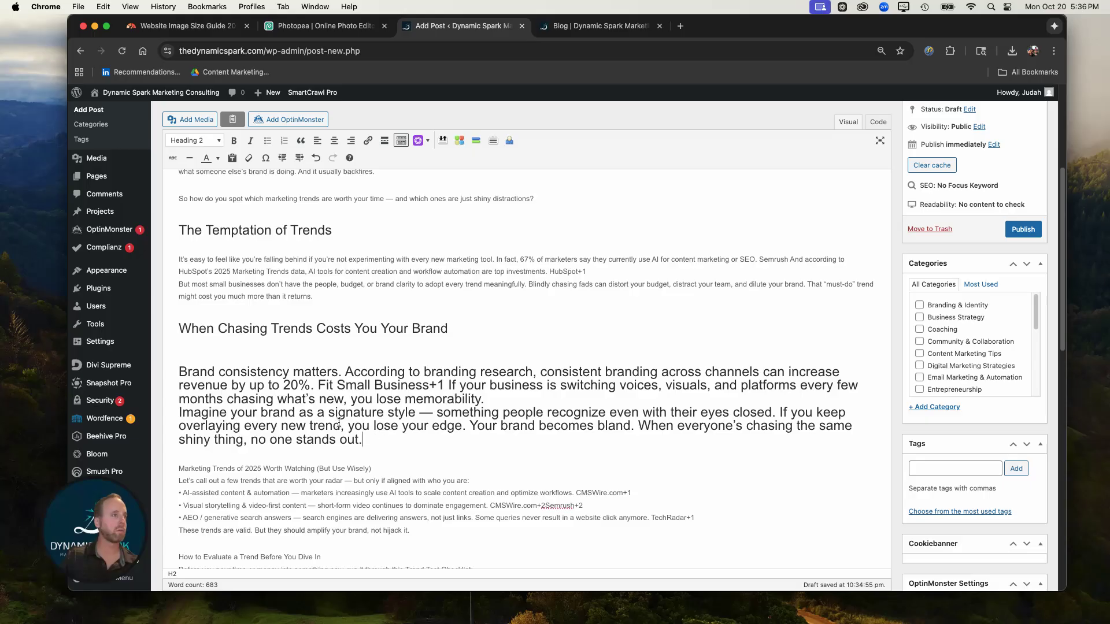
left_click_drag(363, 440, 167, 372)
left_click(217, 142)
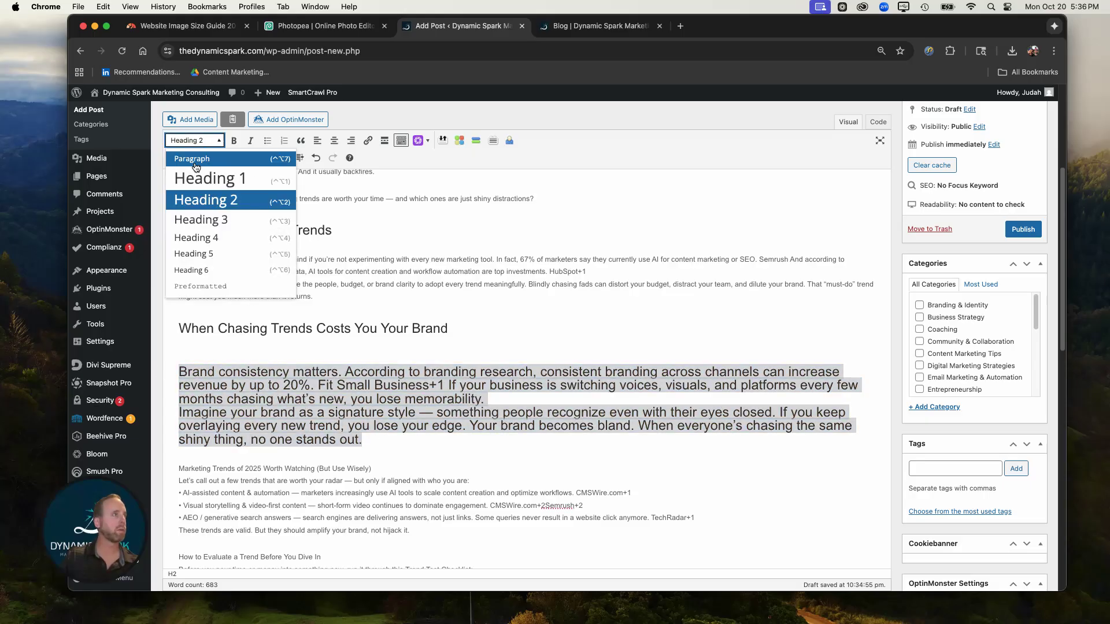
left_click(192, 158)
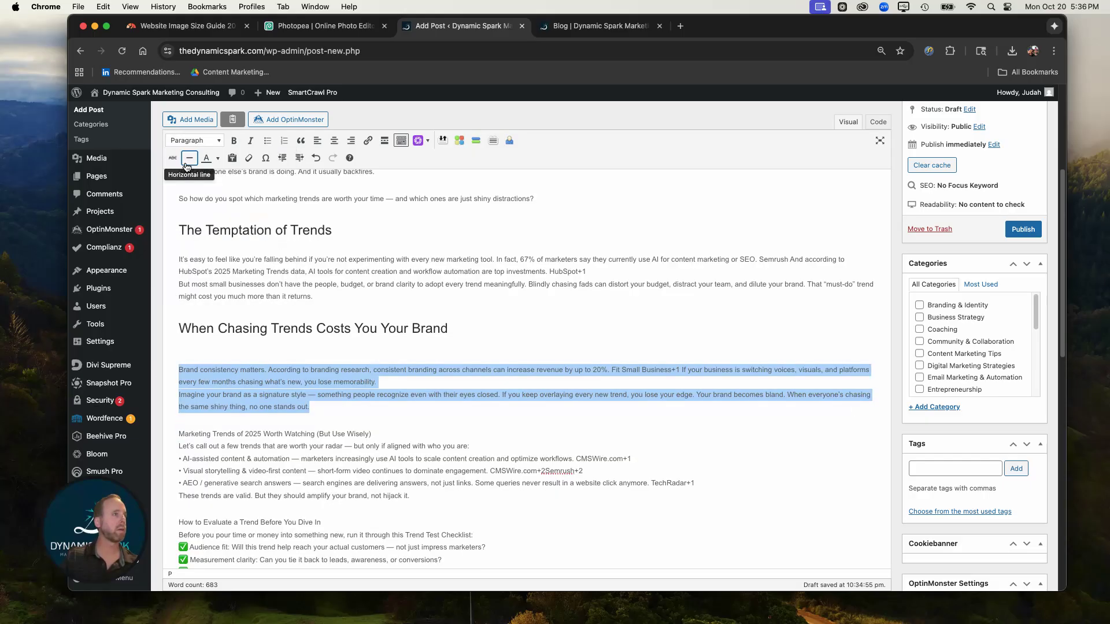
Step: Format "Marketing Trends of 2025 Worth Watching (But Use Wisely)" as Heading 2 and separate it from the text that follows
scroll(231, 364, "down", 3)
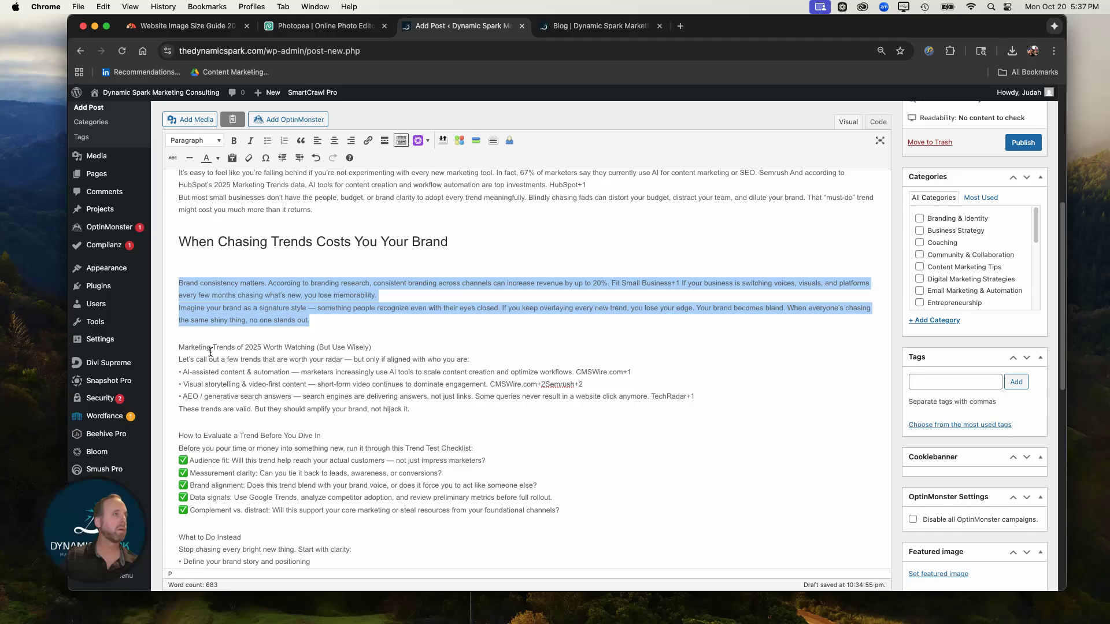
triple_click(231, 344)
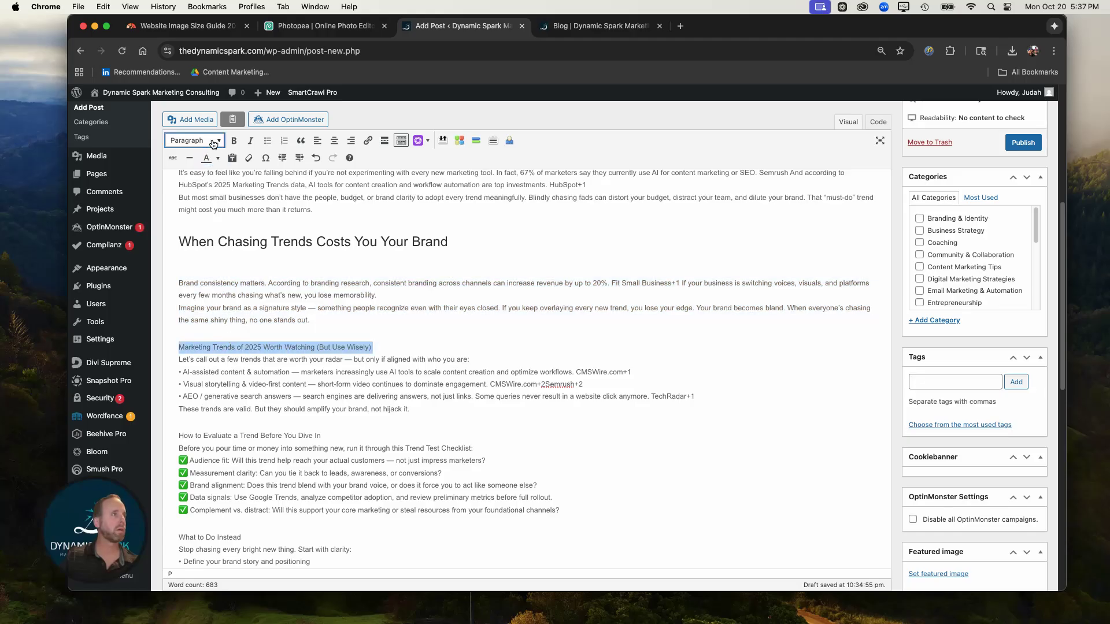
left_click(215, 141)
left_click(200, 197)
left_click(540, 351)
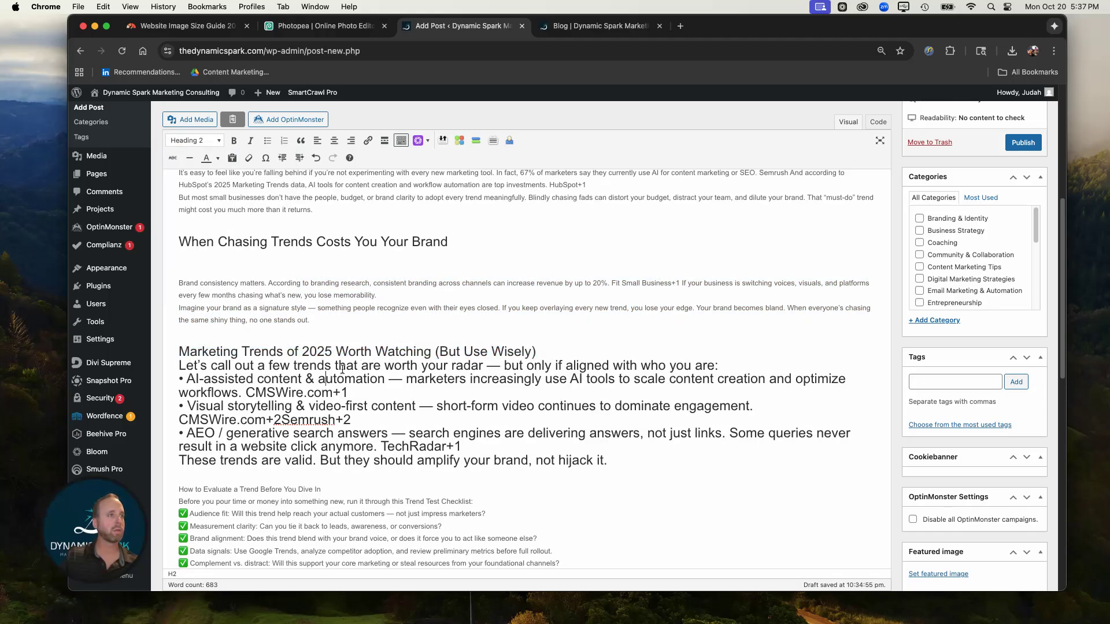
key("Return")
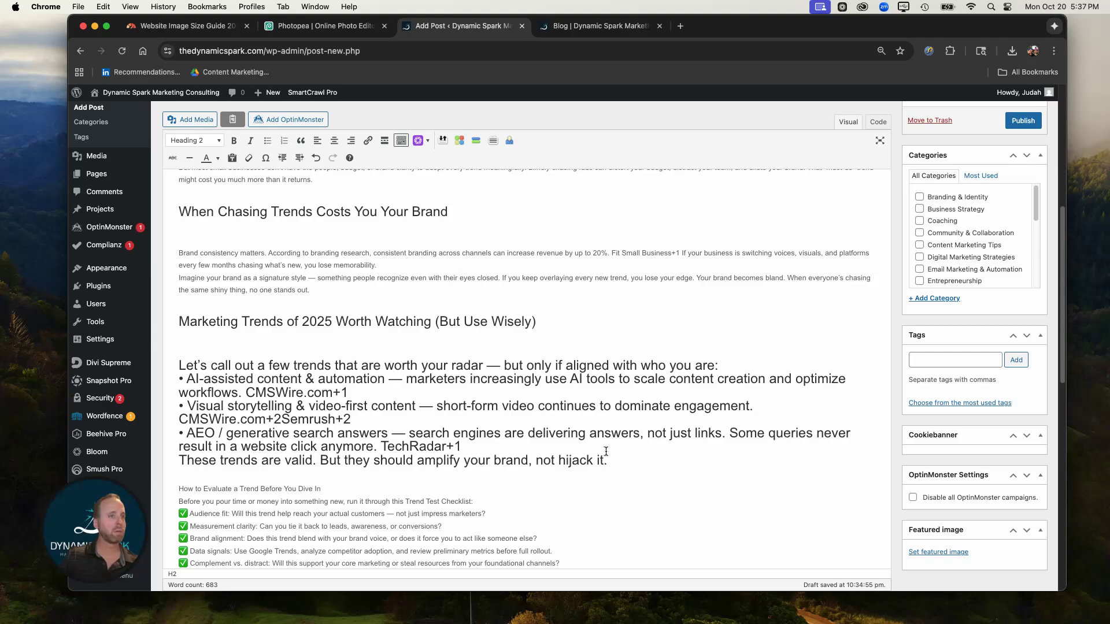
Step: Set the intro, bullets and closing line beneath the "Marketing Trends of 2025 Worth Watching" heading to the Paragraph format
left_click_drag(608, 461, 168, 364)
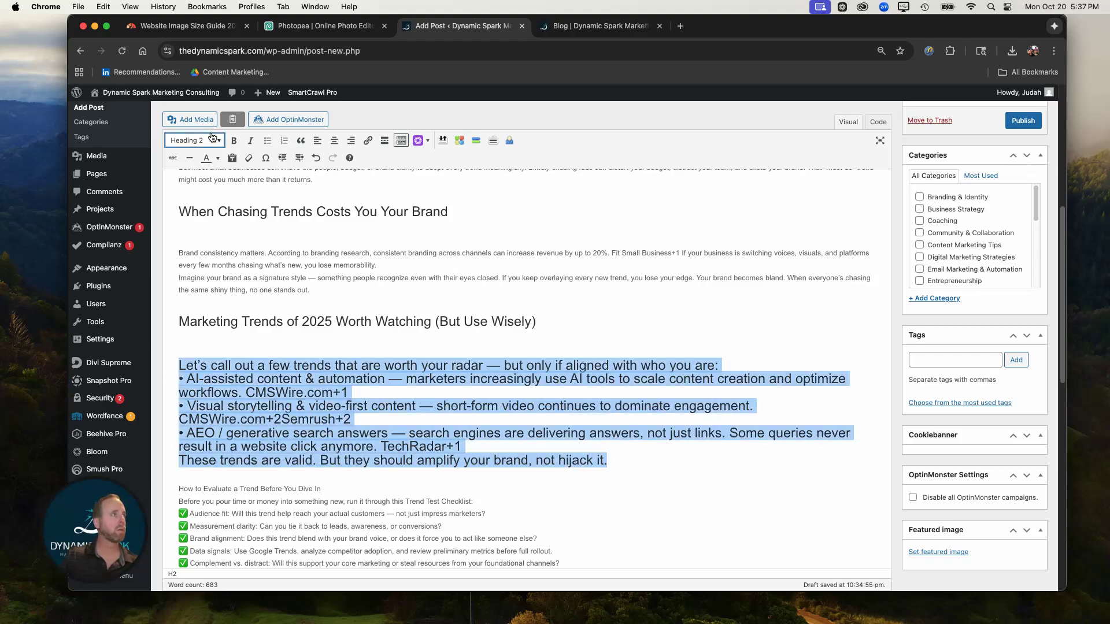
left_click(214, 141)
left_click(203, 160)
Step: Format "How to Evaluate a Trend Before You Dive In" as Heading 2 and break it off from the checklist text
scroll(295, 260, "down", 5)
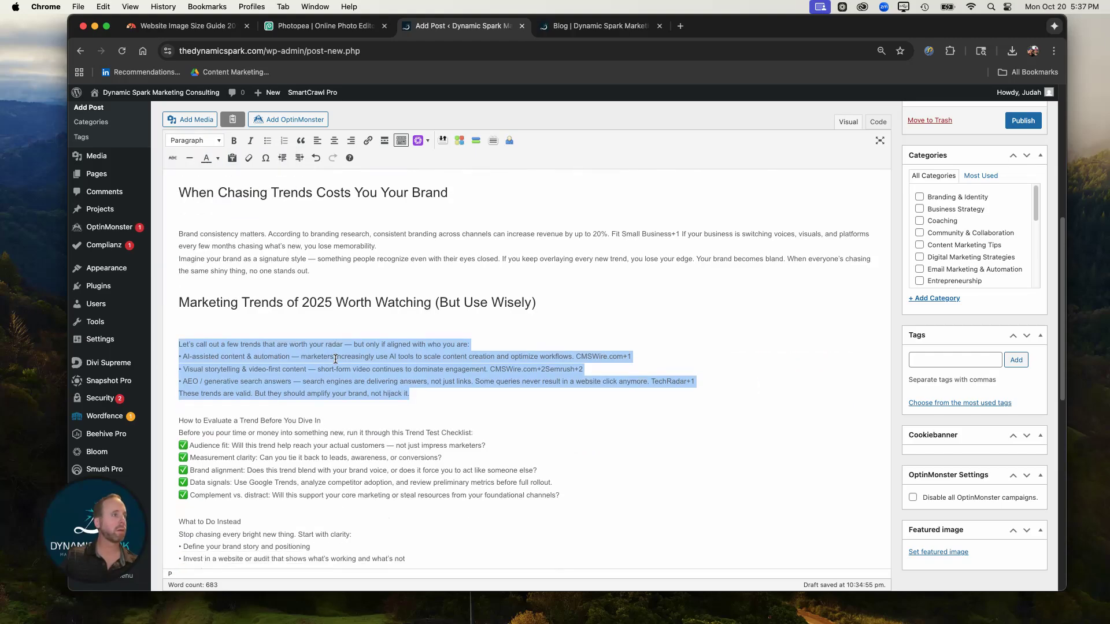
triple_click(296, 259)
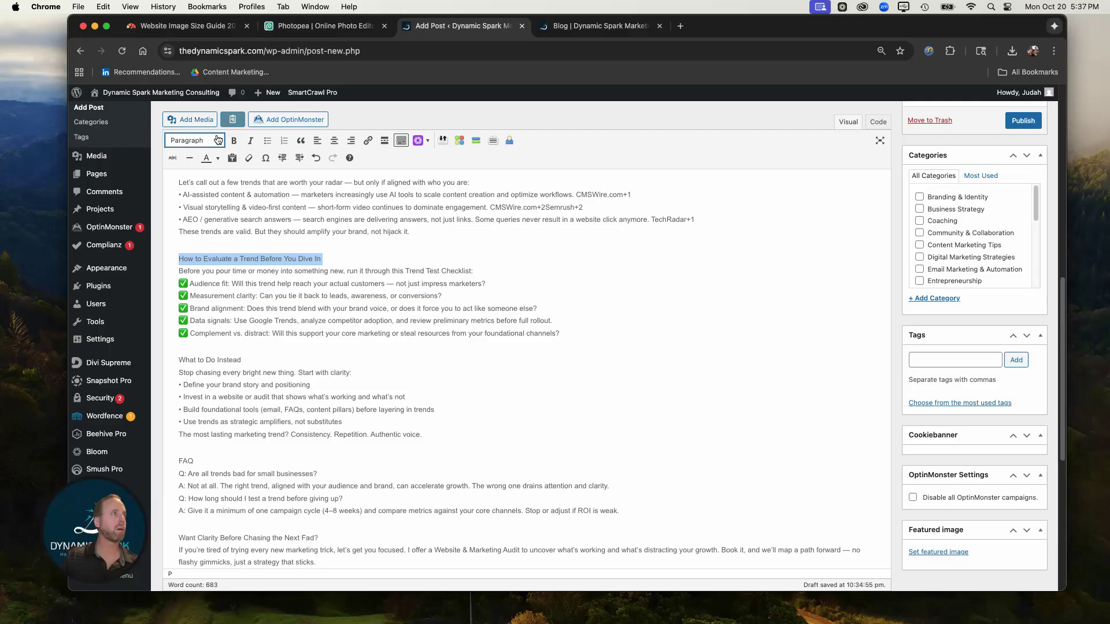
left_click(216, 140)
left_click(209, 200)
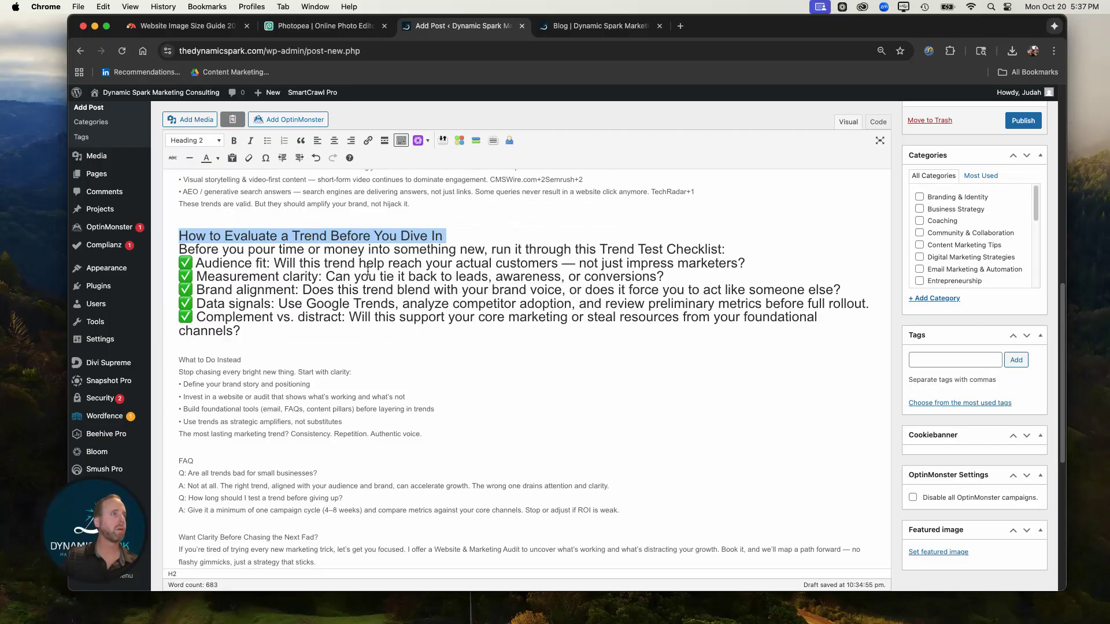
left_click(453, 237)
left_click_drag(261, 333, 139, 248)
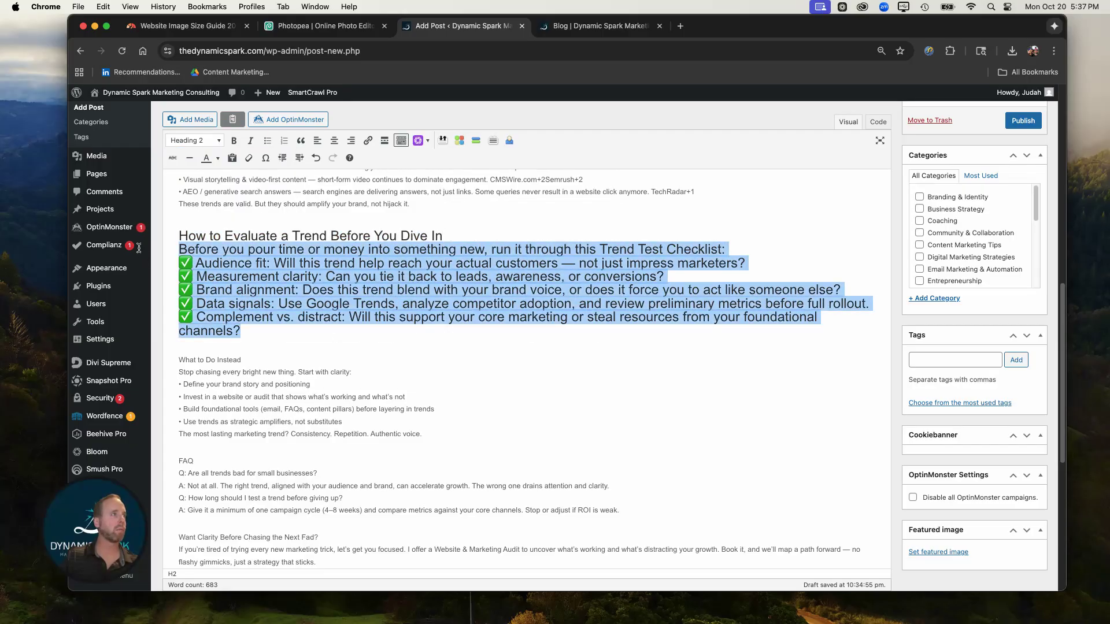
left_click(443, 236)
key("Return")
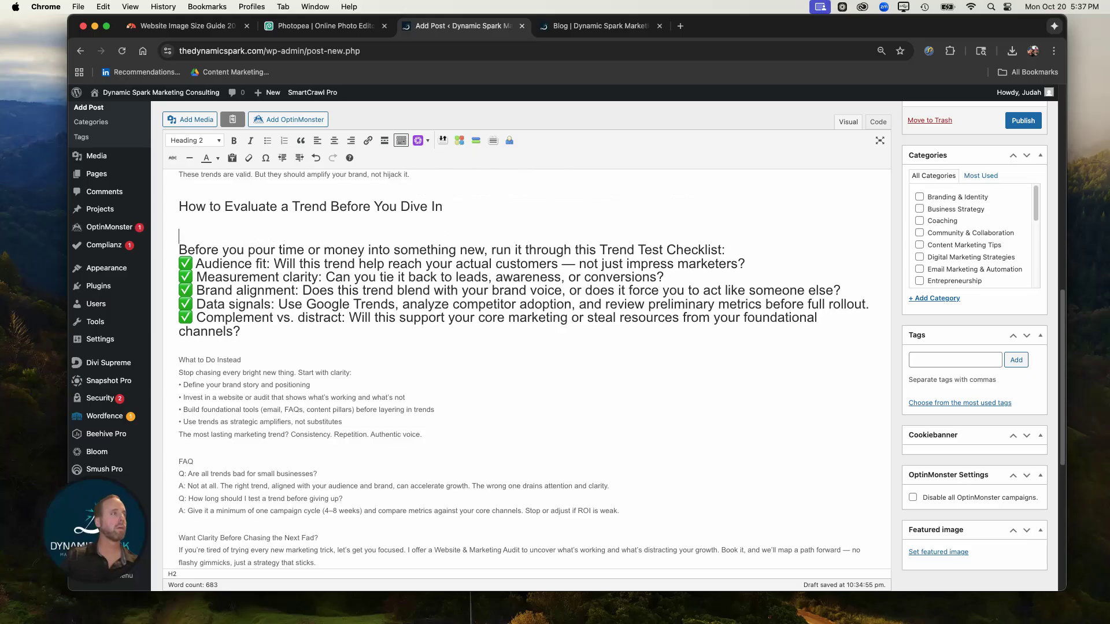
Step: Set the Trend Test Checklist text beneath the "How to Evaluate a Trend Before You Dive In" heading to the Paragraph format
left_click_drag(243, 332, 166, 228)
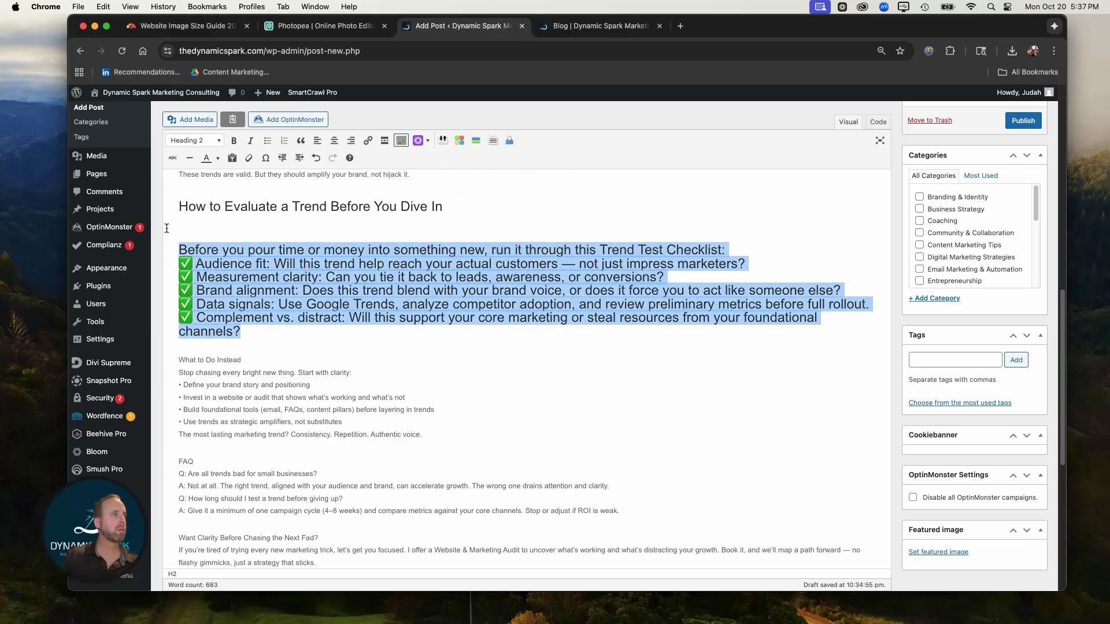
left_click(191, 146)
left_click(184, 158)
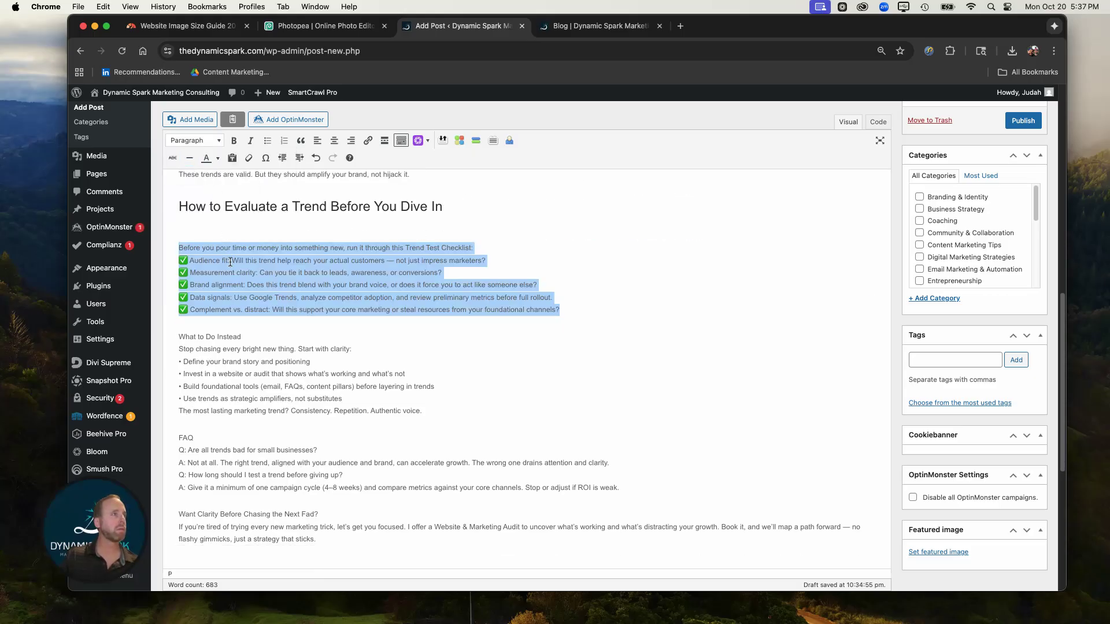
Step: Format "What to Do Instead" as Heading 2 and break it off from the text that follows
scroll(230, 261, "down", 2)
triple_click(226, 290)
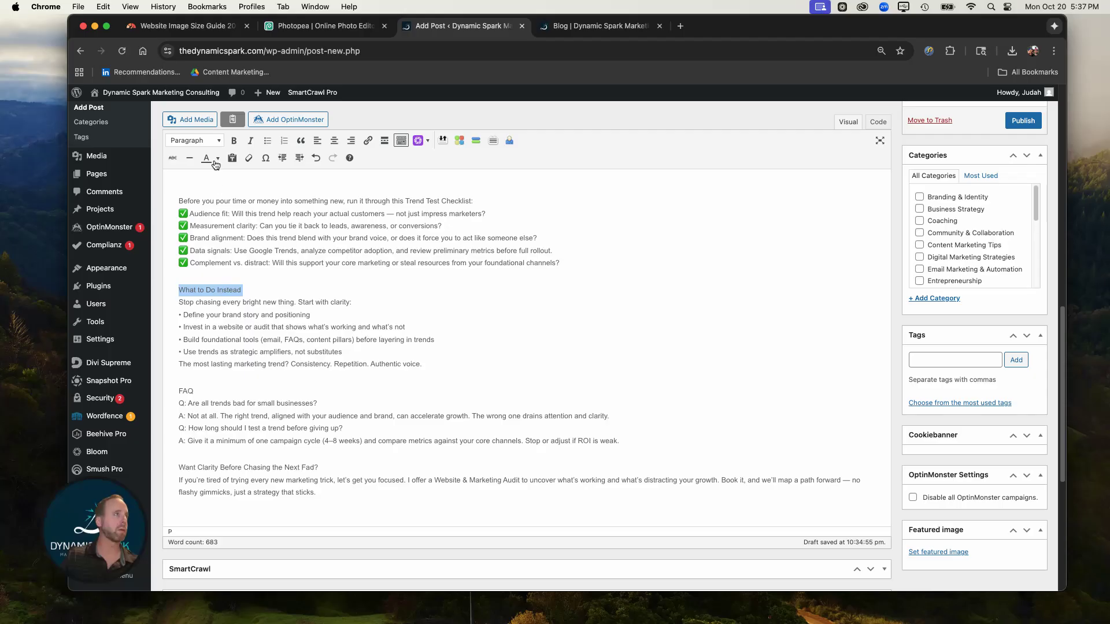
left_click(195, 141)
left_click(191, 199)
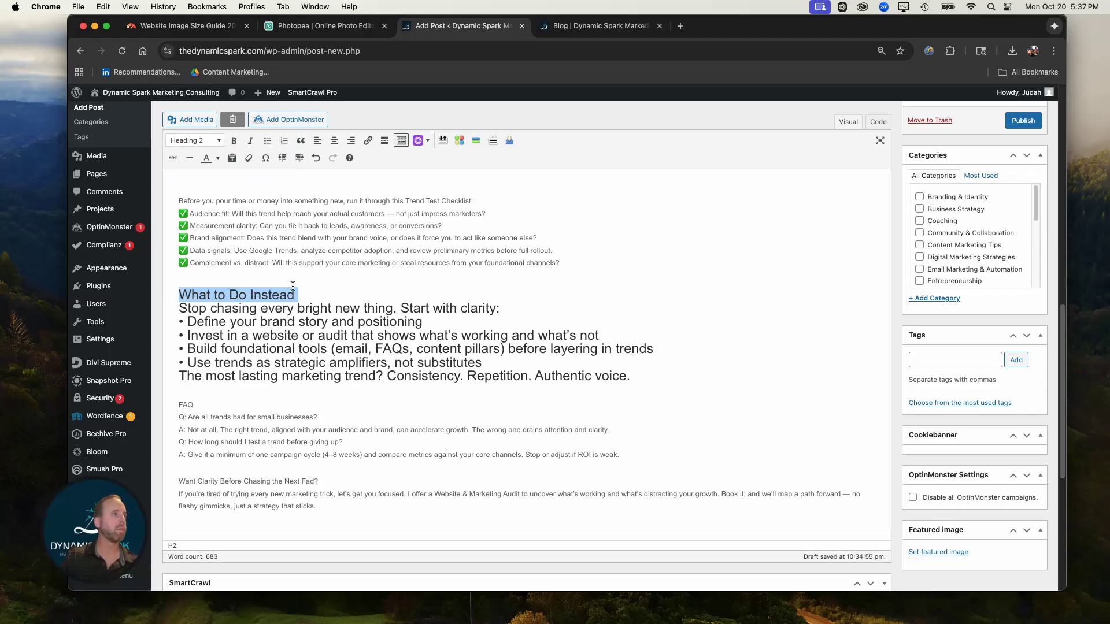
left_click(293, 286)
key("Return")
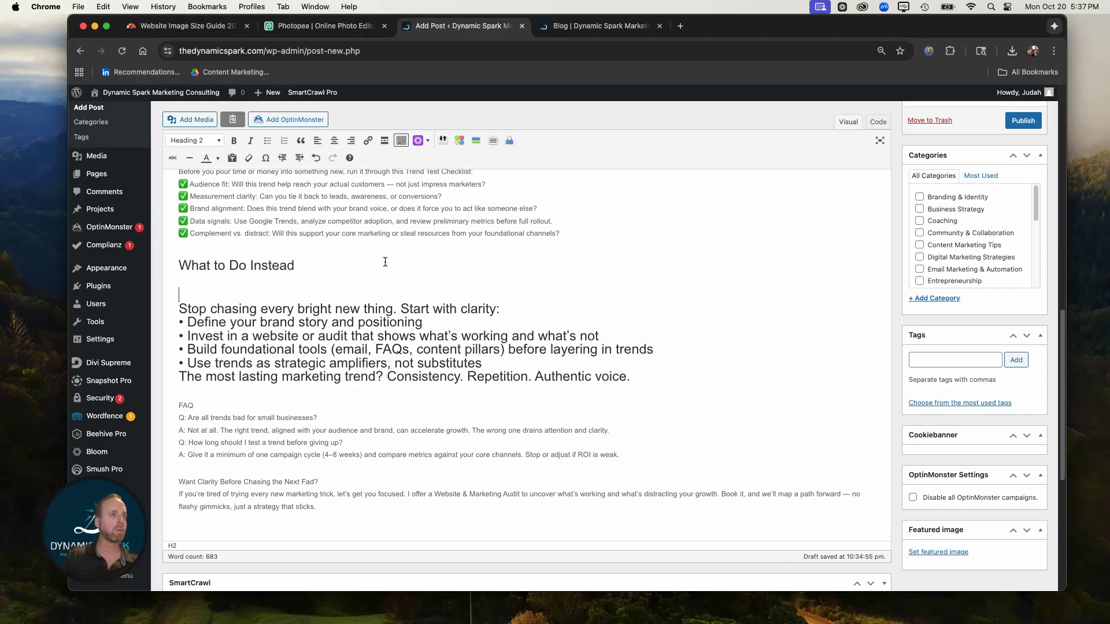
Step: Set the body text beneath "What to Do Instead" to the Paragraph format and delete the blank line under that heading
left_click_drag(642, 380, 168, 309)
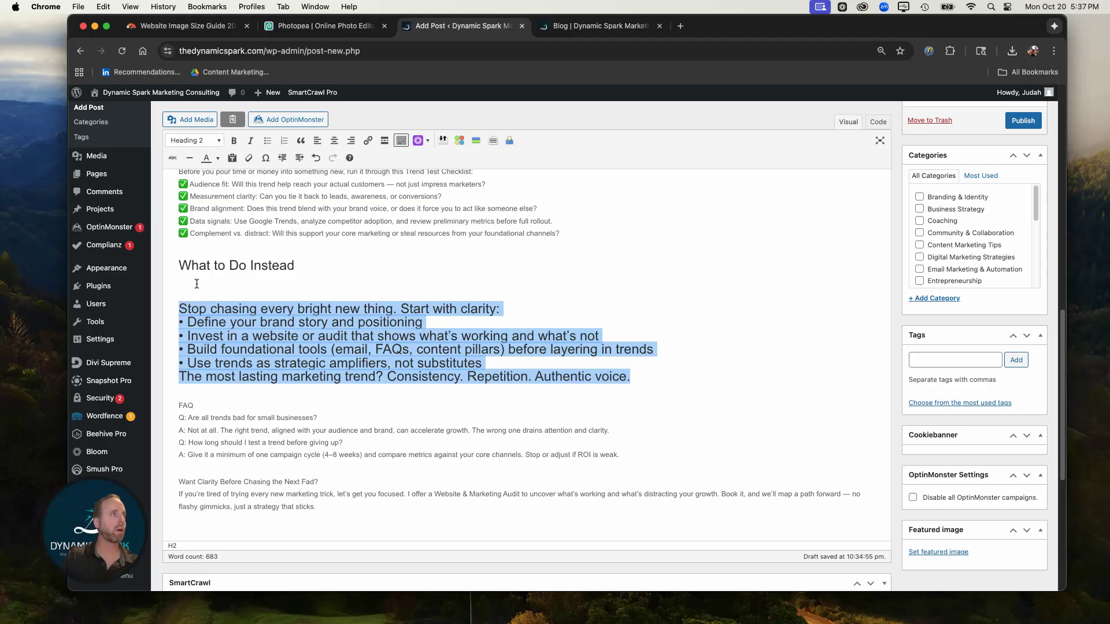
left_click(213, 141)
left_click(196, 160)
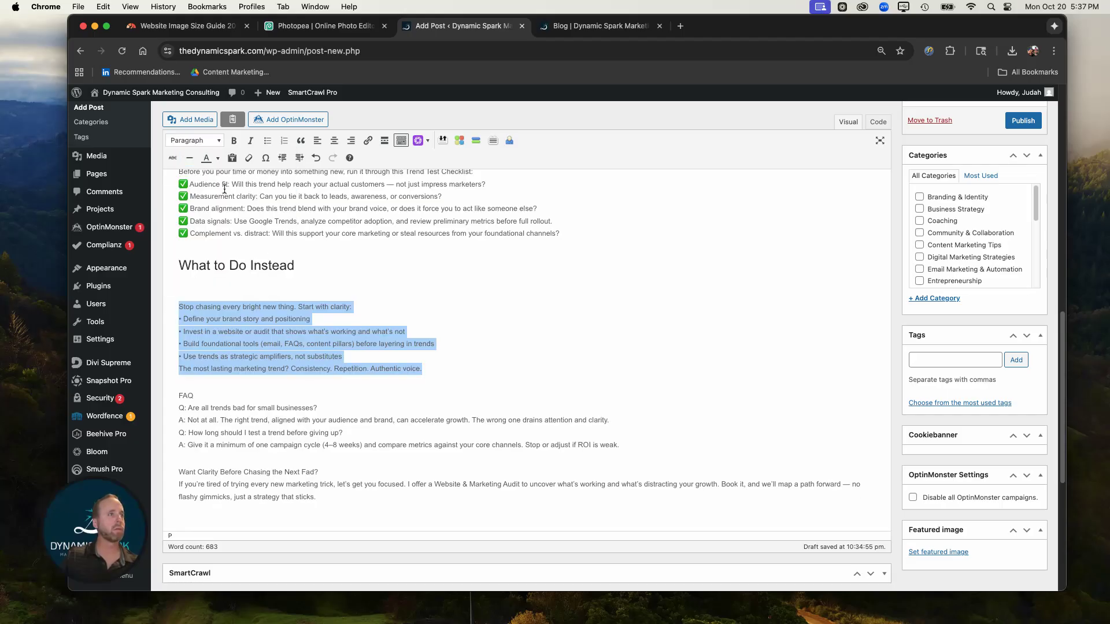
left_click(187, 284)
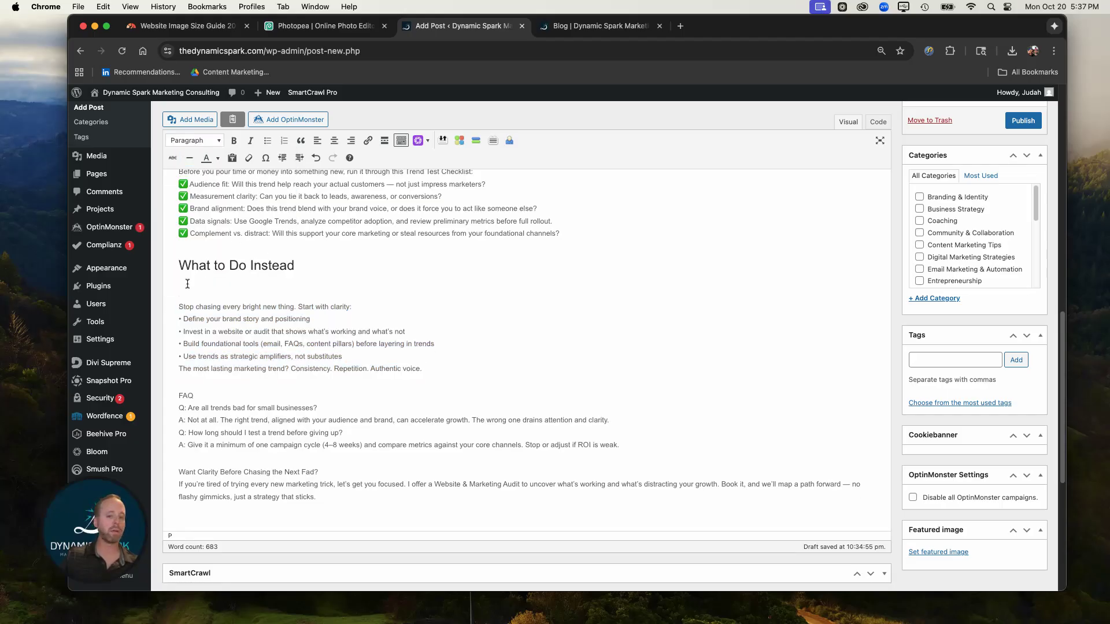
key("BackSpace")
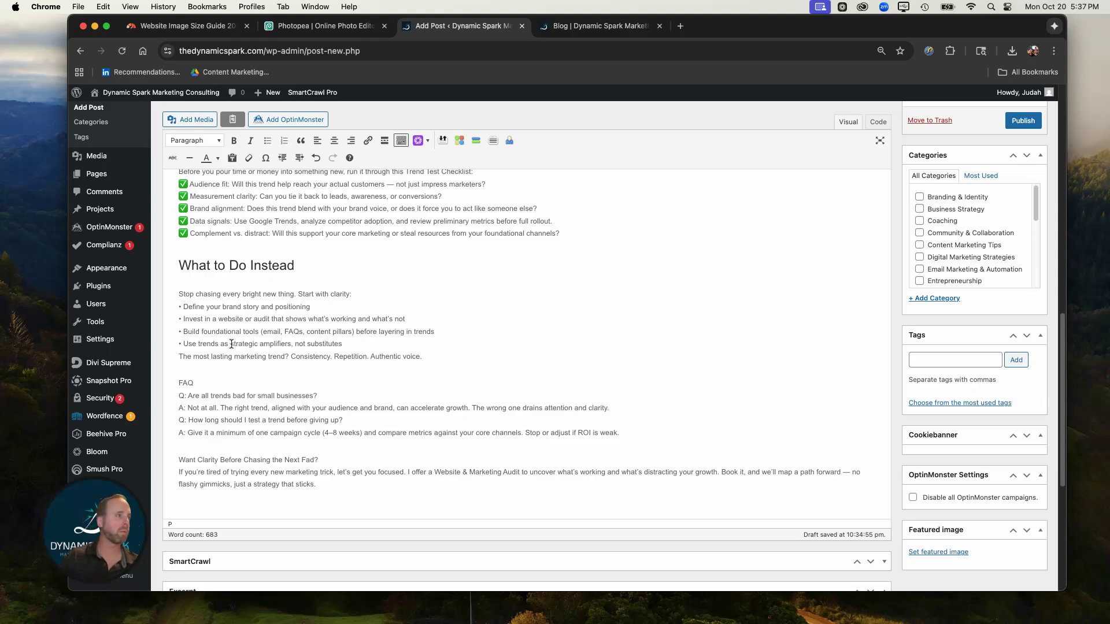
Step: Review the whole post from the closing sections back to the title, checking the headings, spacing and permalink
scroll(231, 344, "down", 4)
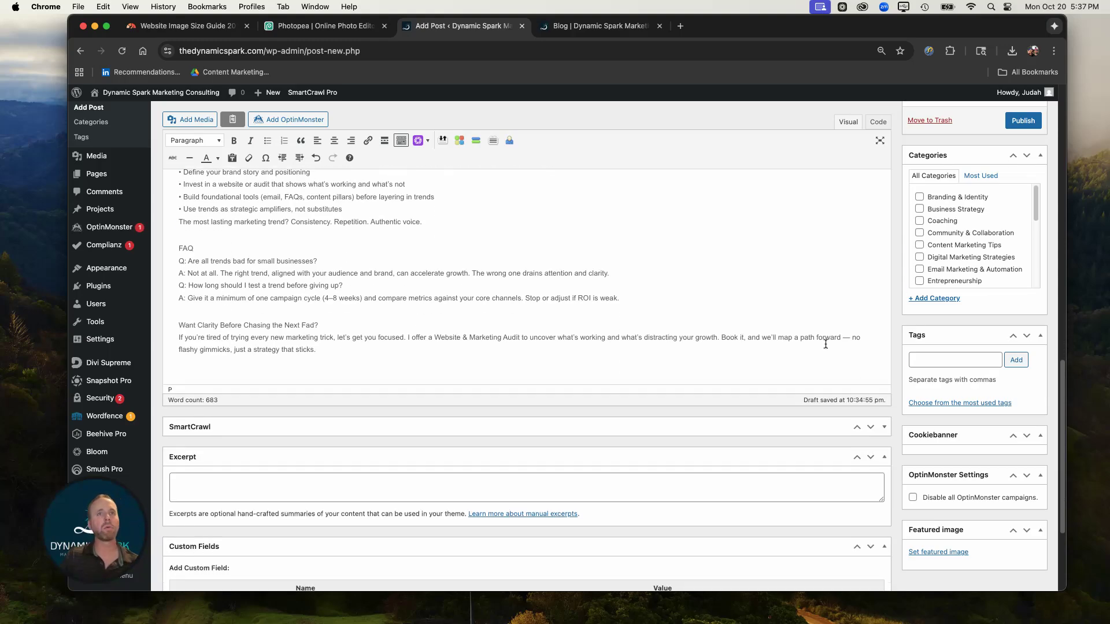
scroll(825, 345, "up", 10)
scroll(816, 337, "up", 8)
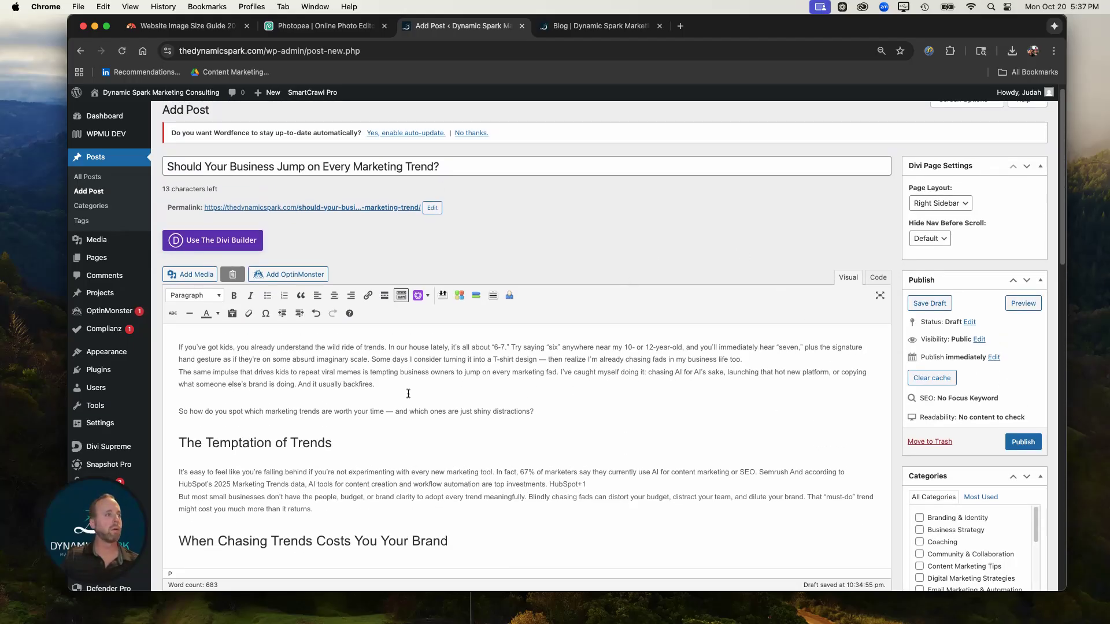
scroll(409, 394, "down", 5)
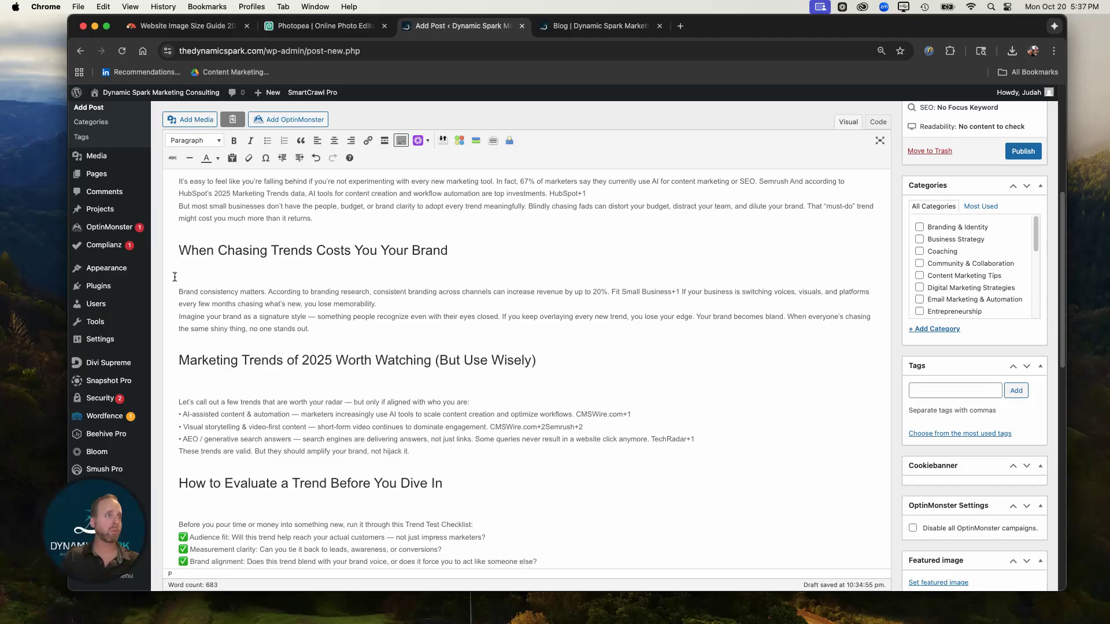
scroll(427, 280, "up", 8)
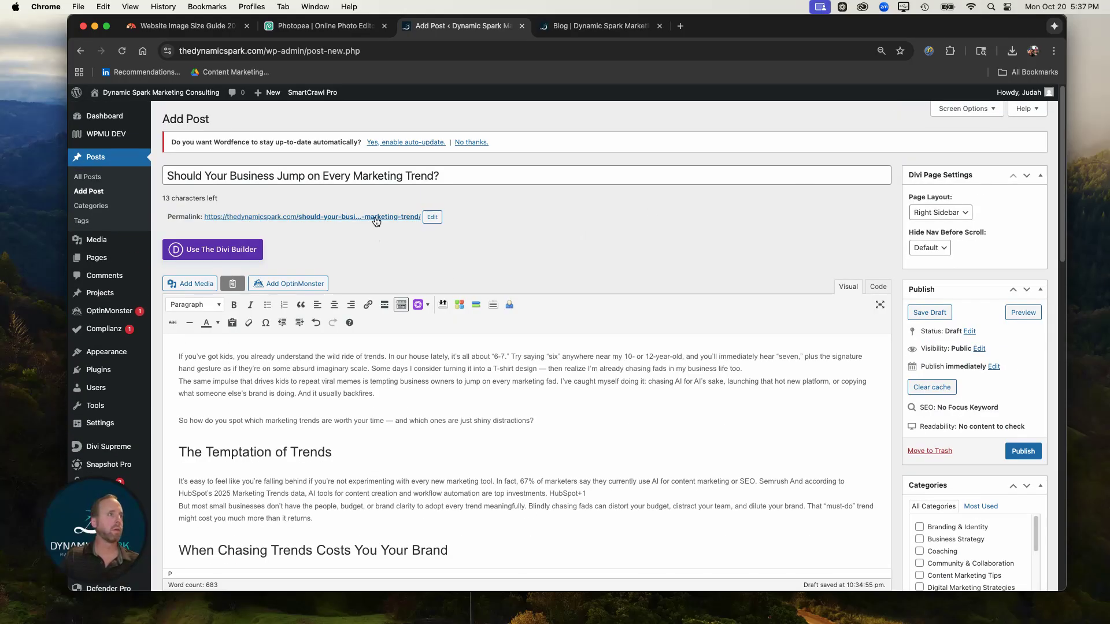
scroll(850, 337, "down", 5)
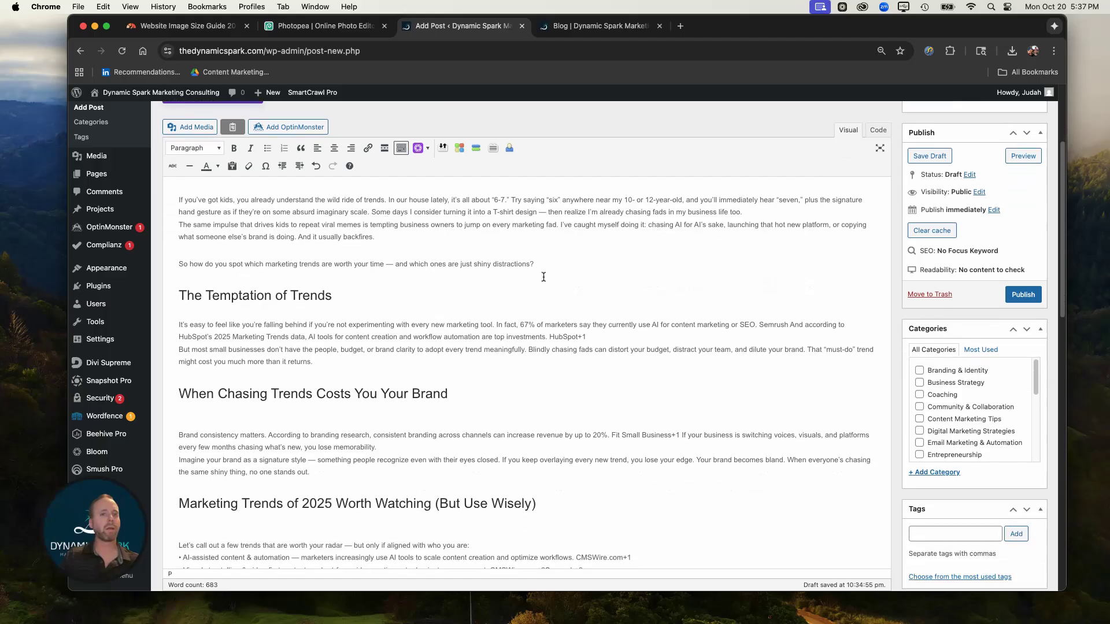
scroll(720, 335, "up", 5)
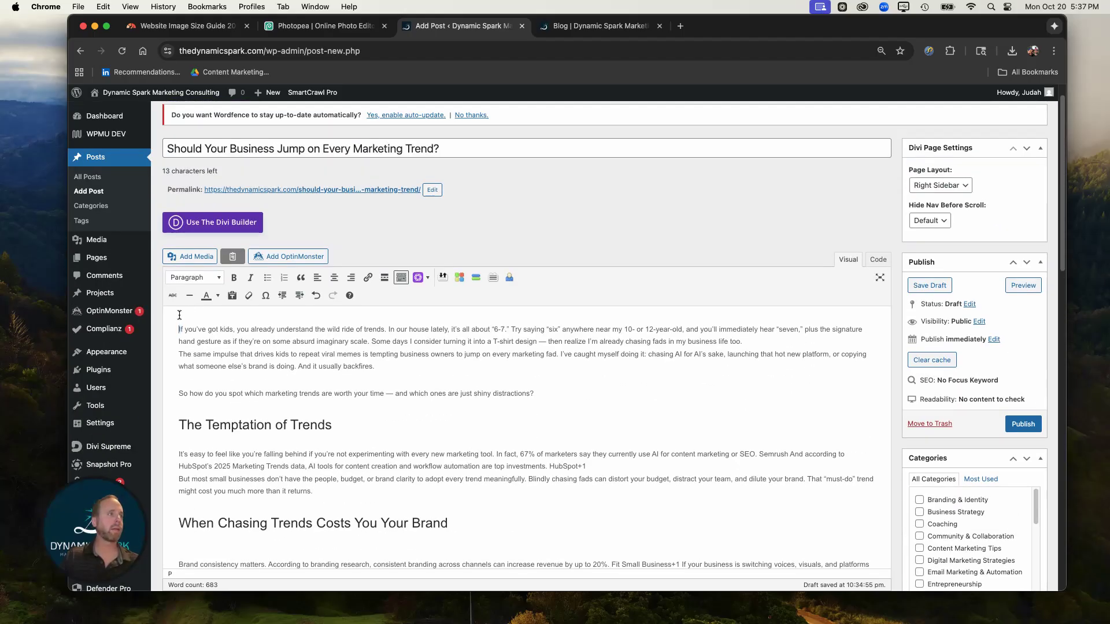
Step: Upload 67-importance-to-marketing-trends.jpg from the images folder for the post's featured image
scroll(703, 301, "down", 2)
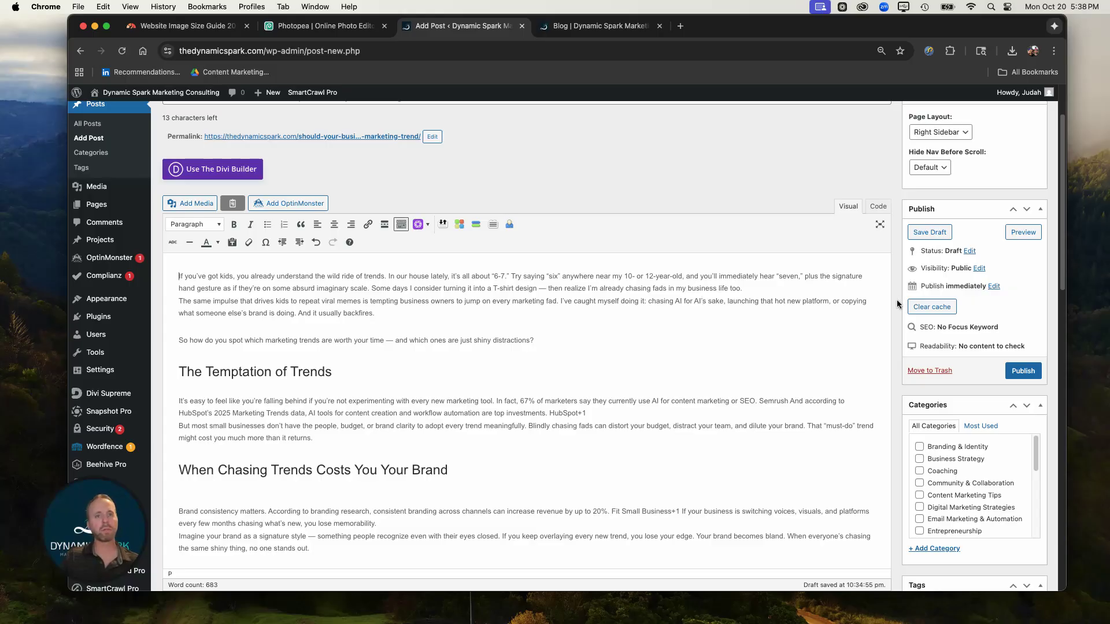
scroll(952, 306, "down", 8)
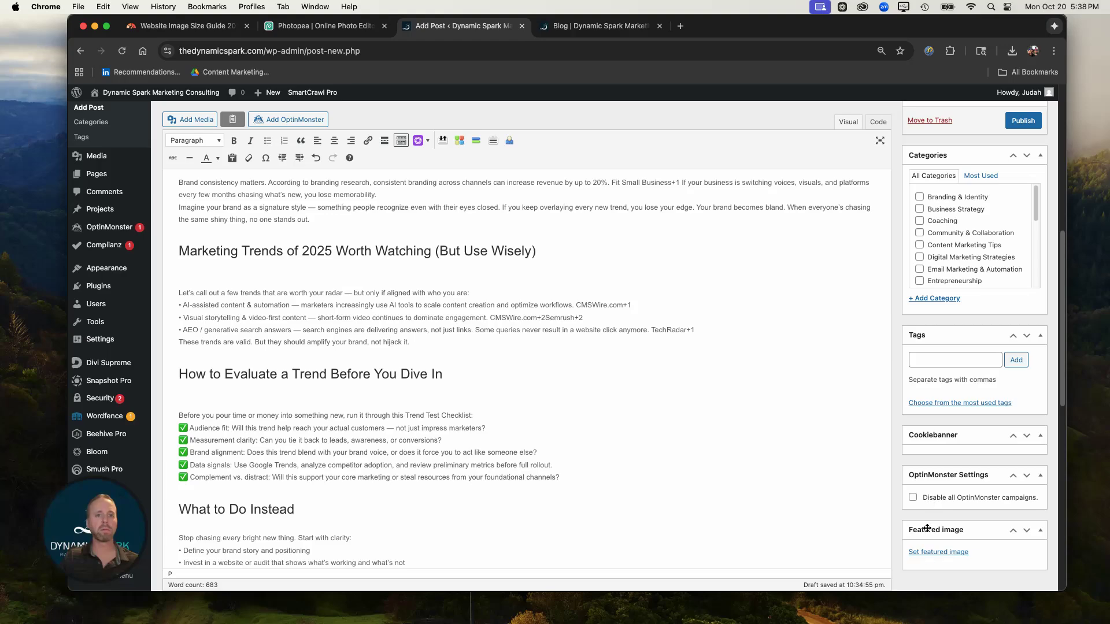
left_click(939, 553)
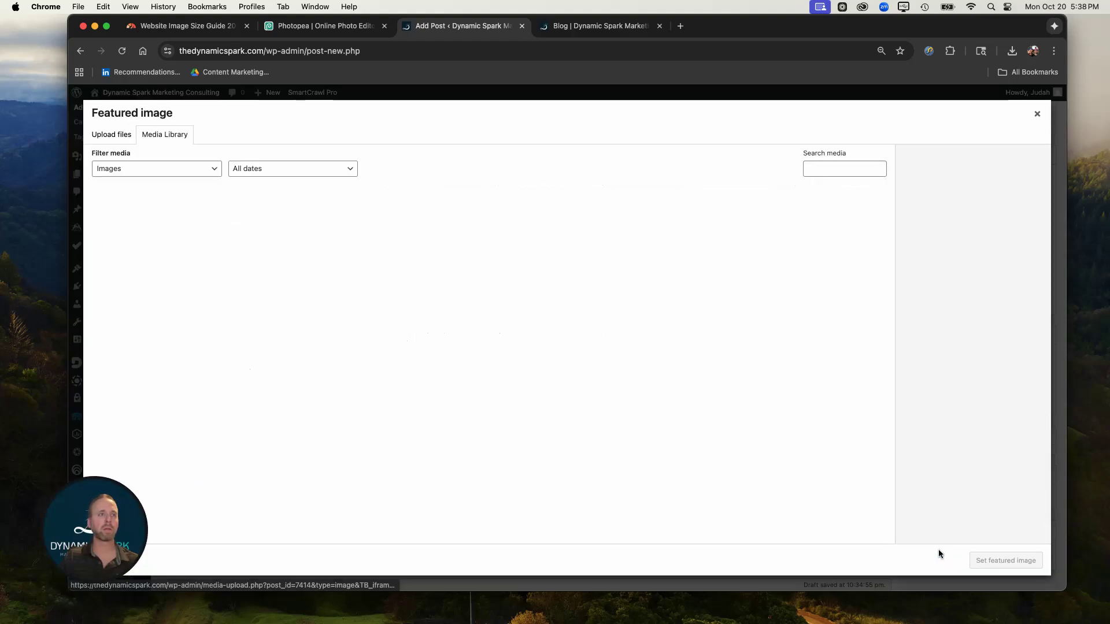
left_click(114, 135)
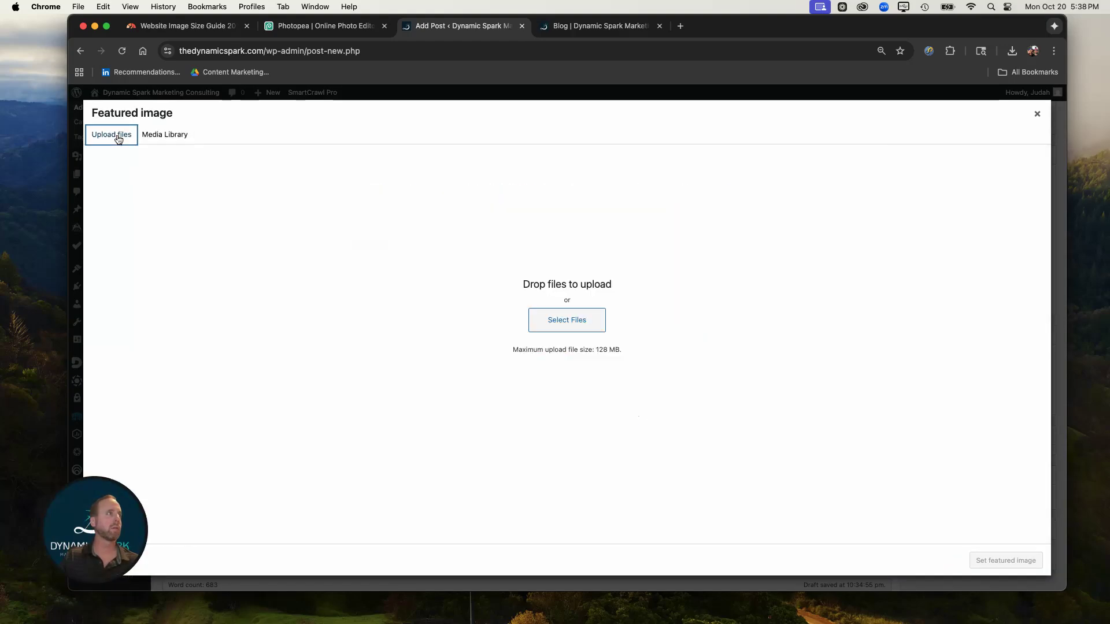
left_click(563, 319)
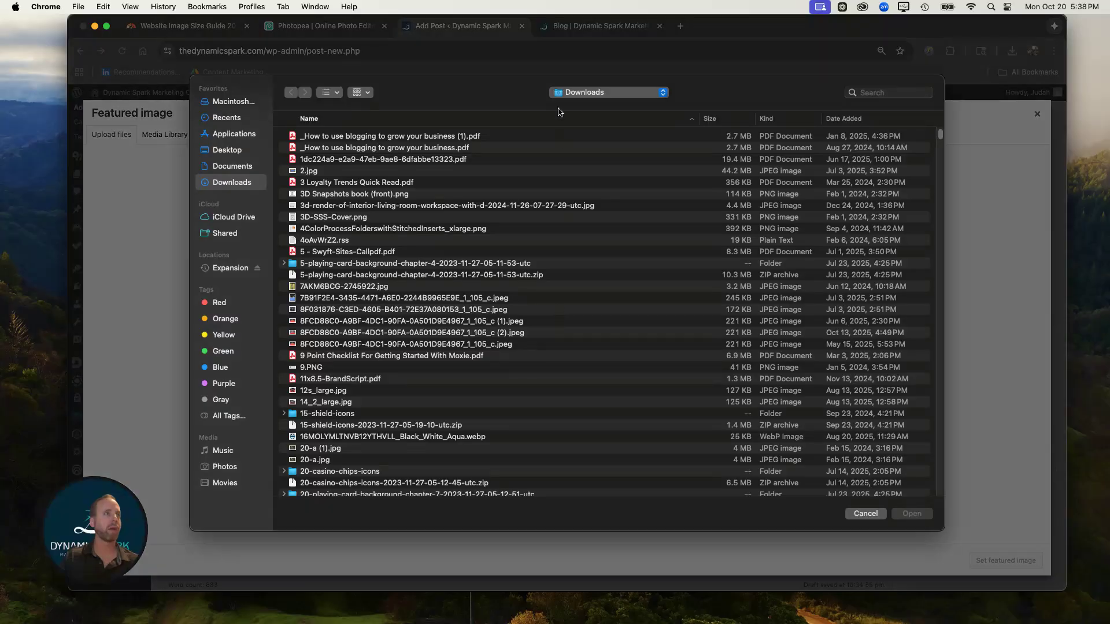
left_click(573, 92)
left_click(601, 179)
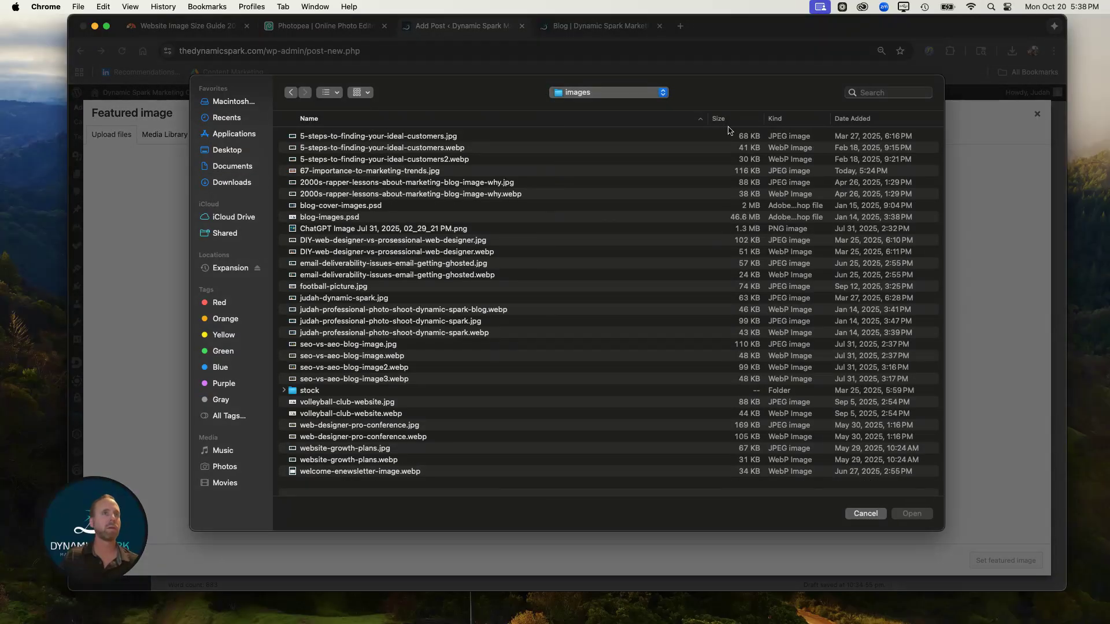
left_click(852, 118)
left_click(370, 137)
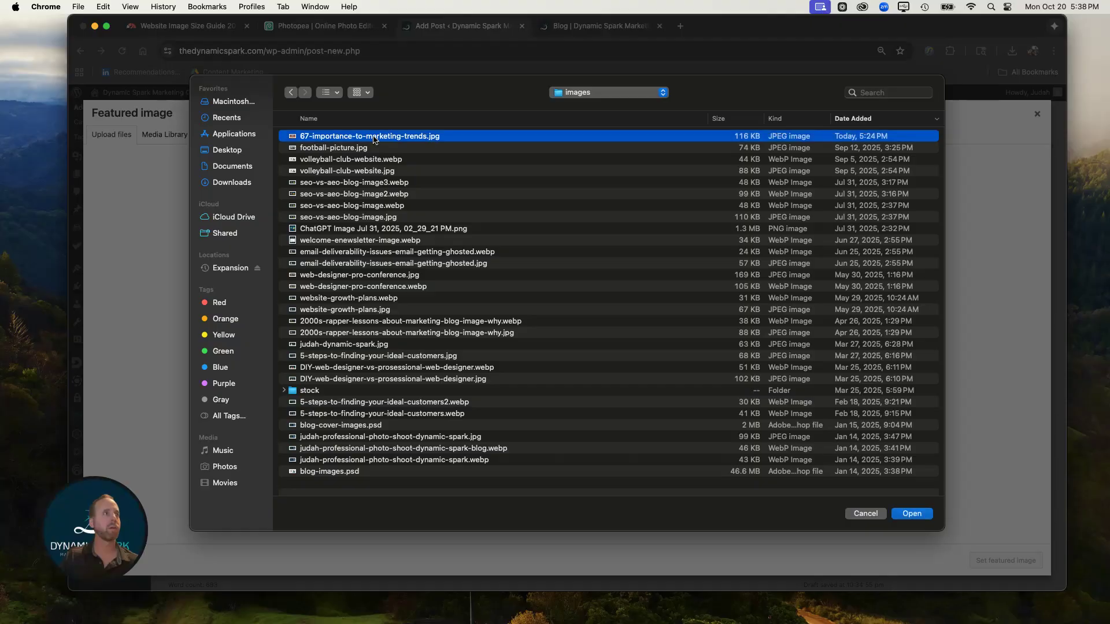
left_click(910, 514)
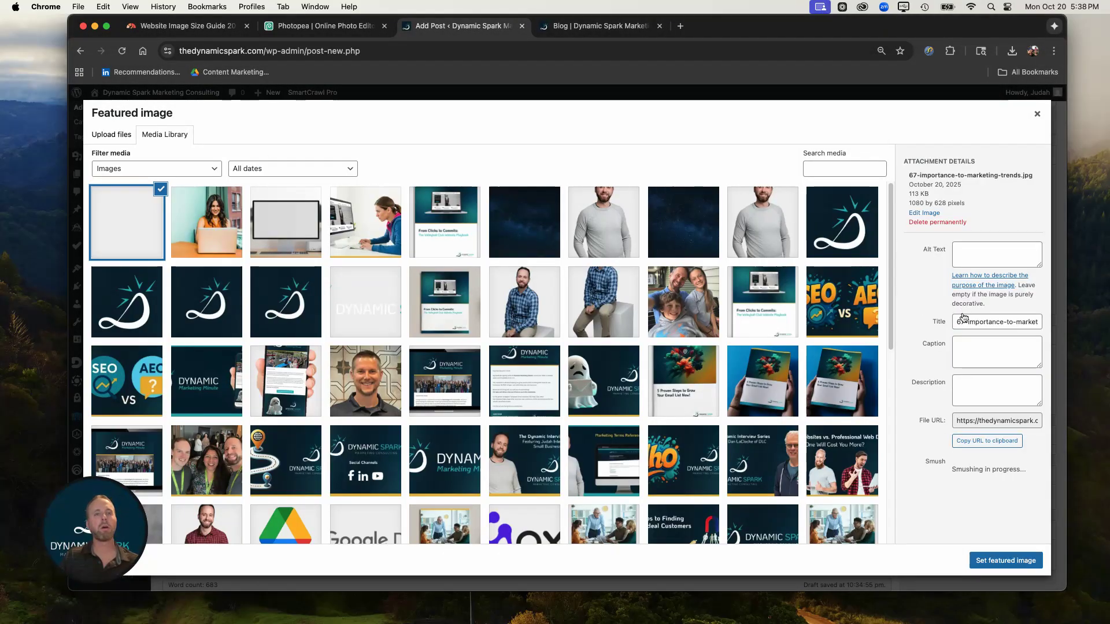
Step: Enter "Should Your business jump on every marketing trend" as the uploaded image's alt text
left_click(968, 291)
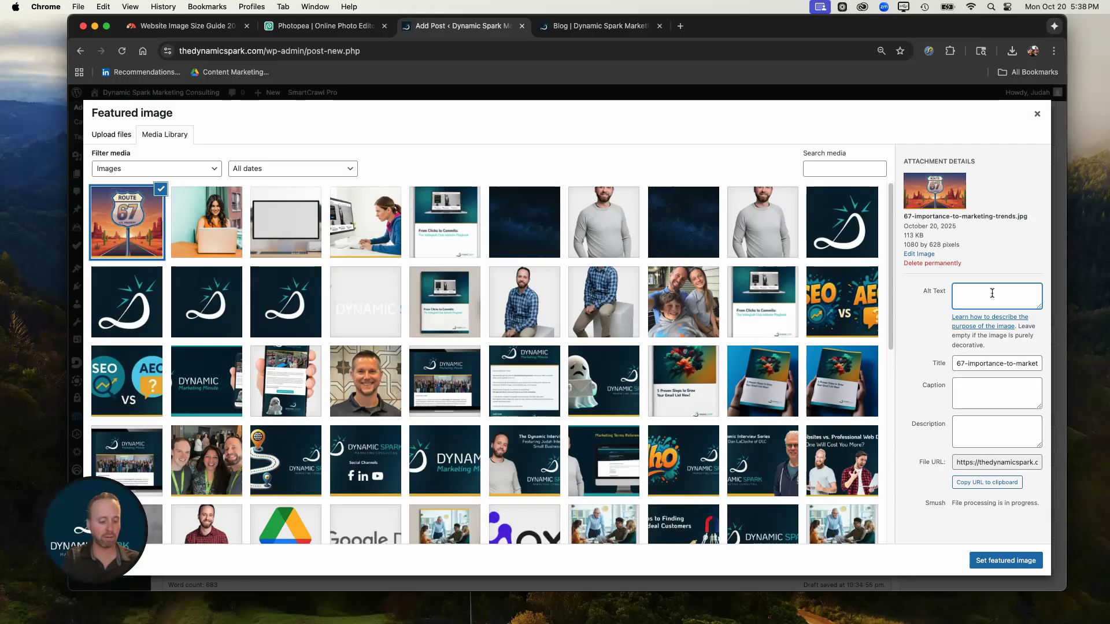
type("Should Your")
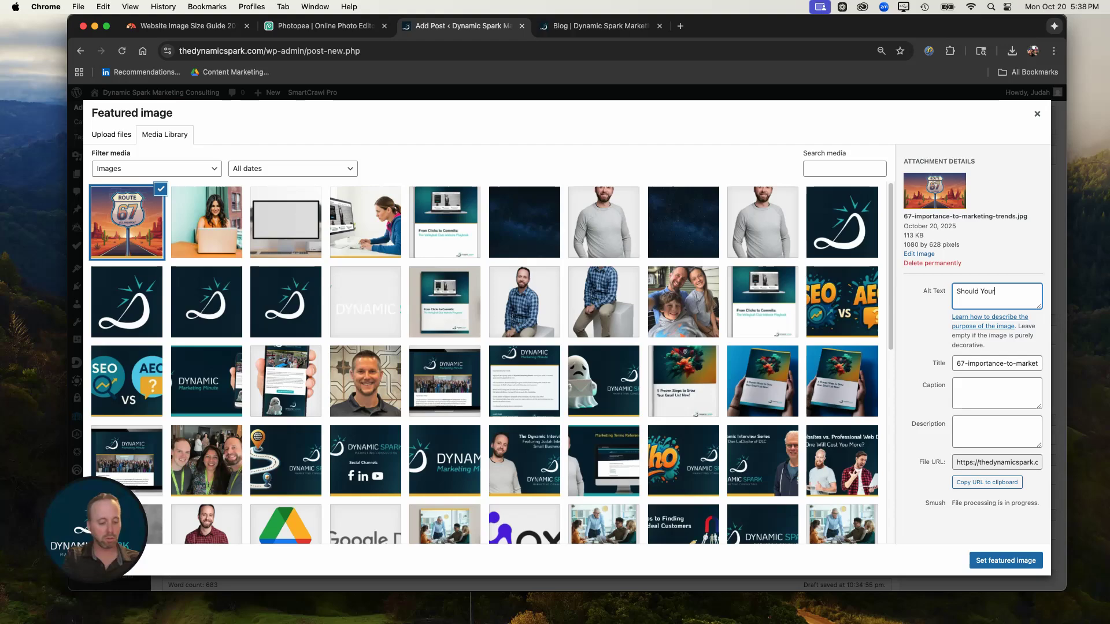
type(" bus")
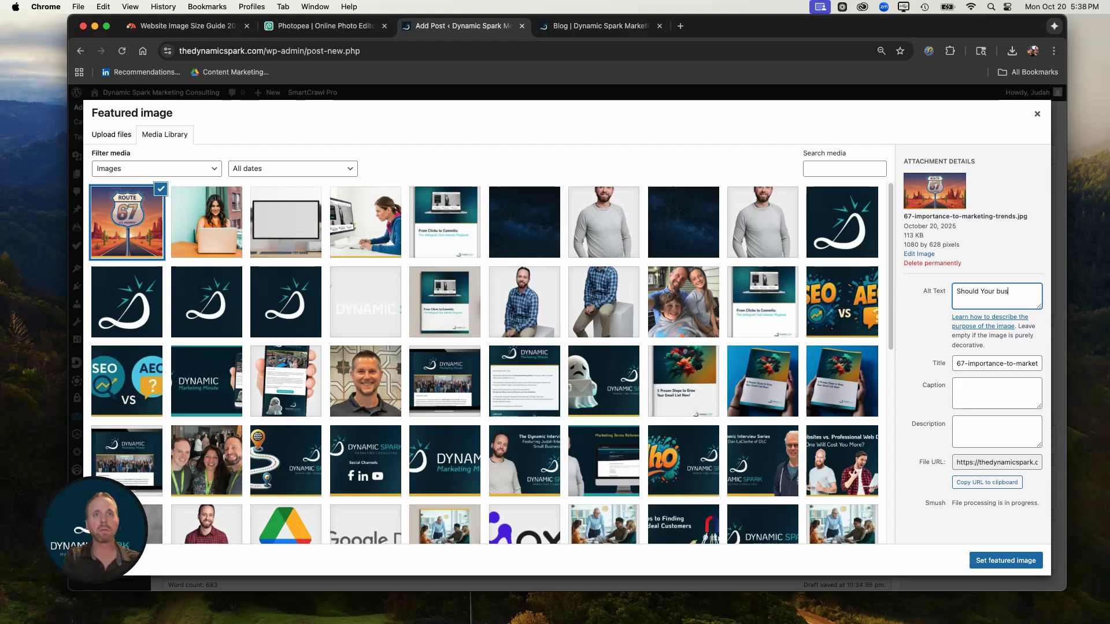
type("ine")
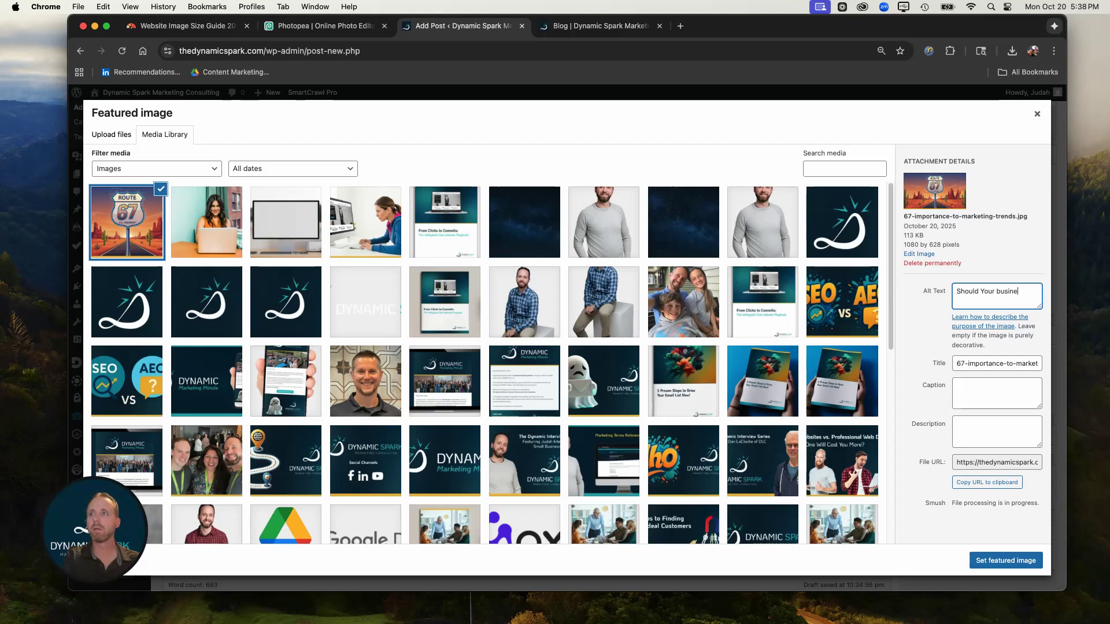
type("ss jump on every ma")
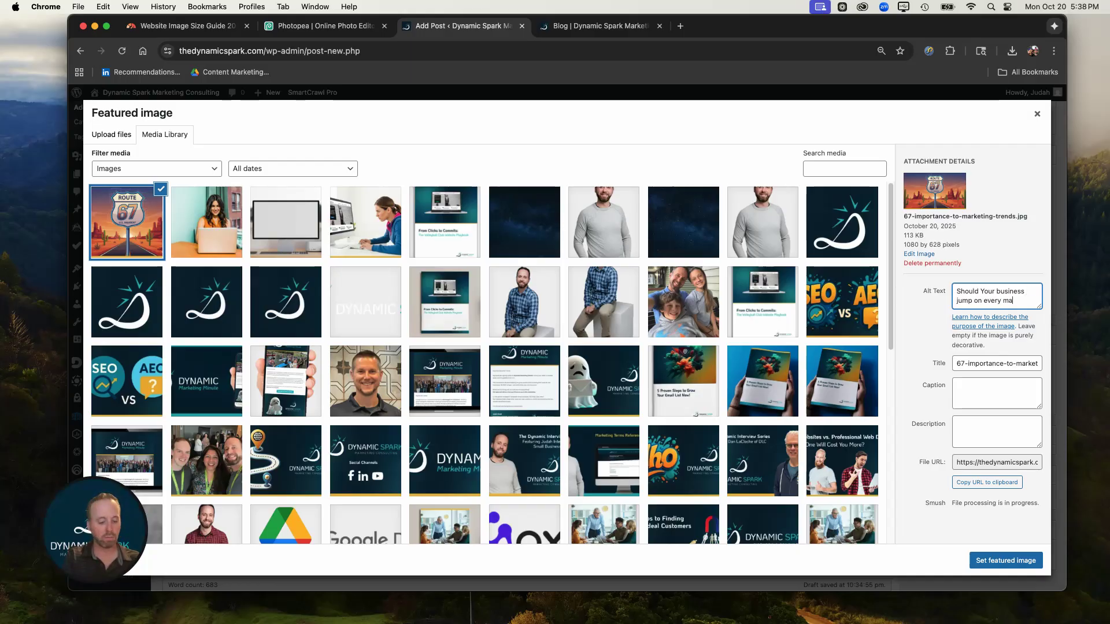
type("rketing trend")
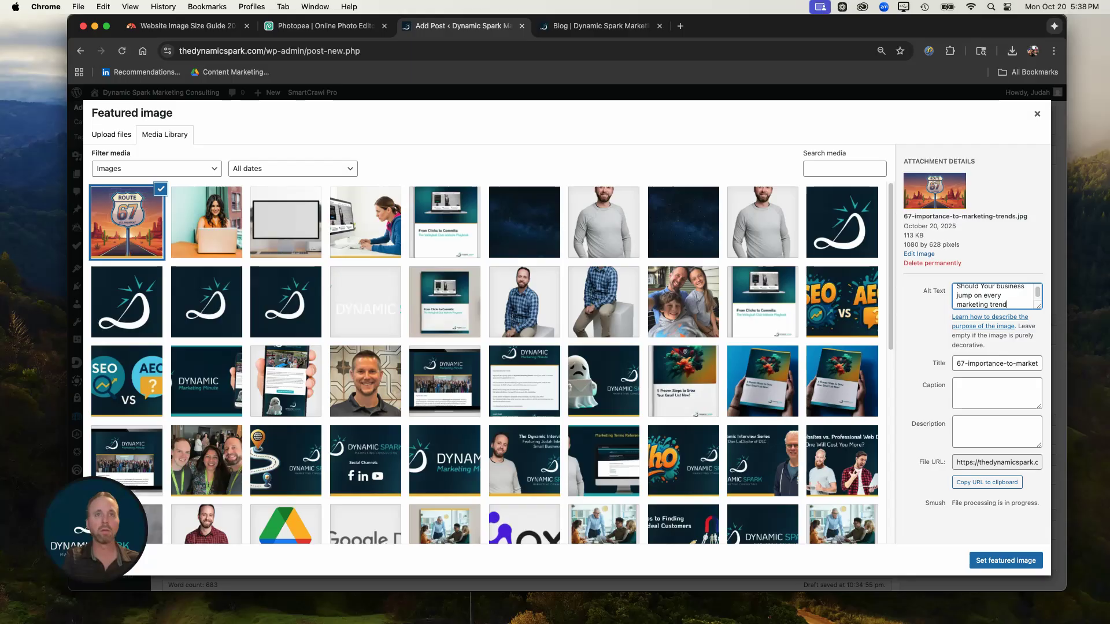
Step: Change "Your" to lowercase "your" in the image's alt text, keeping the capital S in "Should"
scroll(986, 302, "up", 1)
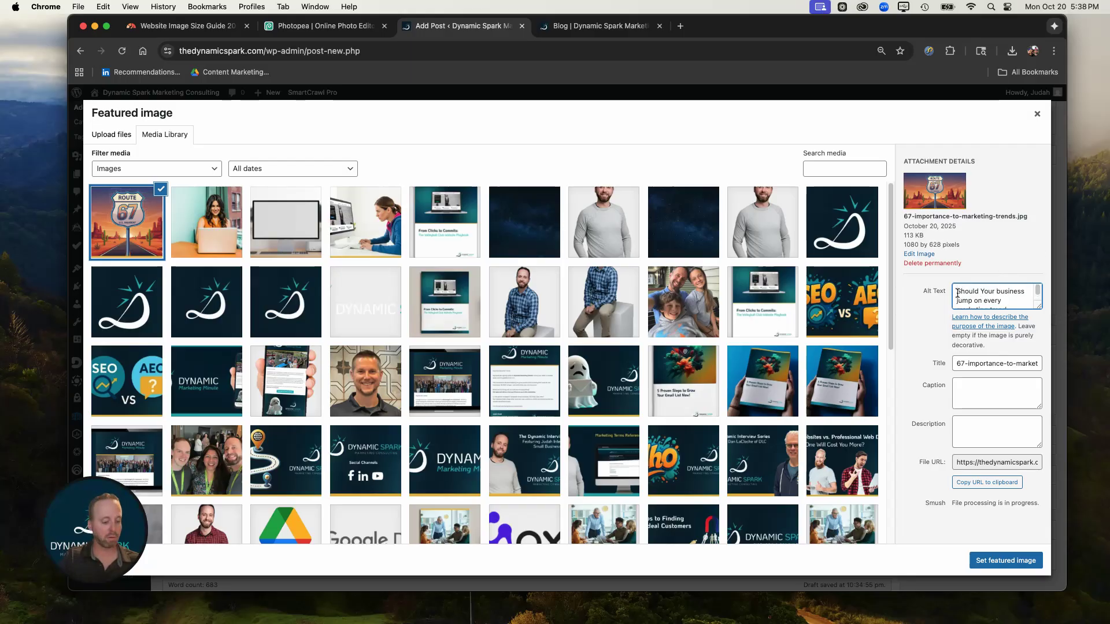
type("s")
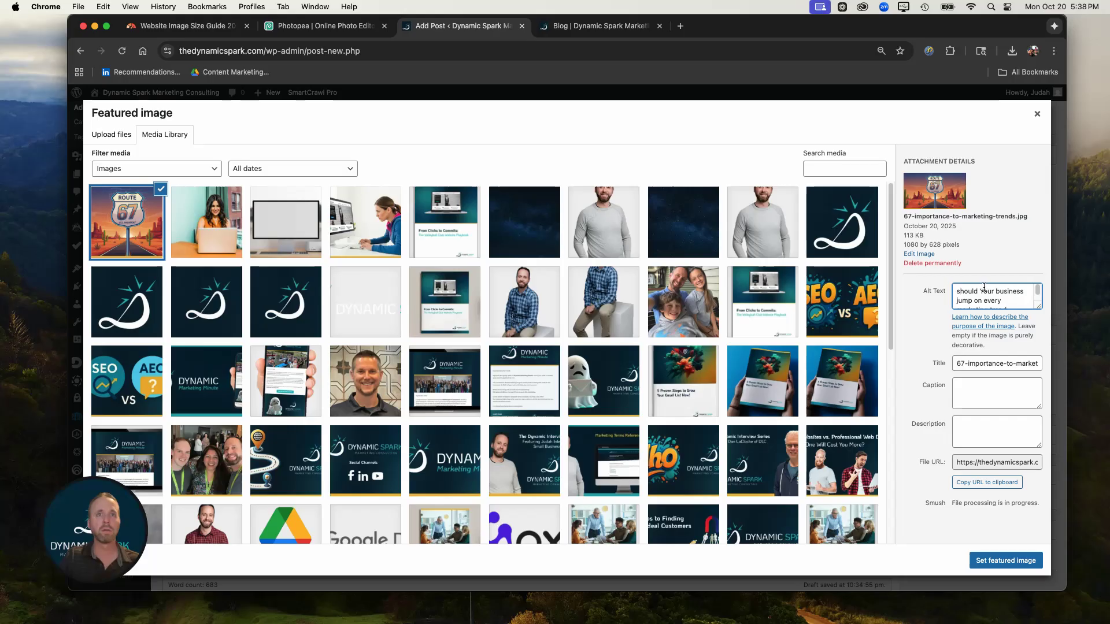
key("BackSpace")
type("S")
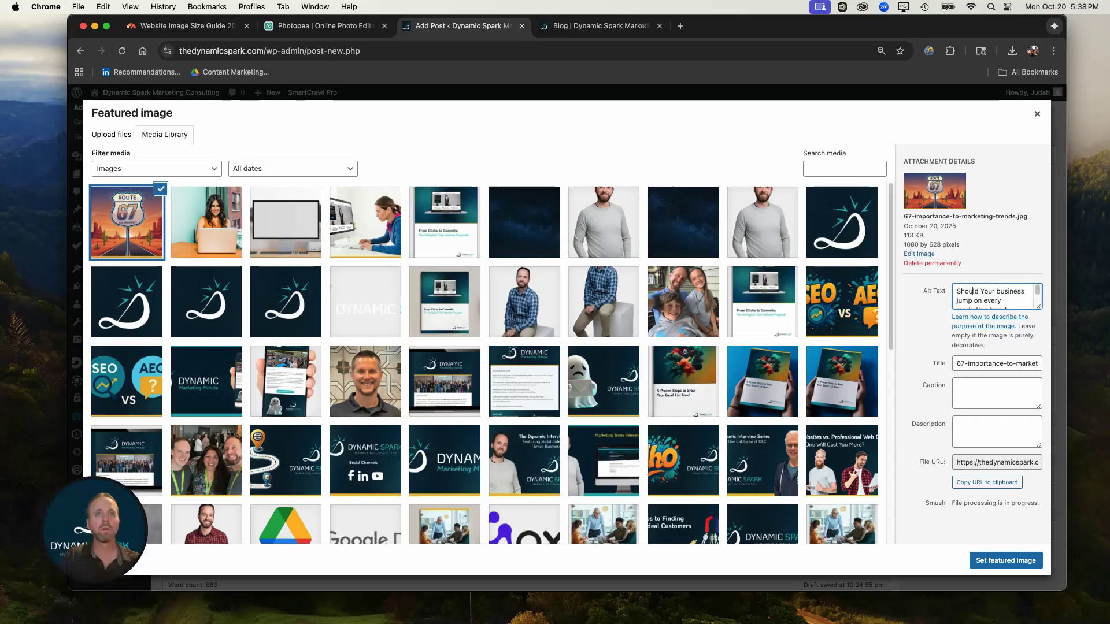
key("Right")
key("Right")
key("Right")
key("Right")
key("BackSpace")
type("y")
Step: Set the uploaded Route 67 image as the post's featured image and save the post as a draft
left_click(991, 385)
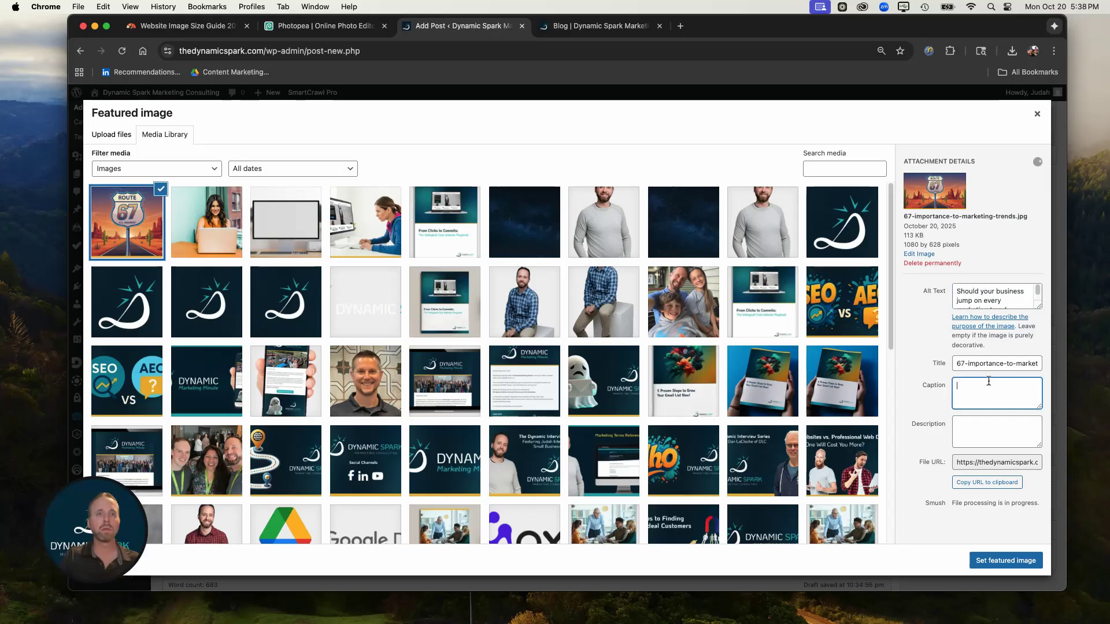
left_click(997, 560)
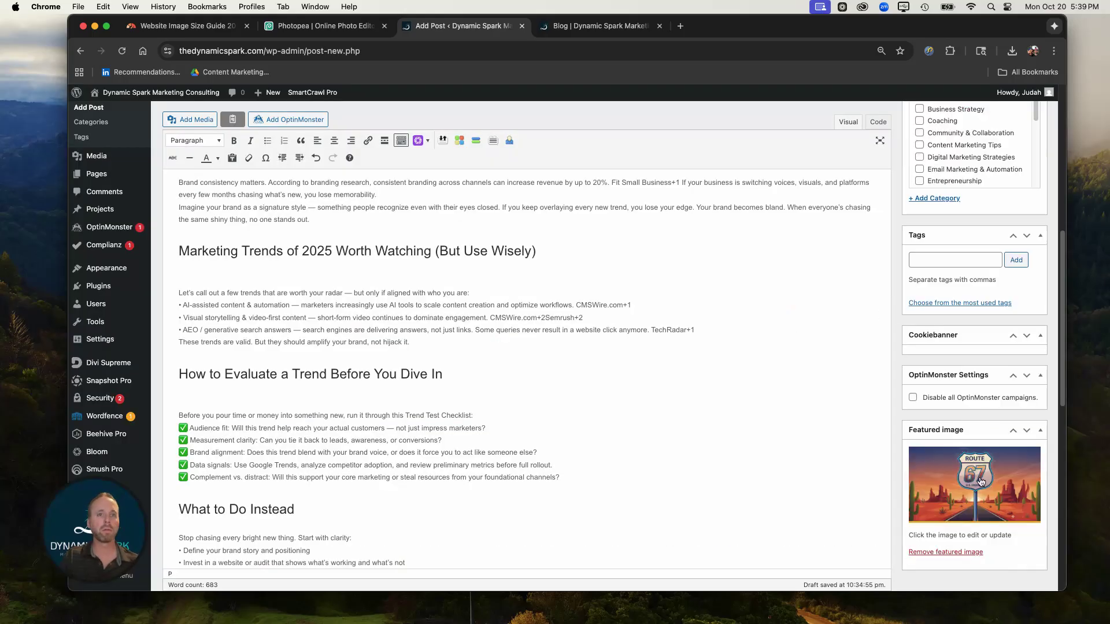
scroll(347, 315, "up", 1)
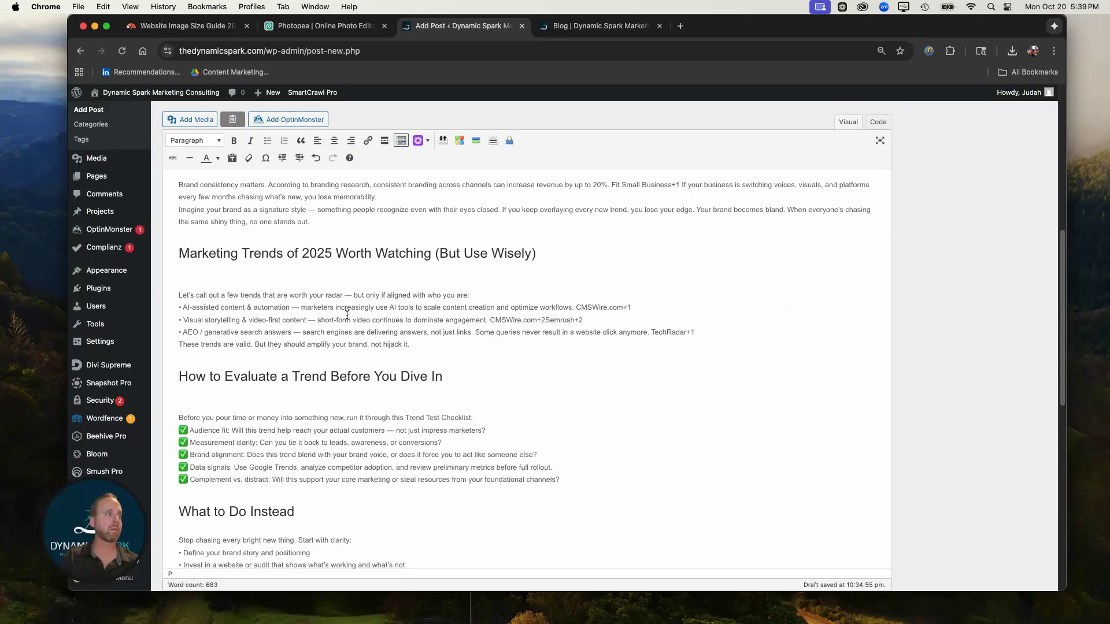
scroll(723, 310, "up", 8)
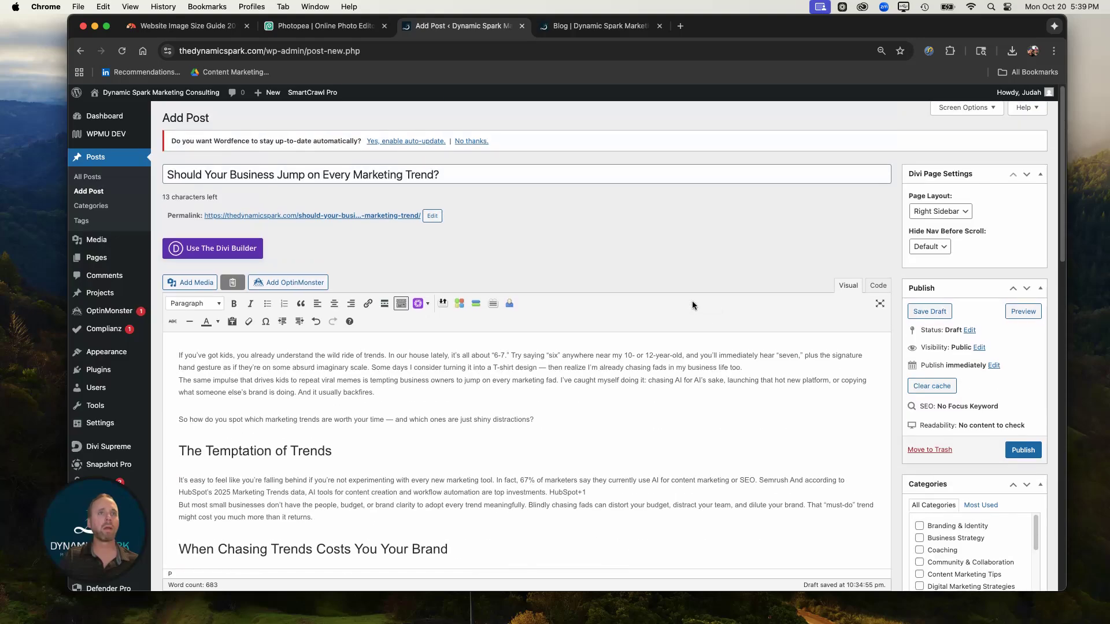
left_click(913, 314)
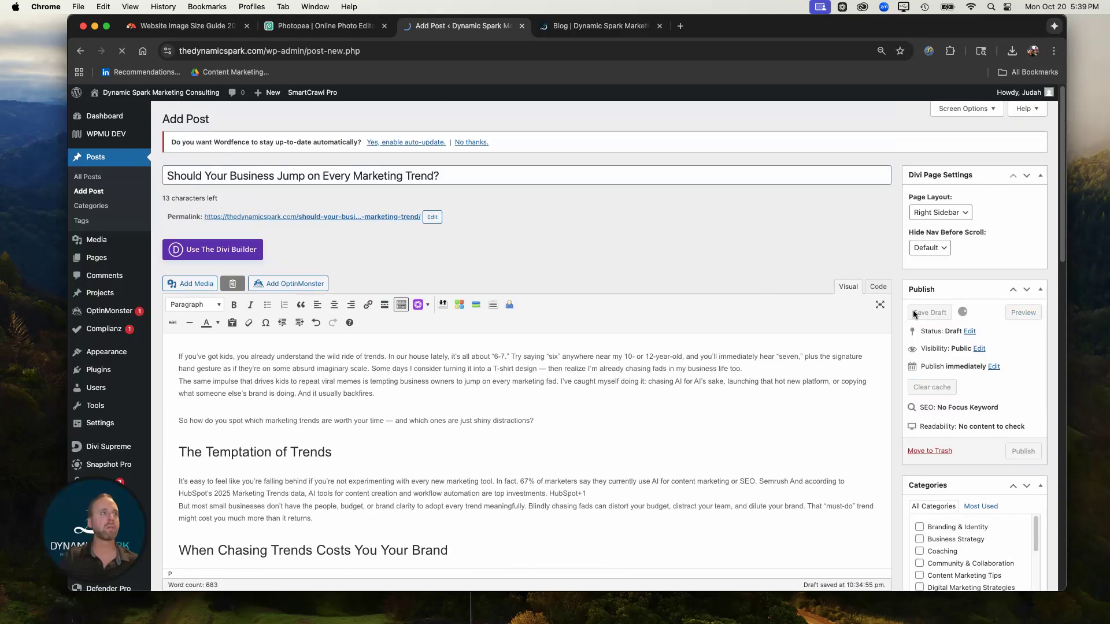
Step: Open the draft's permalink in a new browser tab and switch to its preview
right_click(285, 217)
left_click(311, 218)
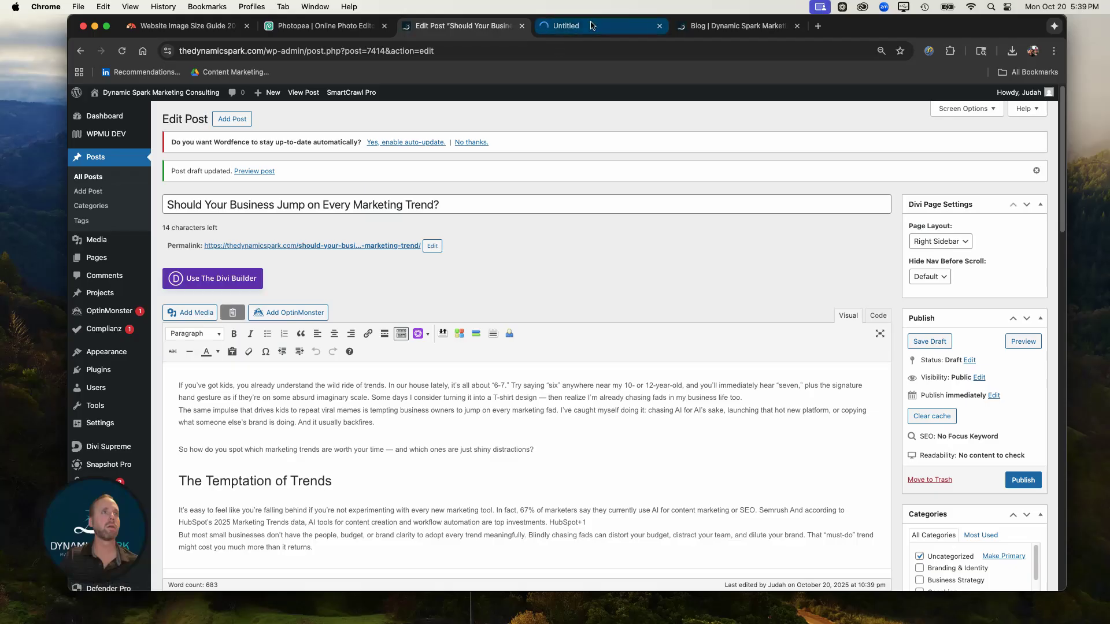
left_click(591, 26)
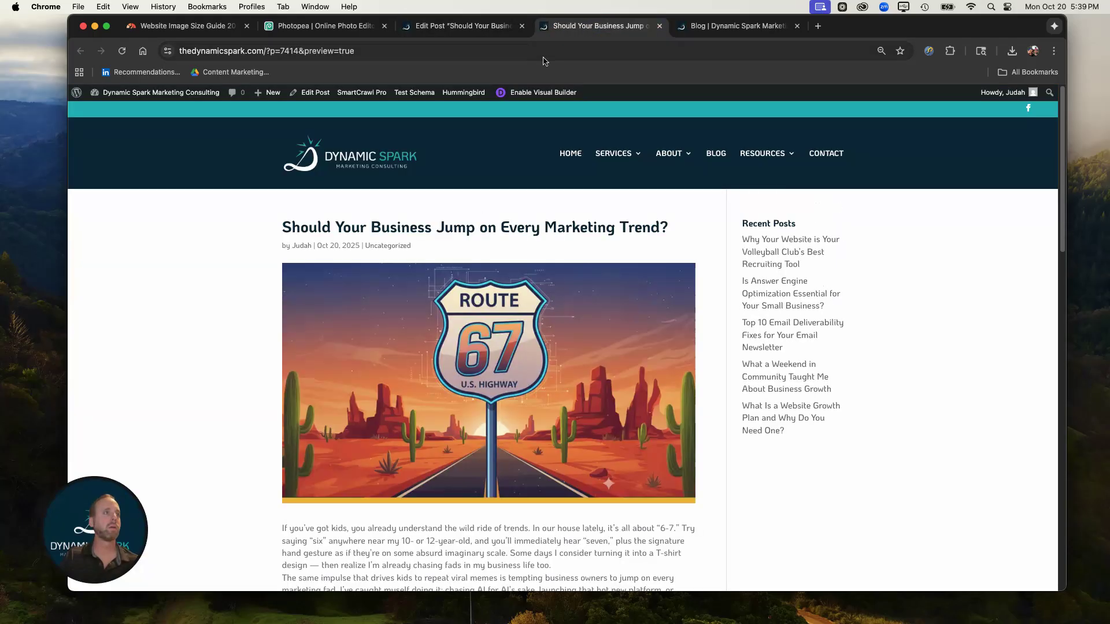
Step: Review the previewed post from the featured image down to the footer and back, checking its headings, spacing and layout
scroll(368, 290, "down", 5)
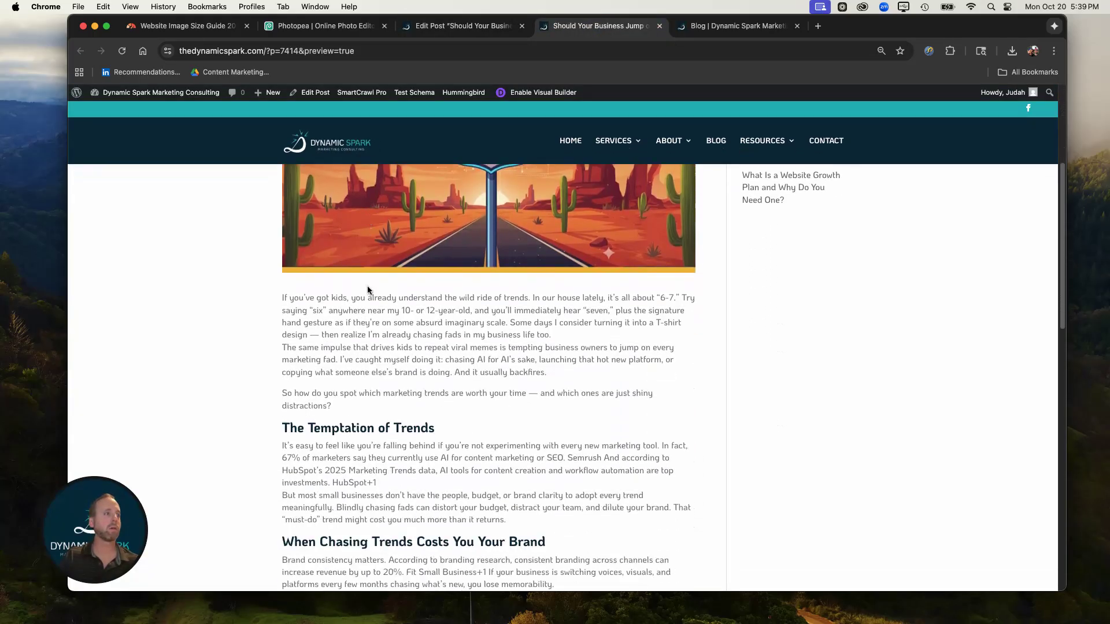
scroll(368, 290, "down", 1)
scroll(349, 382, "down", 3)
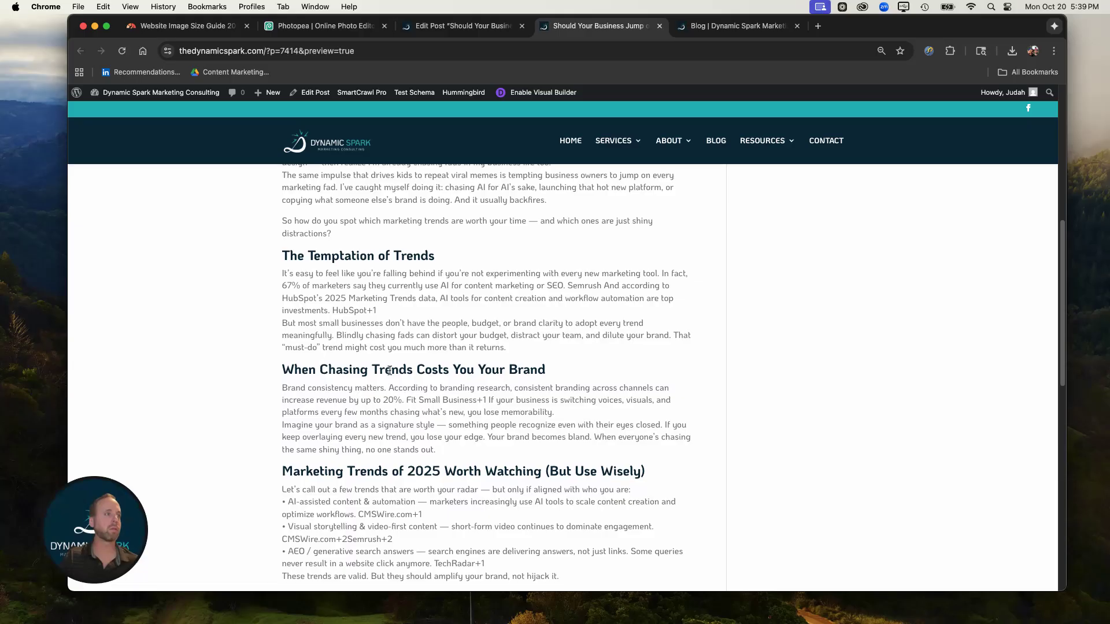
scroll(329, 359, "down", 4)
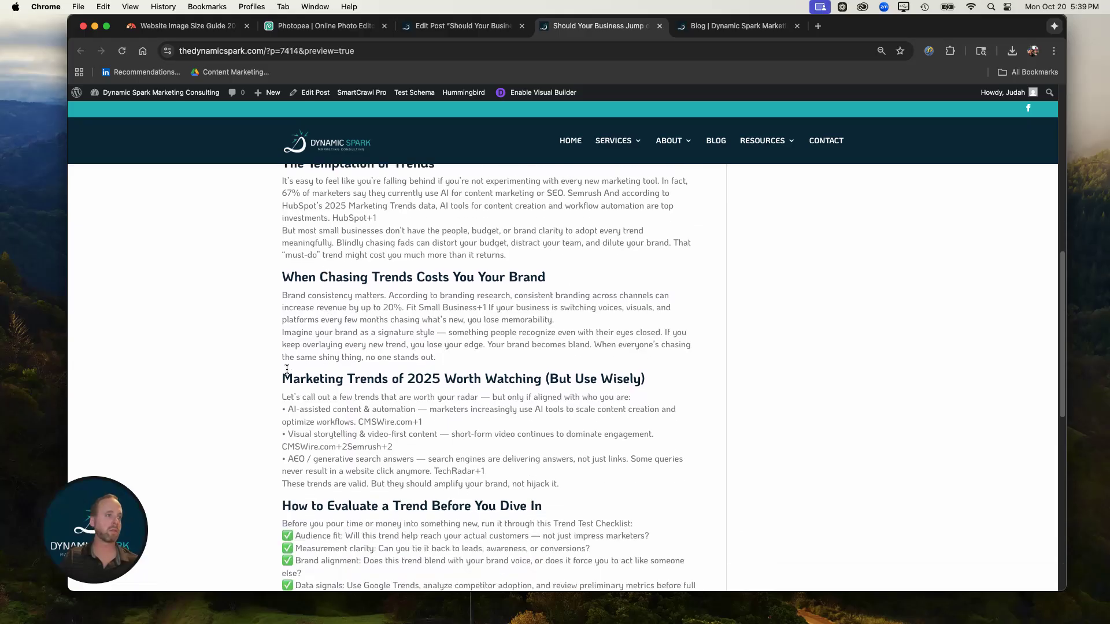
scroll(287, 369, "down", 4)
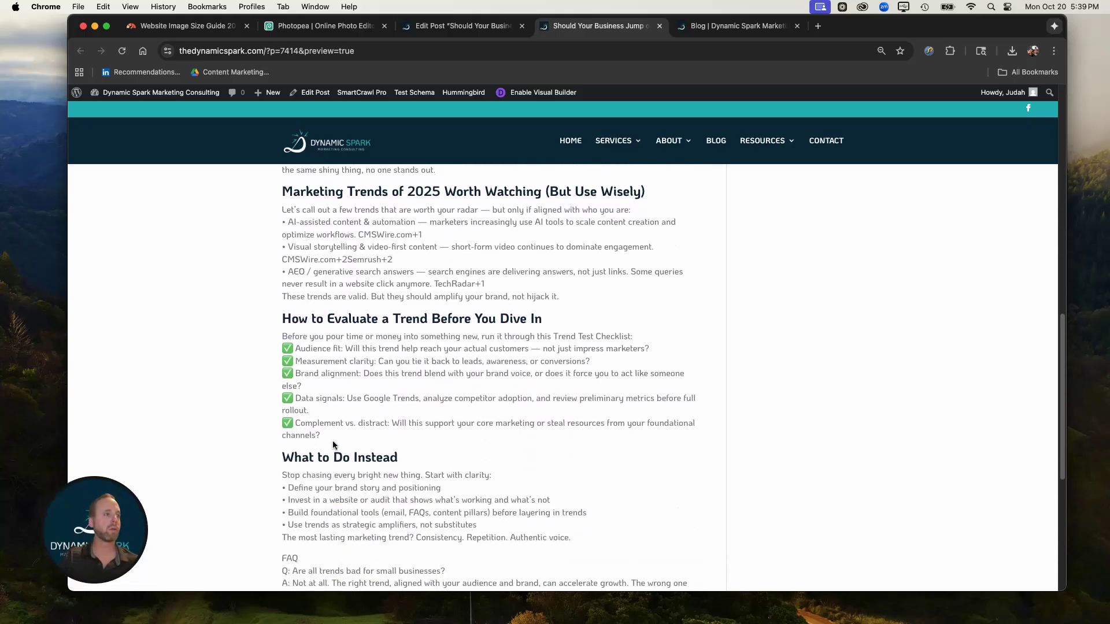
scroll(342, 451, "down", 7)
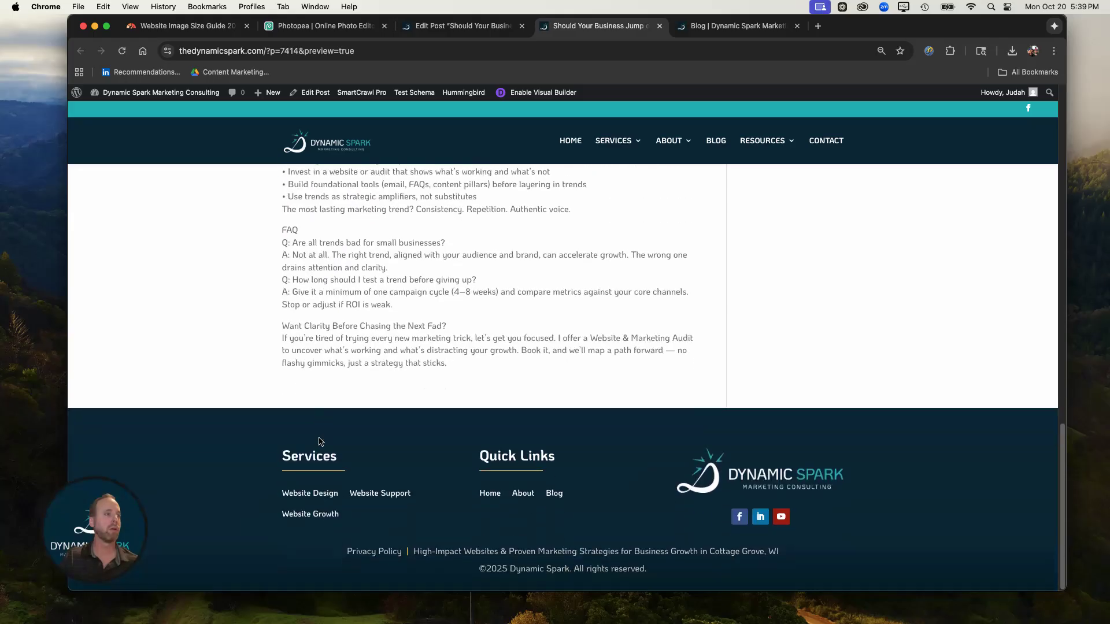
scroll(320, 442, "up", 12)
scroll(320, 443, "up", 9)
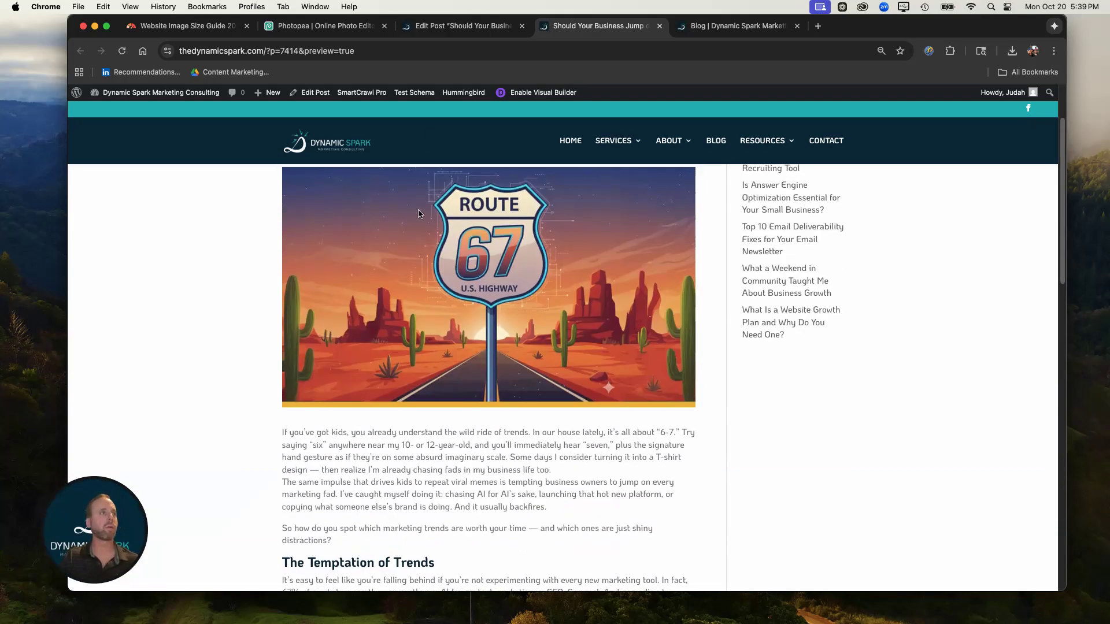
scroll(425, 279, "up", 4)
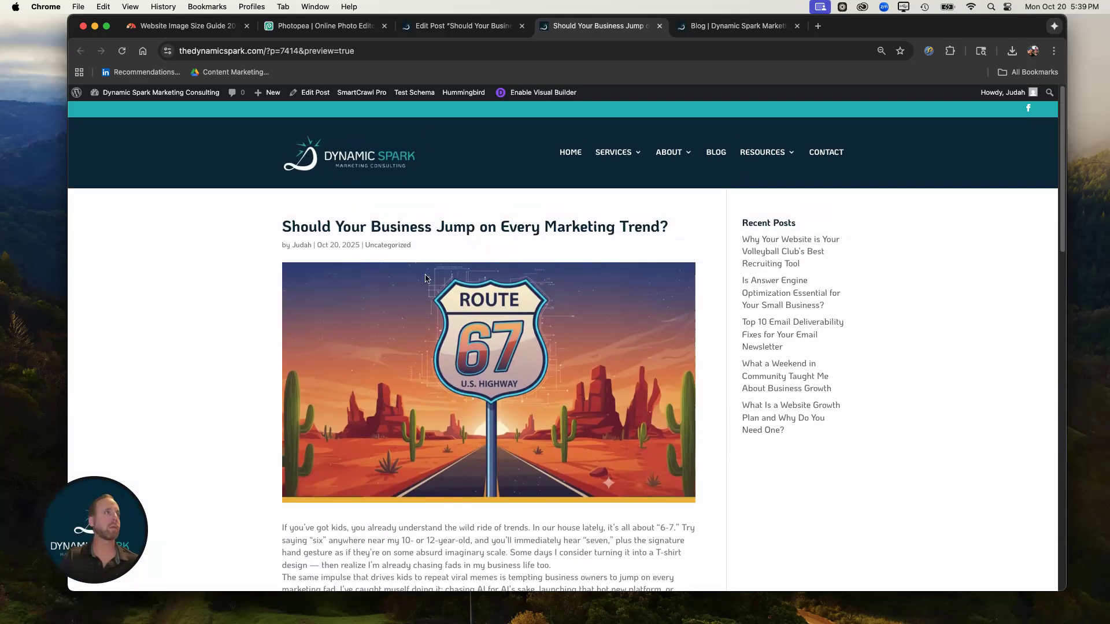
Step: Switch back to the post editor and enter the excerpt starting "Chasing every marketing trend might feel urgent, but it often dilutes your brand."
left_click(435, 26)
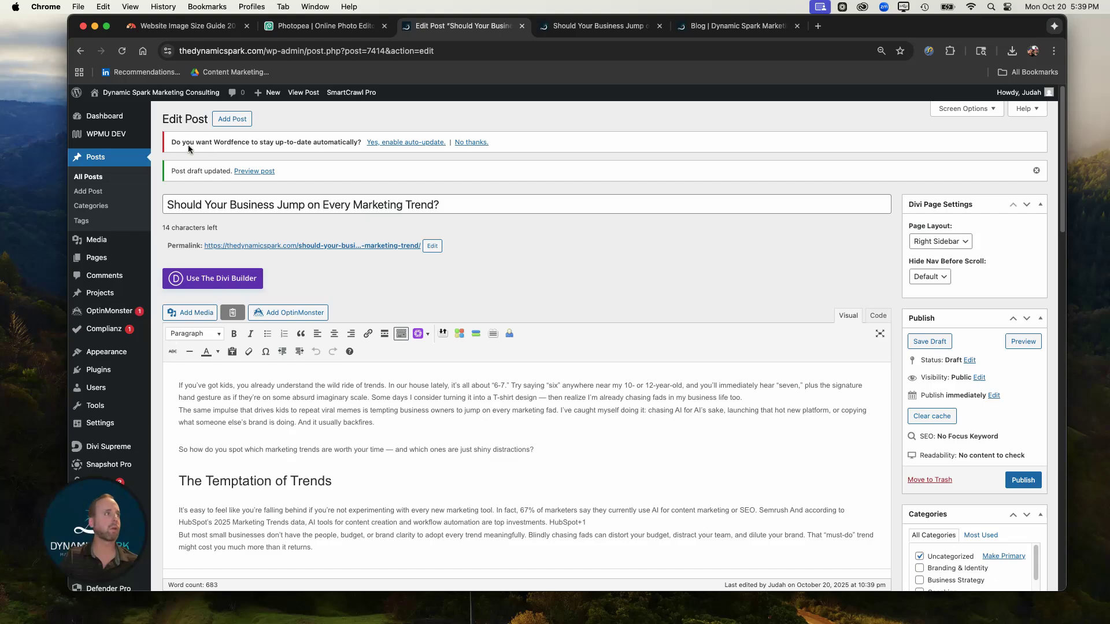
scroll(370, 354, "down", 15)
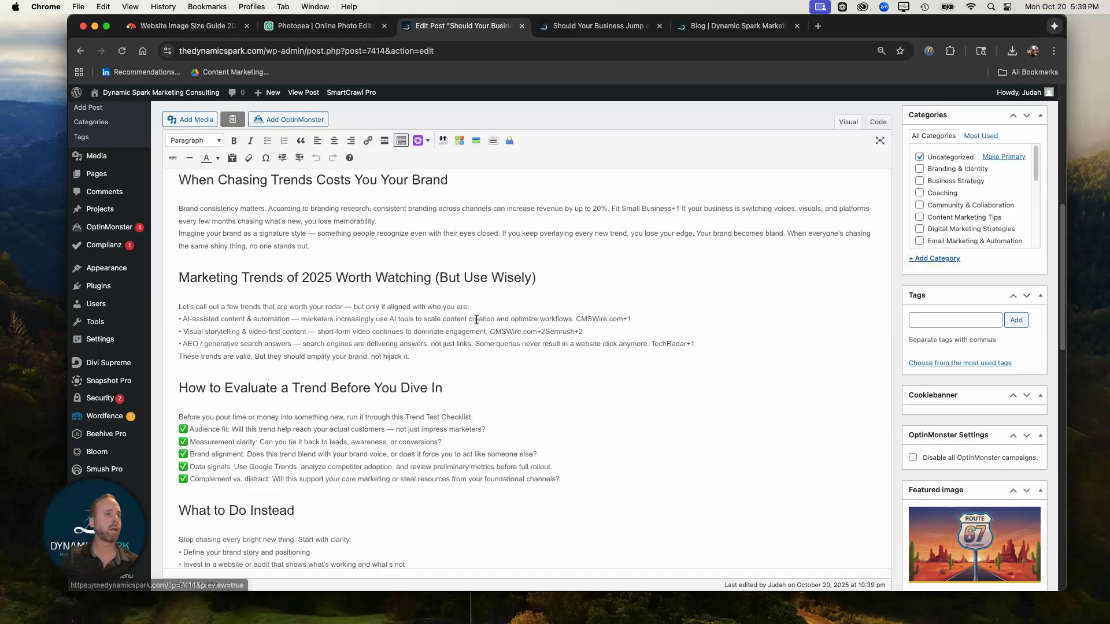
scroll(262, 260, "up", 2)
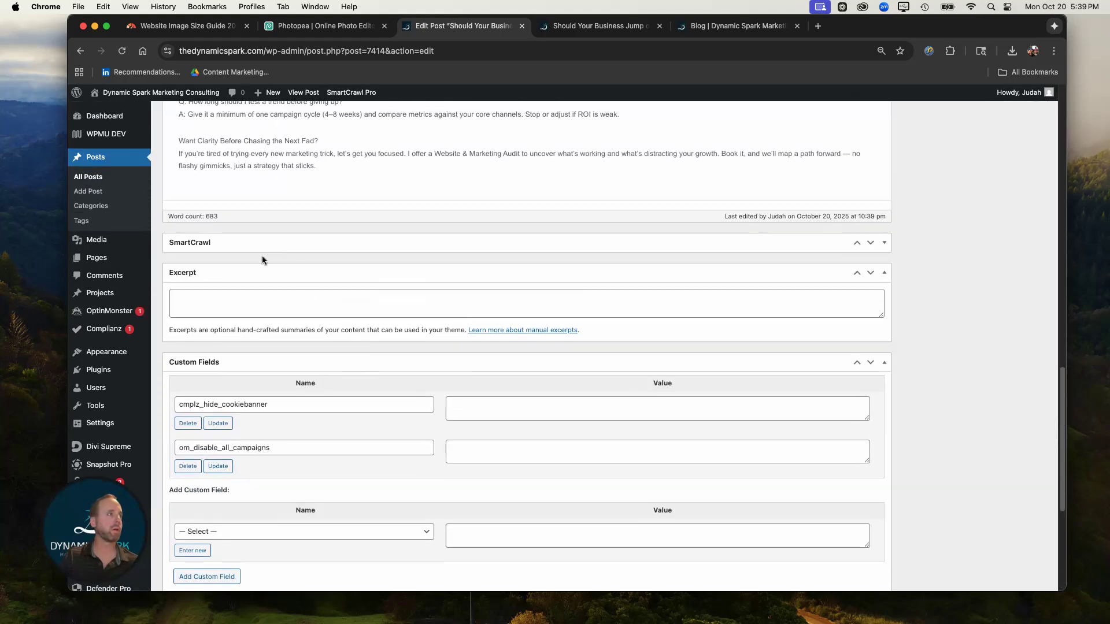
left_click(216, 298)
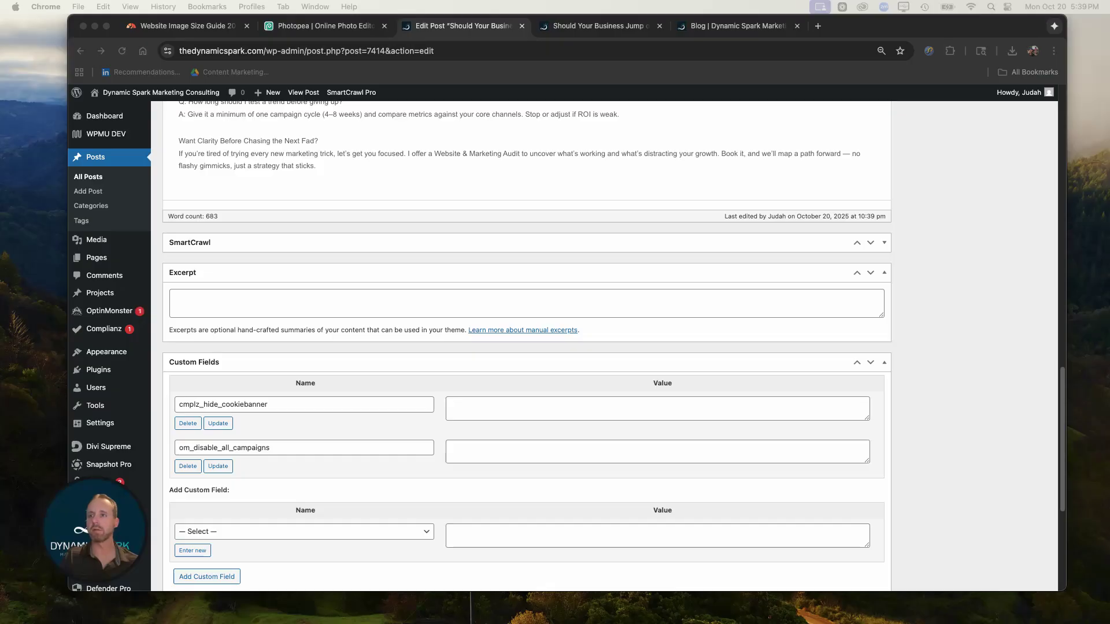
left_click(314, 306)
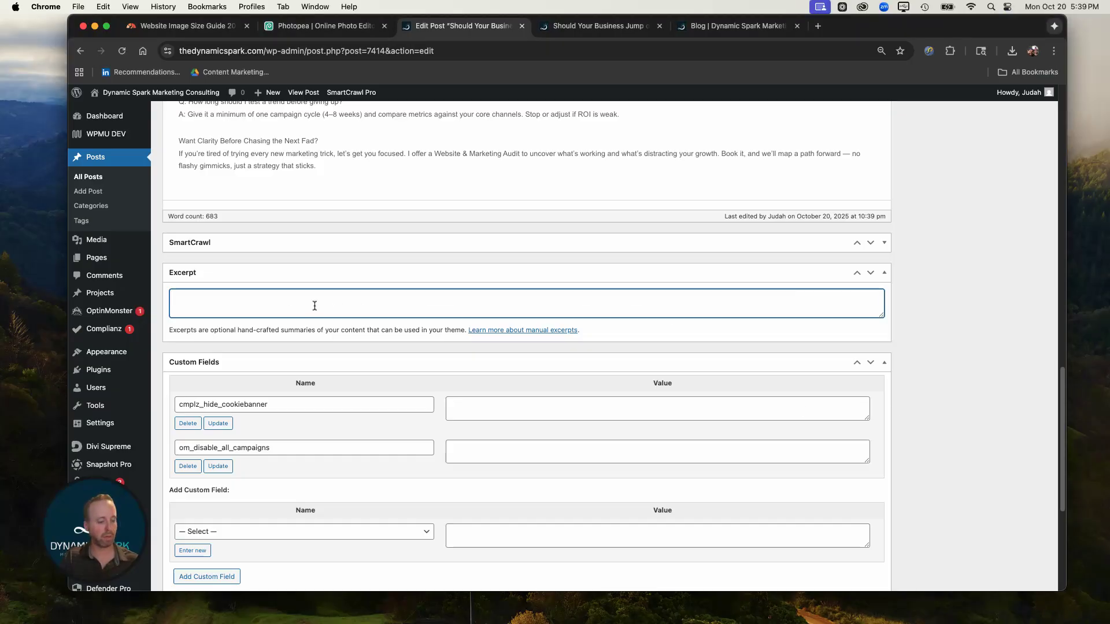
type("Chasing every marketing trend might feel urgent, but it often dilutes your brand. Discover how to pick the trends that actually amplify your business and keep your marketing consistent.")
left_click(959, 289)
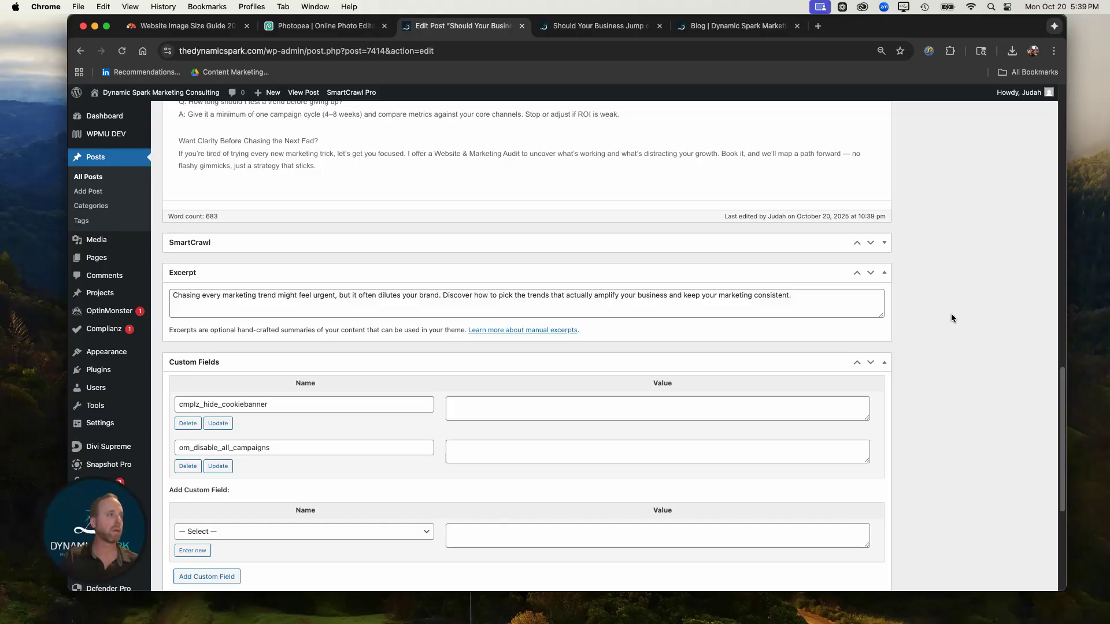
Step: Save the post as a draft with the new excerpt
scroll(952, 318, "down", 3)
scroll(919, 318, "up", 10)
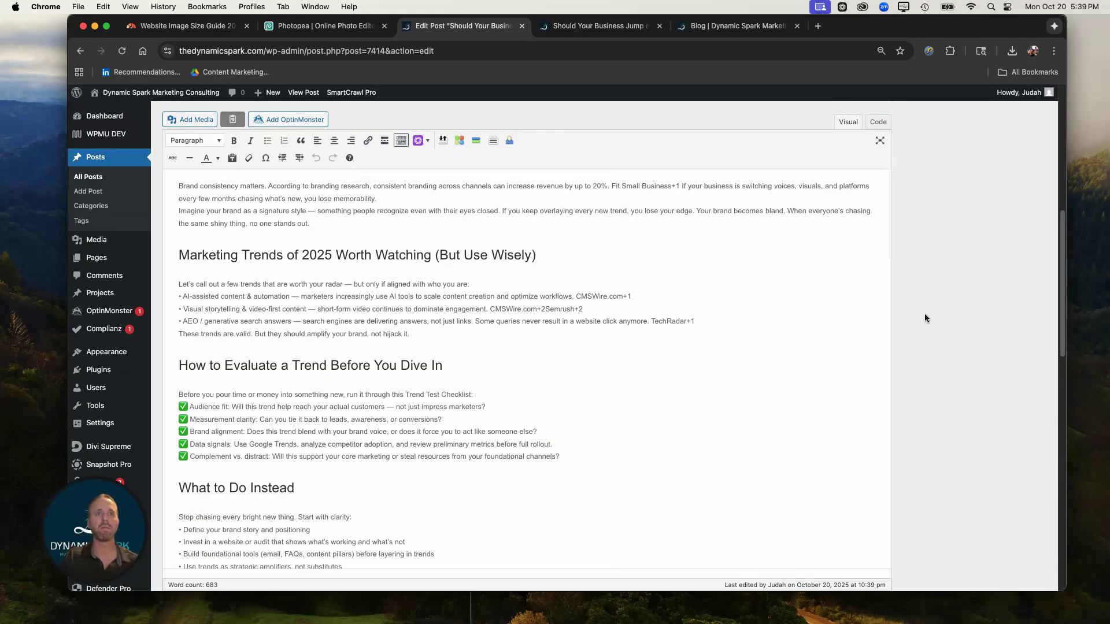
scroll(925, 315, "up", 10)
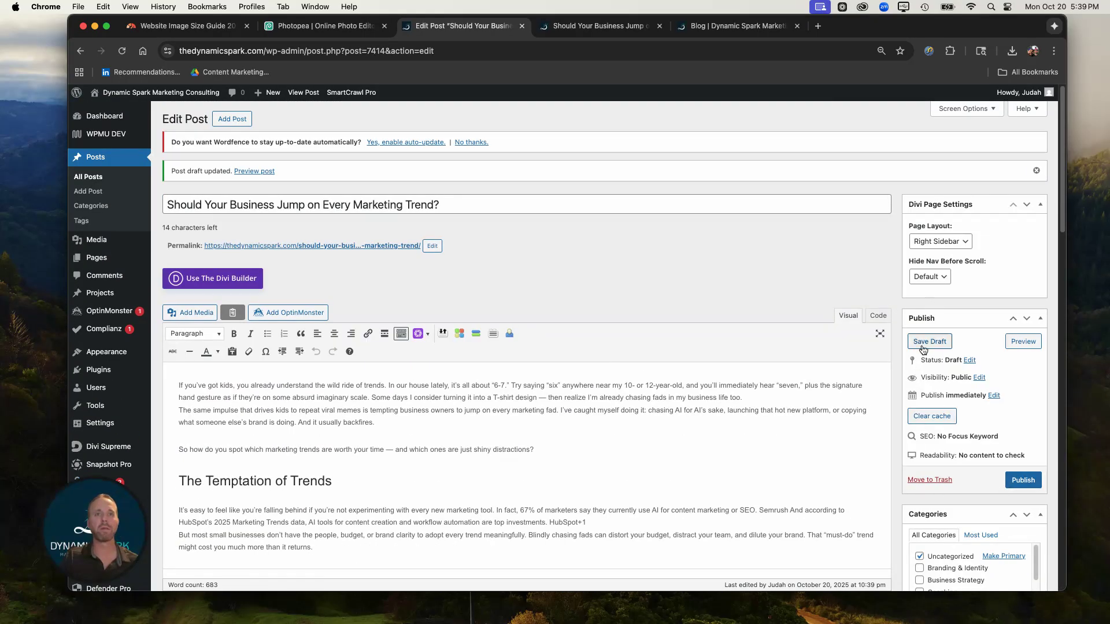
left_click(923, 345)
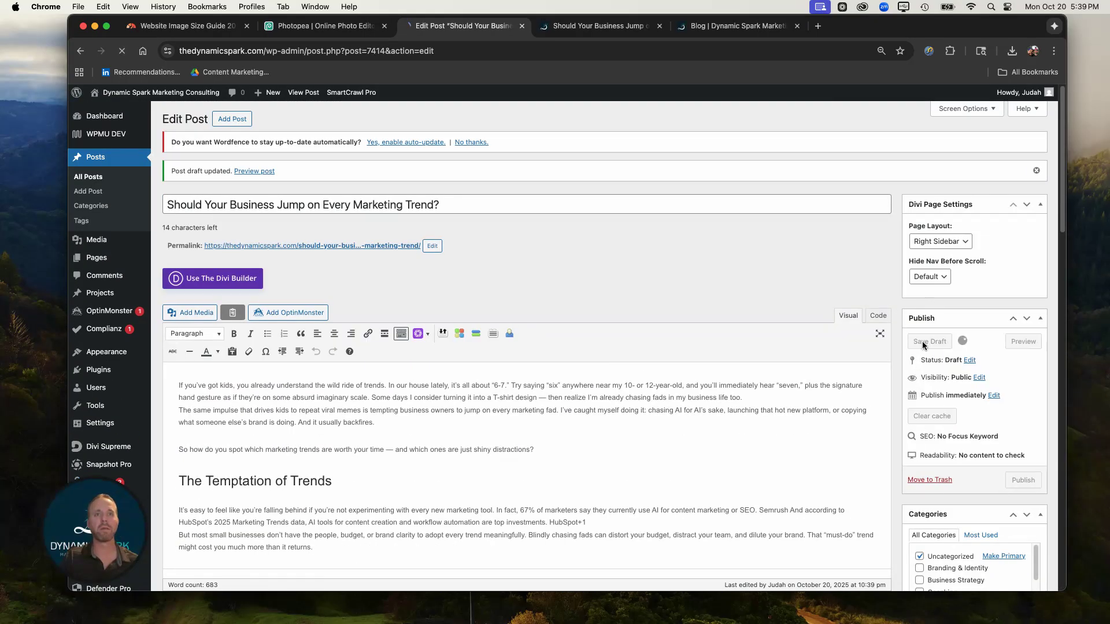
Step: Open the "Should Your Business Jump on Every Marketing Trend?" draft in Quick Edit from the posts list and remove its Uncategorized category
left_click(88, 177)
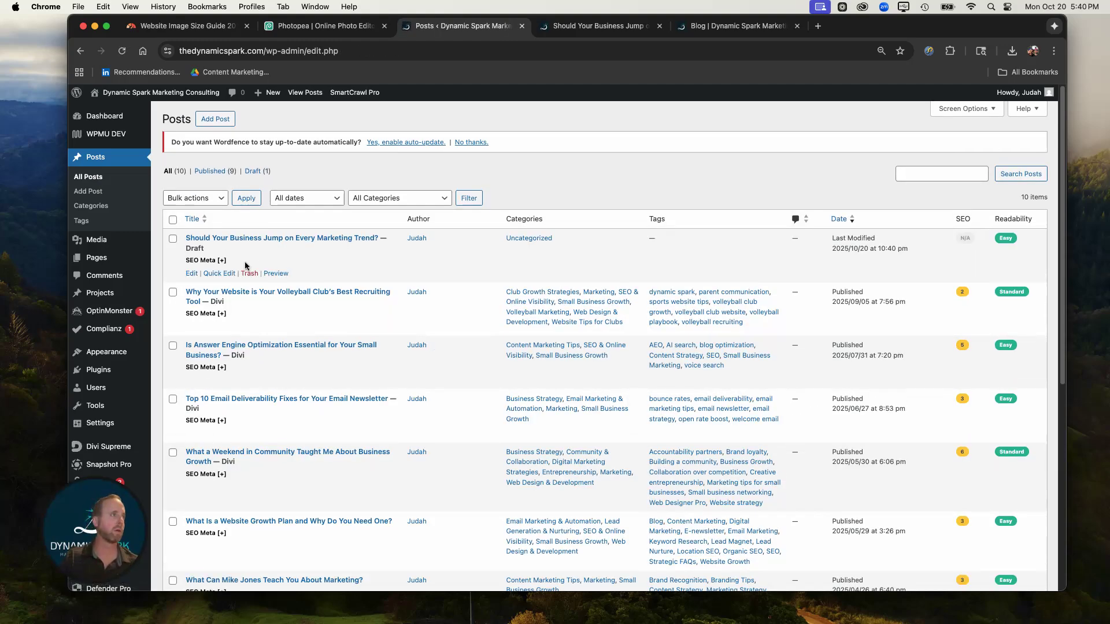
left_click(214, 275)
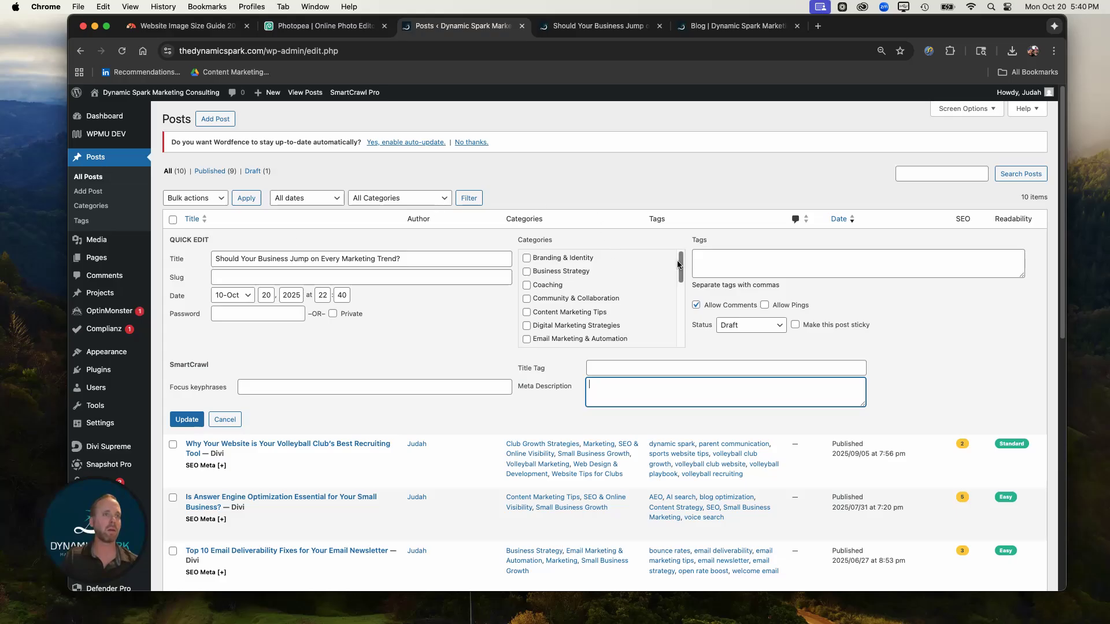
left_click_drag(681, 263, 681, 332)
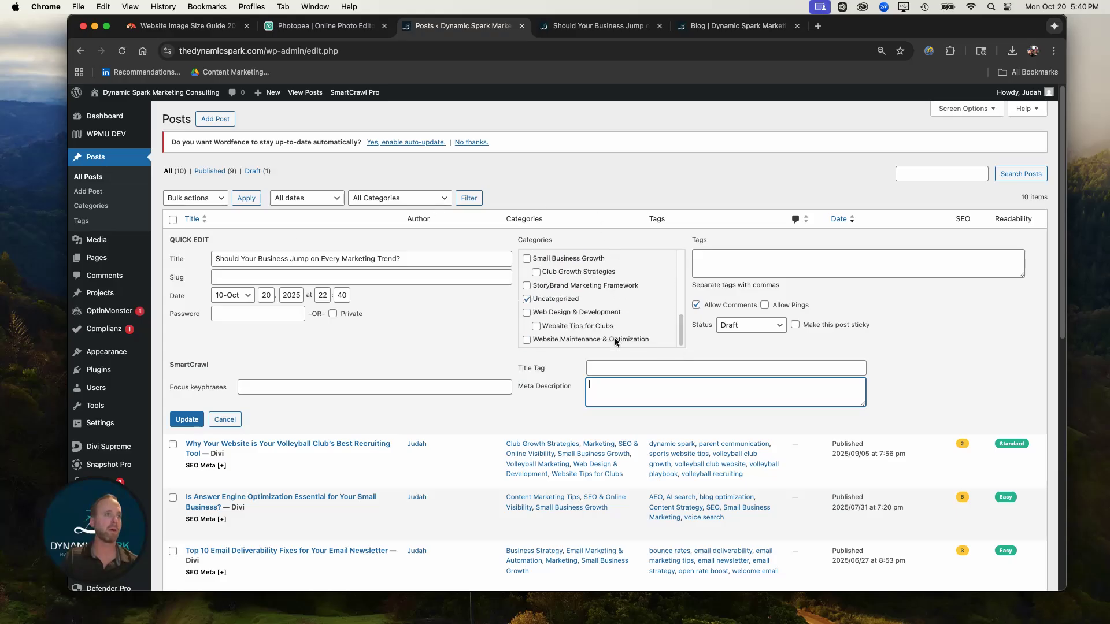
left_click(527, 299)
Step: Assign the Business Strategy and Content Marketing Tips categories to the post
scroll(572, 289, "up", 10)
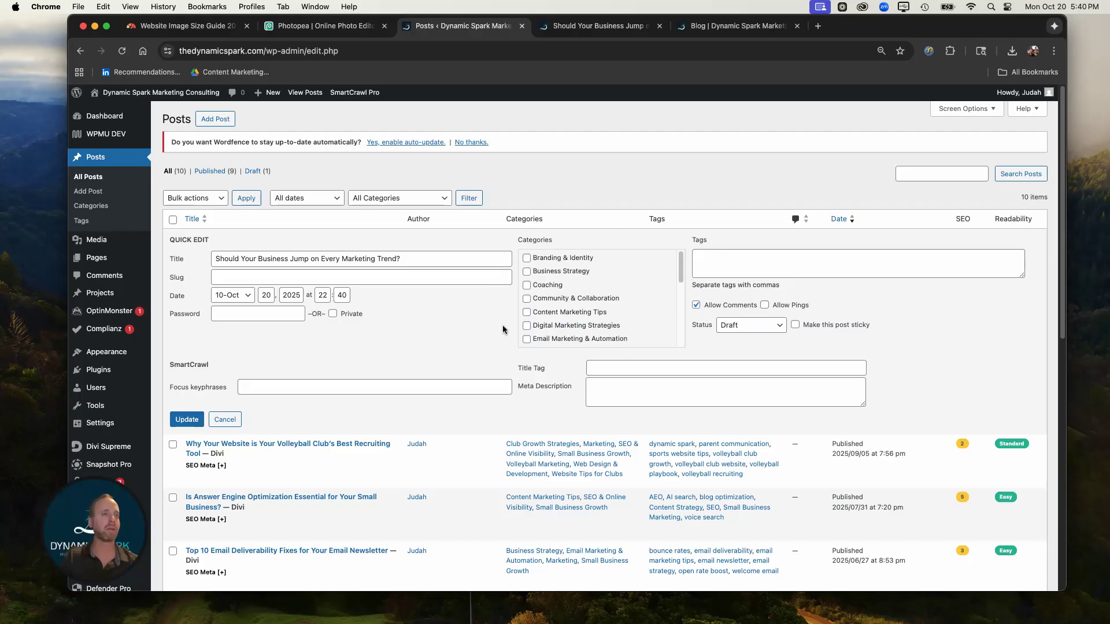
left_click(526, 272)
scroll(617, 283, "down", 1)
scroll(583, 284, "down", 1)
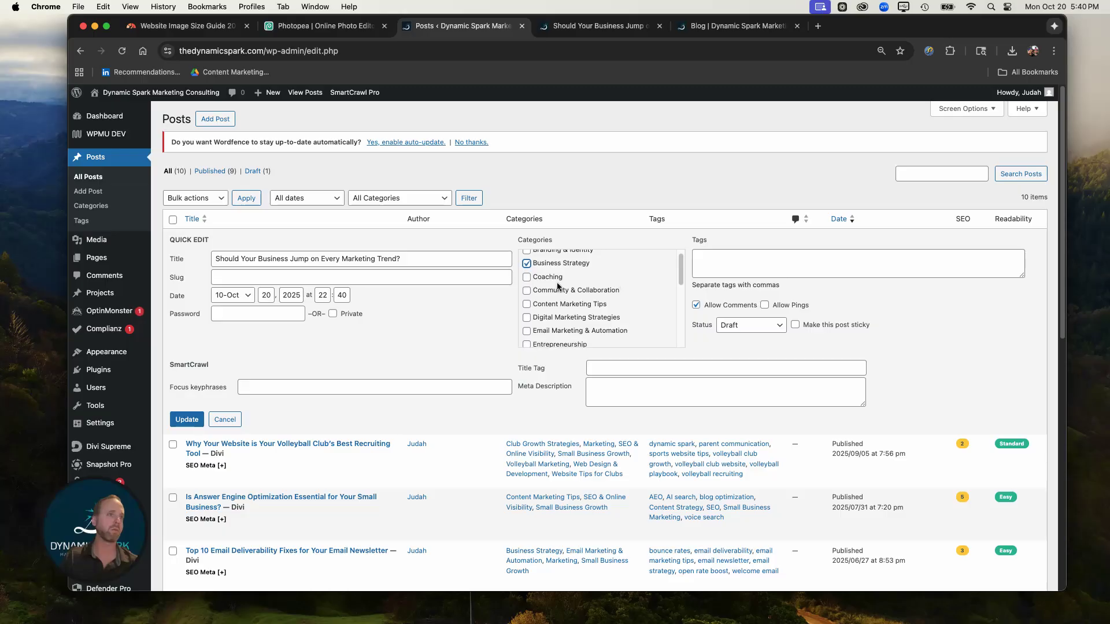
scroll(559, 286, "down", 1)
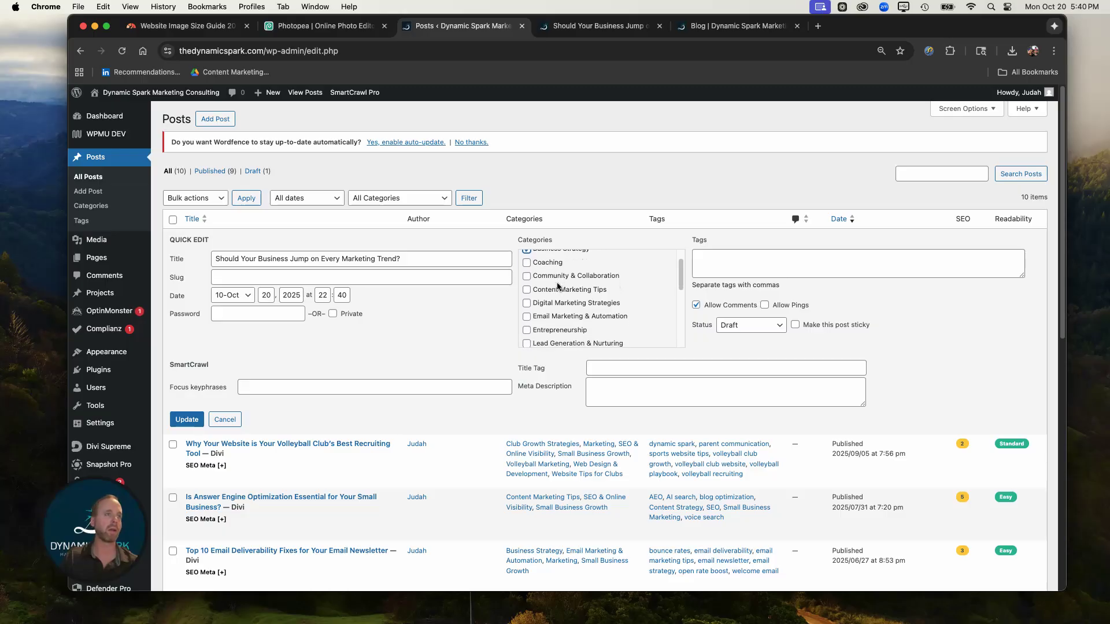
scroll(558, 286, "down", 1)
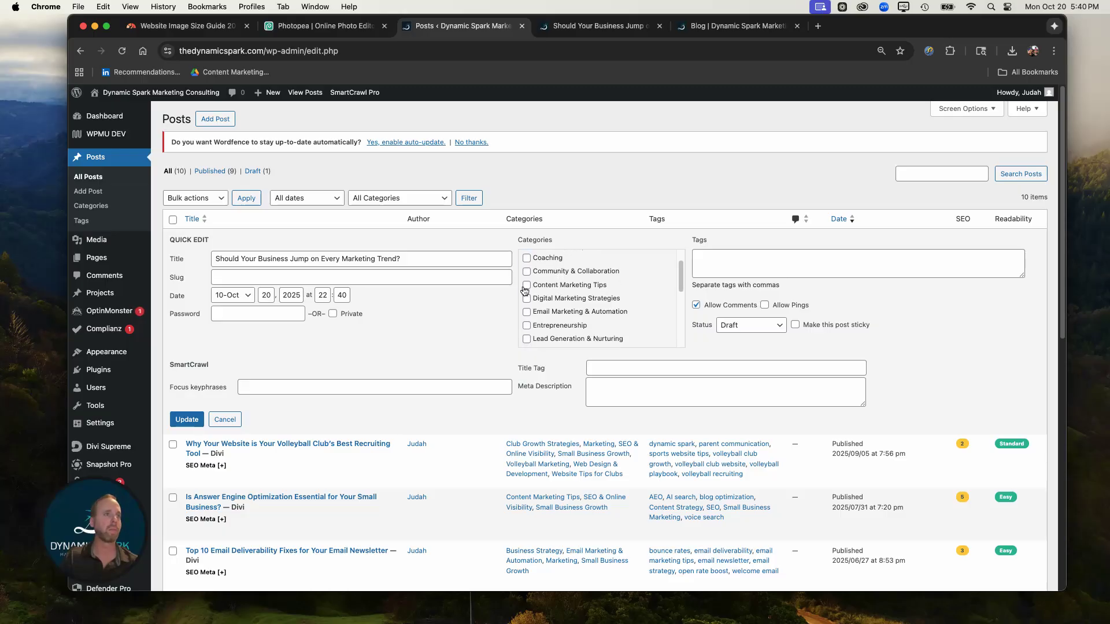
scroll(526, 288, "down", 2)
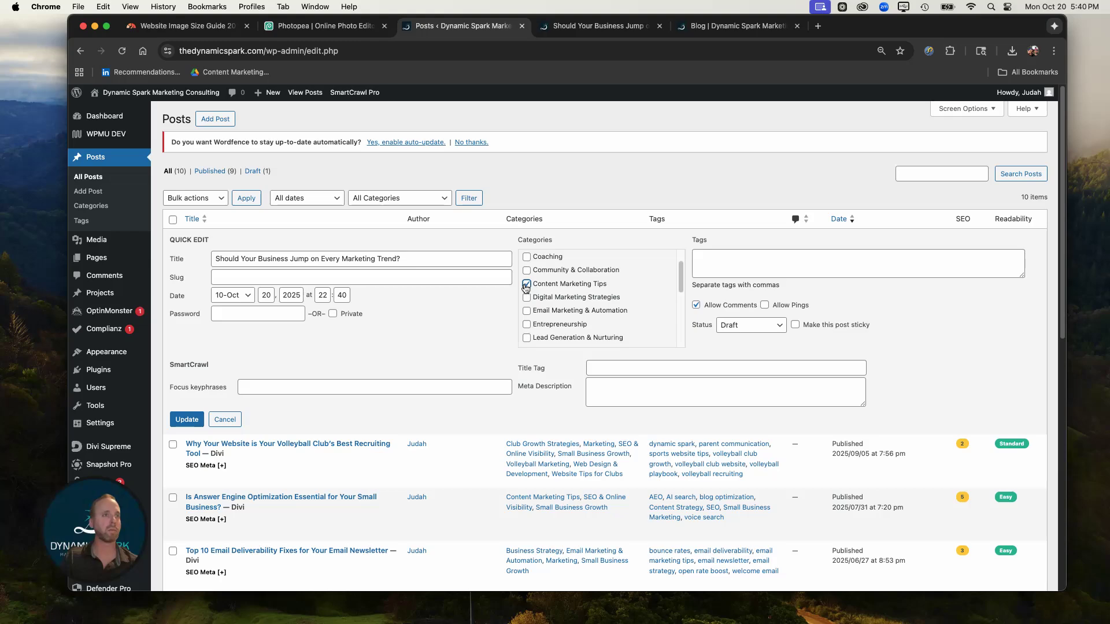
Step: Add the Marketing and SEO & Online Visibility categories to the post
scroll(525, 287, "down", 3)
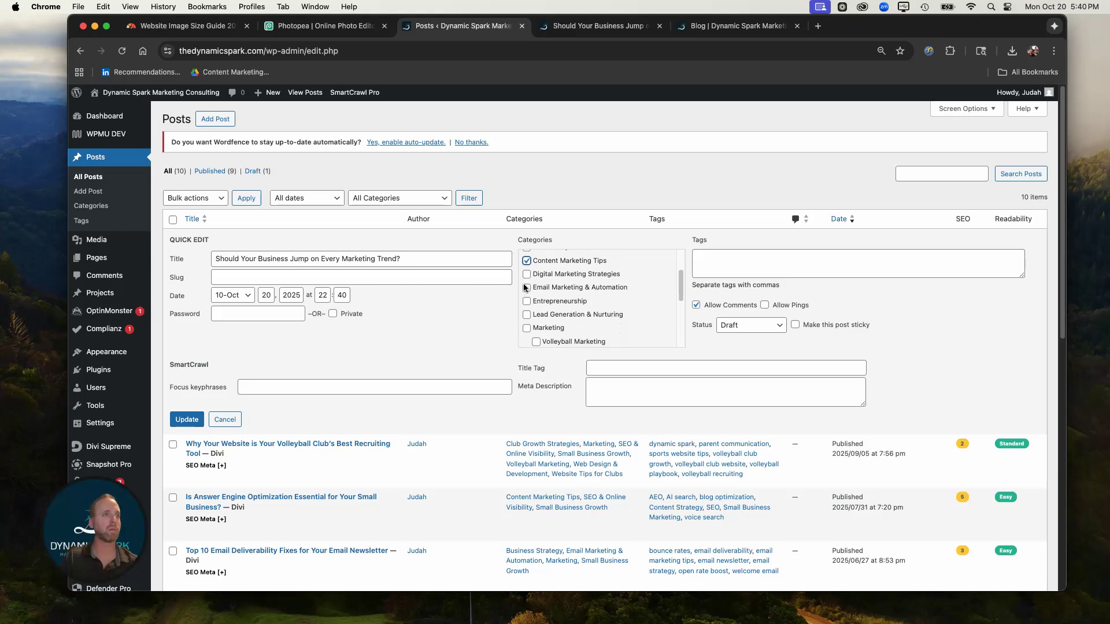
scroll(526, 288, "down", 3)
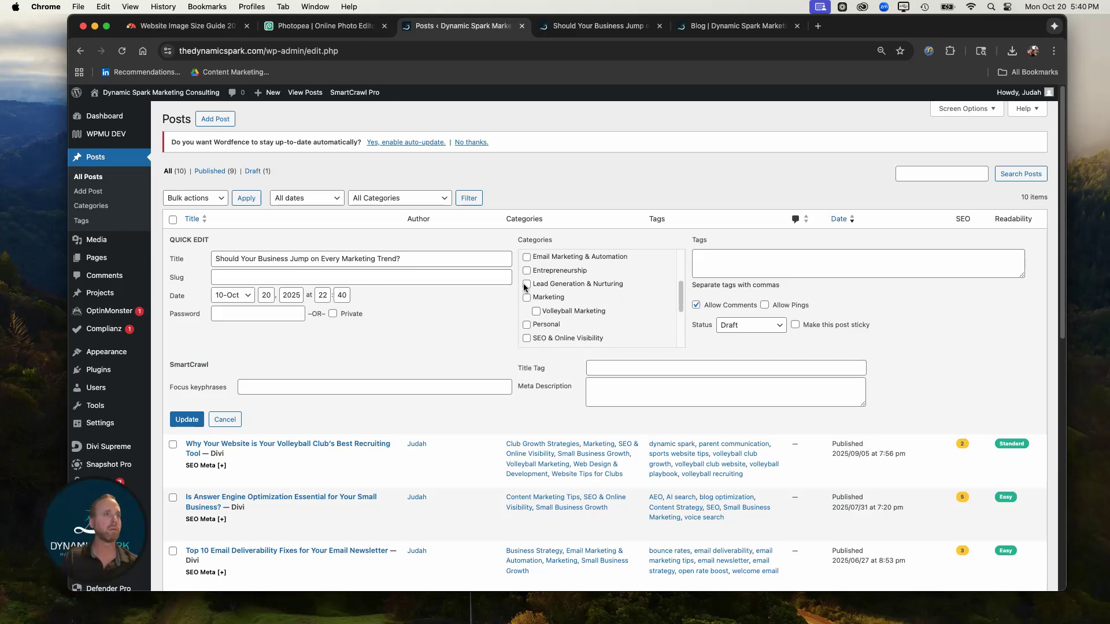
left_click(531, 269)
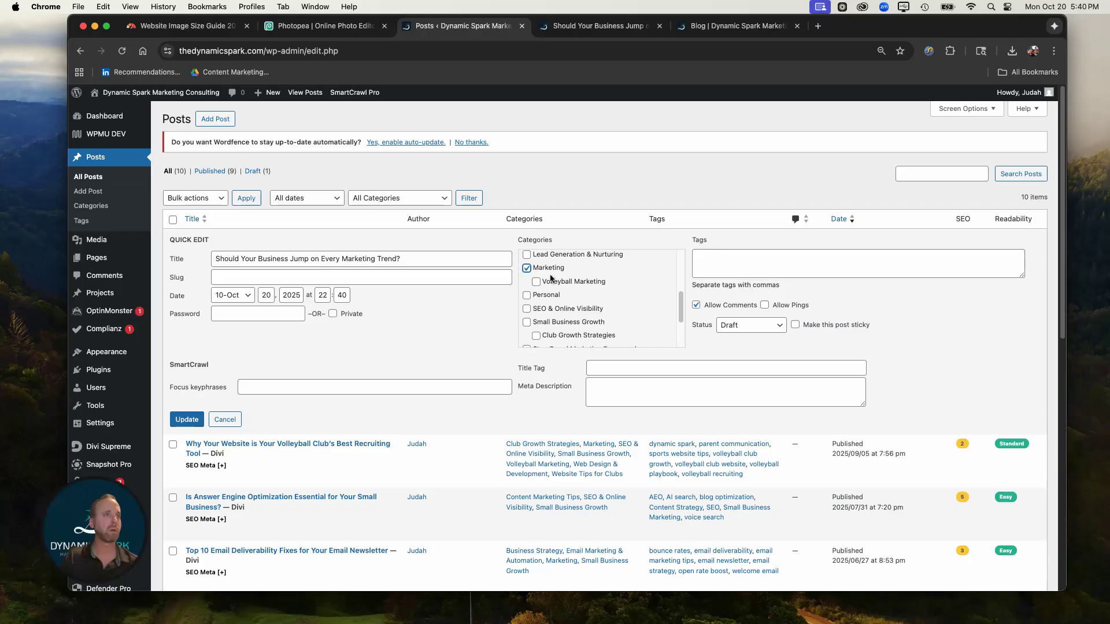
scroll(549, 287, "down", 2)
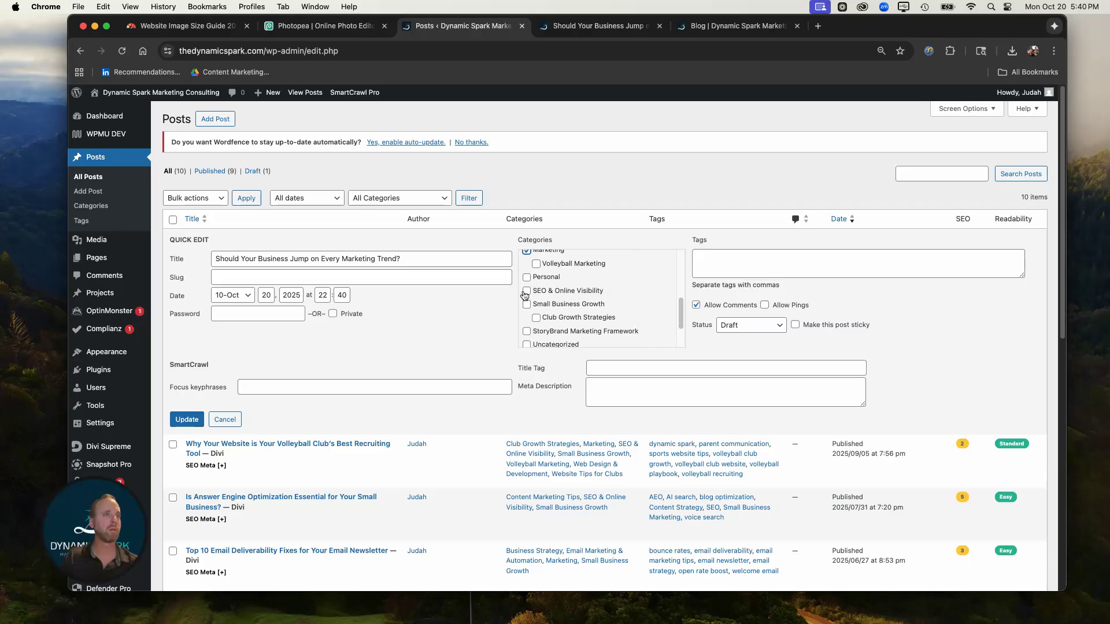
scroll(525, 293, "down", 3)
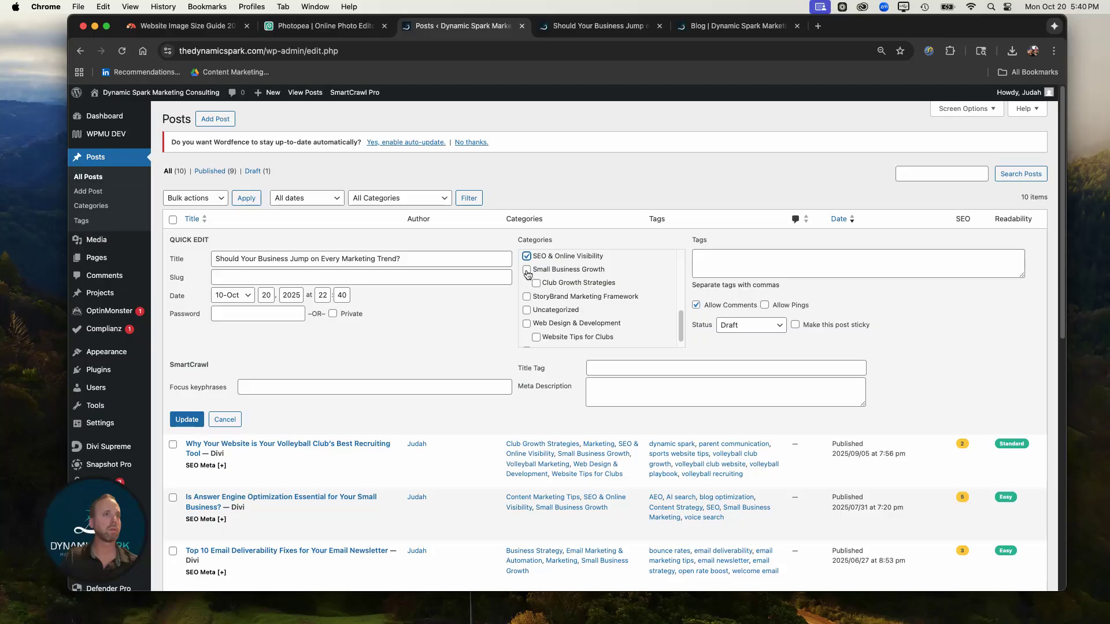
scroll(526, 295, "down", 1)
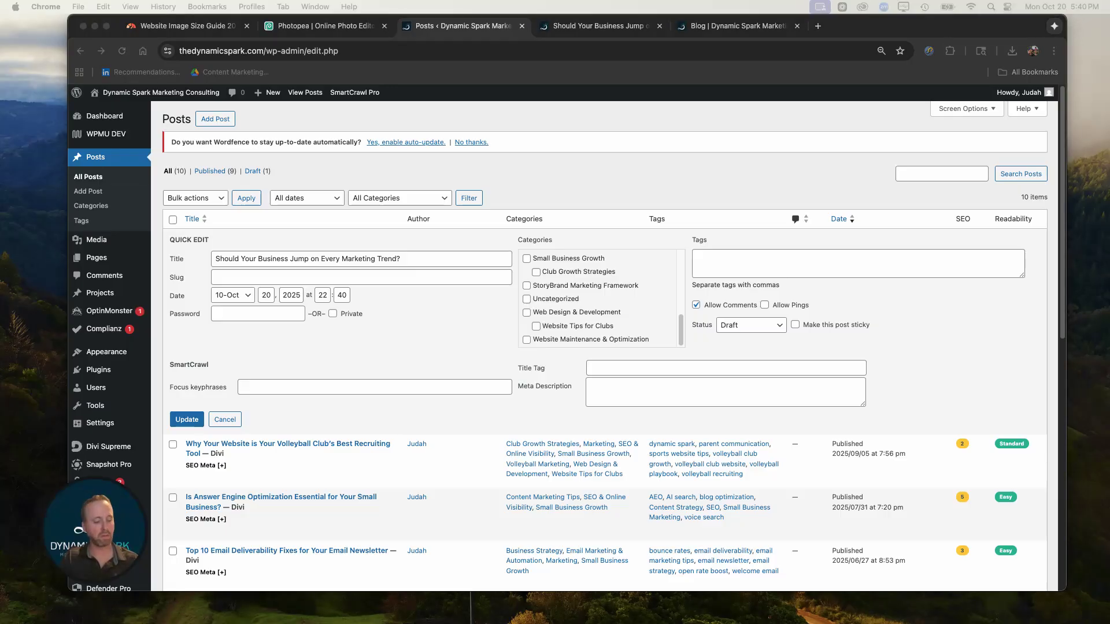
Step: Tag the post with marketing trends, small business marketing, brand strategy, AI marketing, content marketing, video marketing, AEO and generative search
left_click(730, 263)
left_click(721, 260)
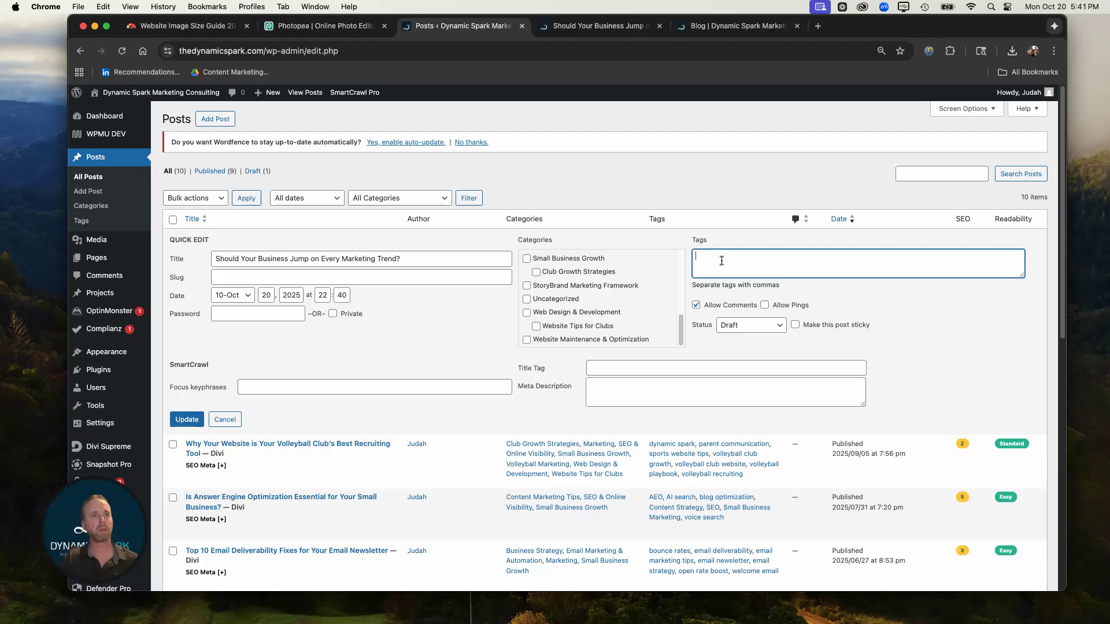
type("marketing trends, small business marketing, brand strategy, AI marketing, content marketing, video marketing, AEO, generative search")
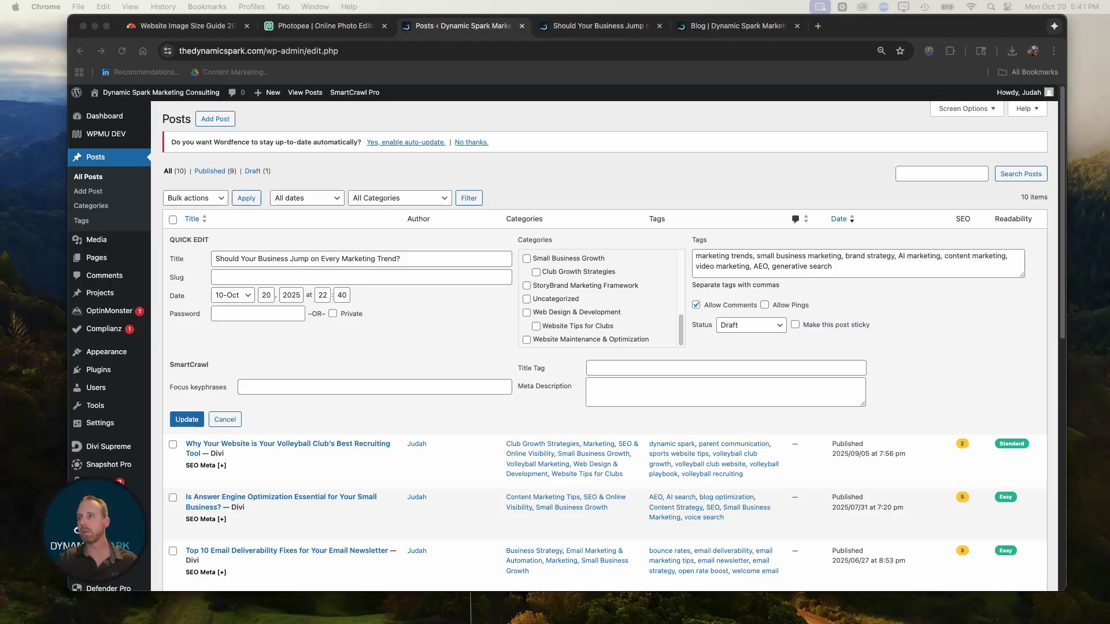
Step: Set the post's SmartCrawl title tag to "Should Your Business Jump on Every Marketing Trend?"
left_click(602, 369)
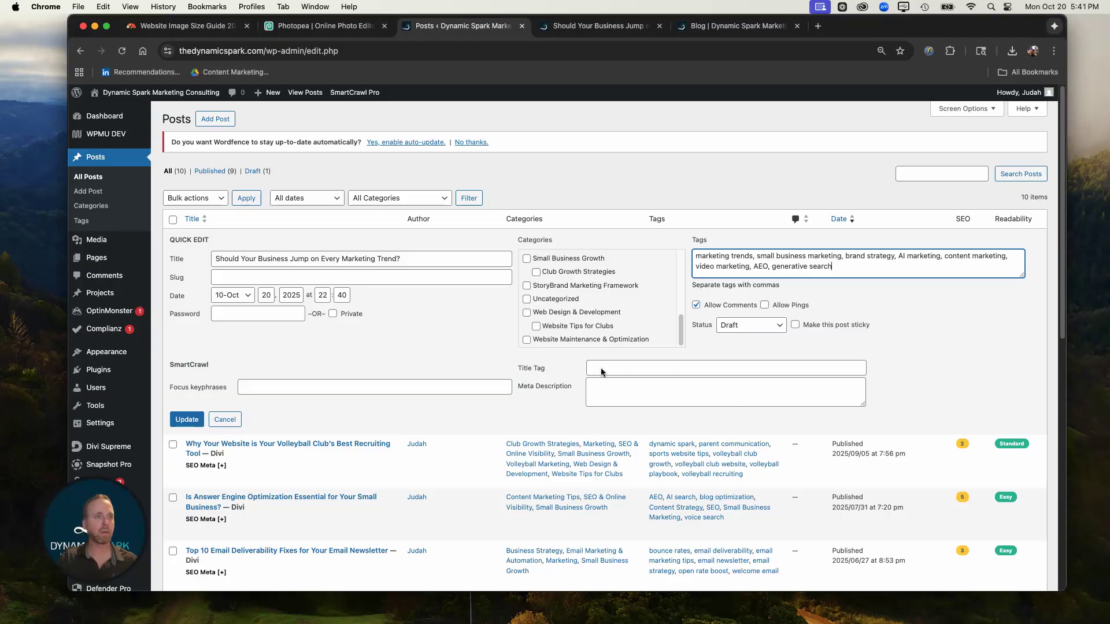
left_click(602, 371)
type("Should Your Business Jump on Every Marketing Trend?")
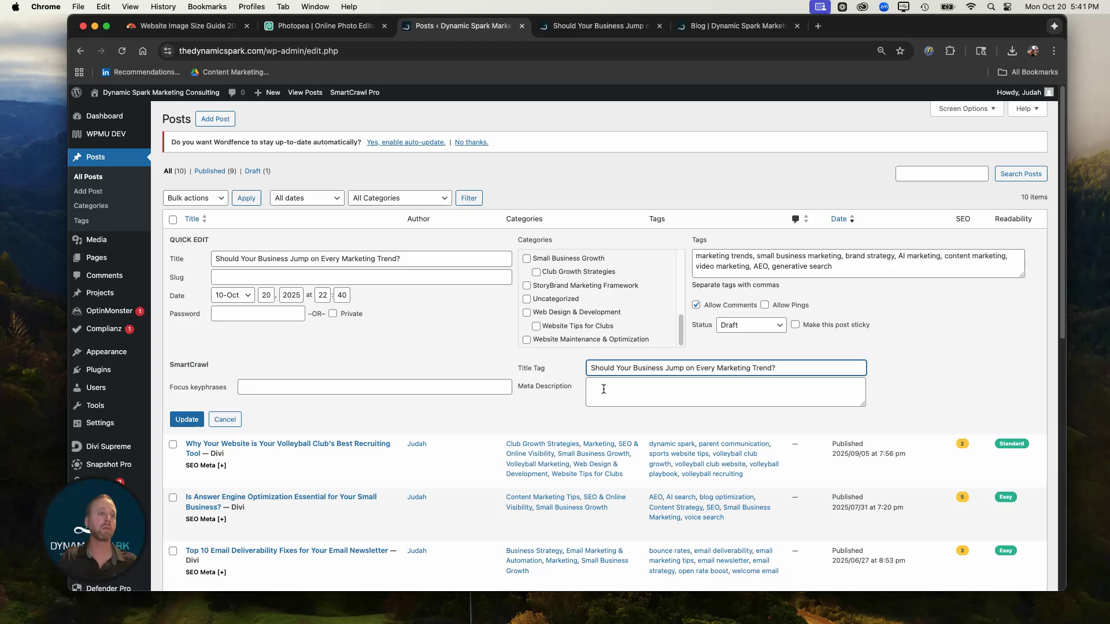
Step: Enter the meta description "Chasing every marketing trend can drain your brand and budget. Learn how to spot the trends worth your time and protect your brand's clarity."
left_click(603, 390)
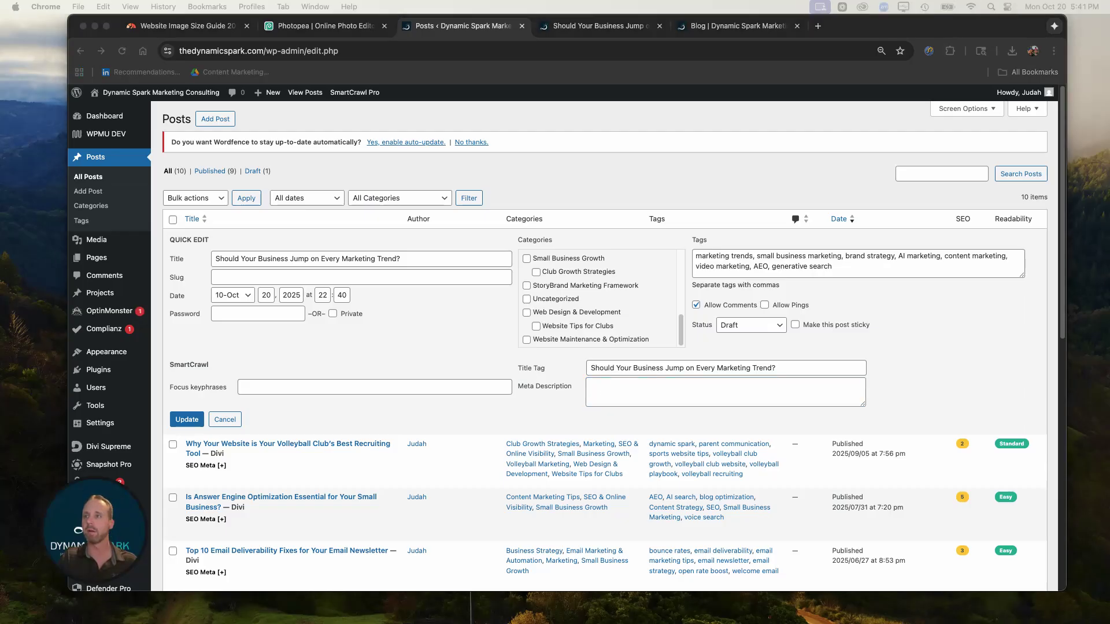
left_click(603, 380)
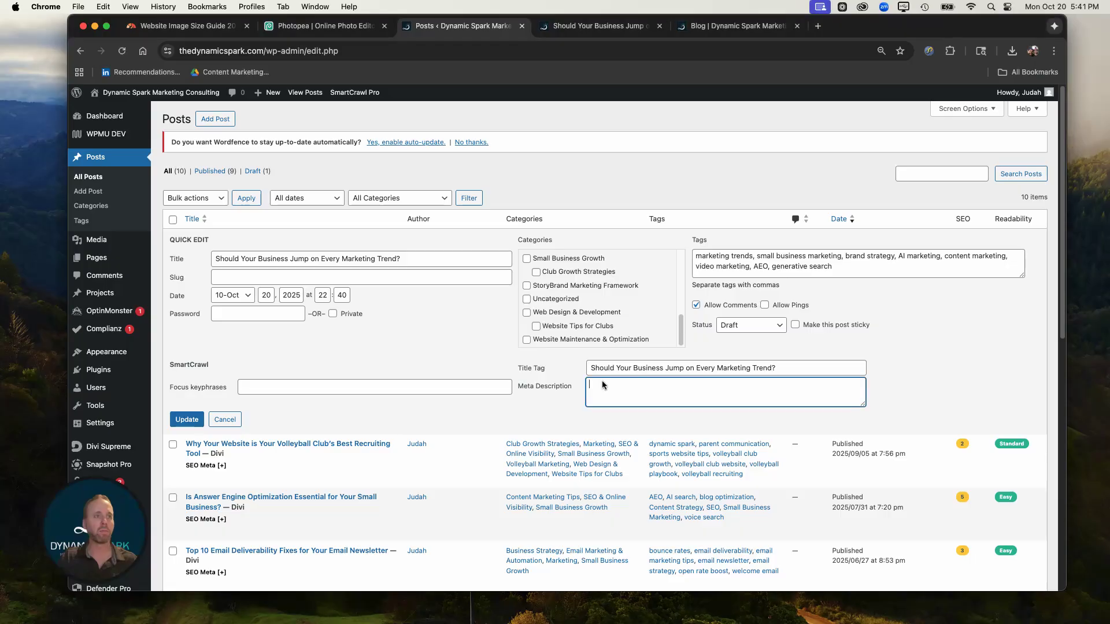
type("Chasing every marketing trend can drain your brand and budget. Learn how to spot the trends worth your time and protect your brand’s clarity.")
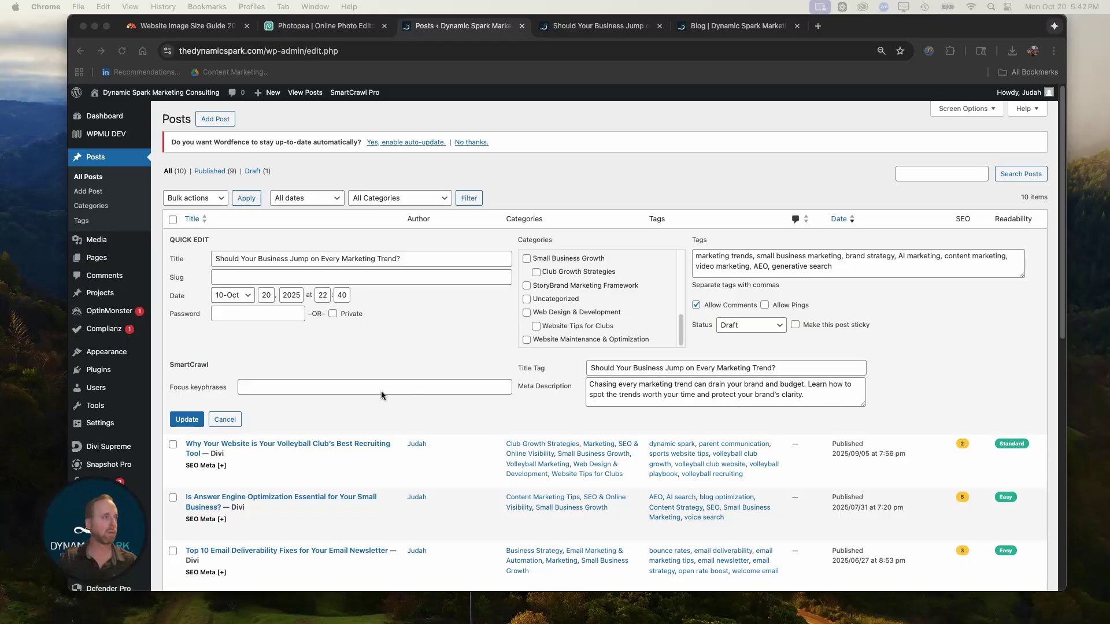
Step: Enter the focus keyphrases marketing trends, AI in marketing, brand consistency and evaluating marketing trends, and update the post
left_click(263, 393)
left_click(263, 393)
type("marketing trends  AI in marketing  brand consistency  evaluating marketing trends")
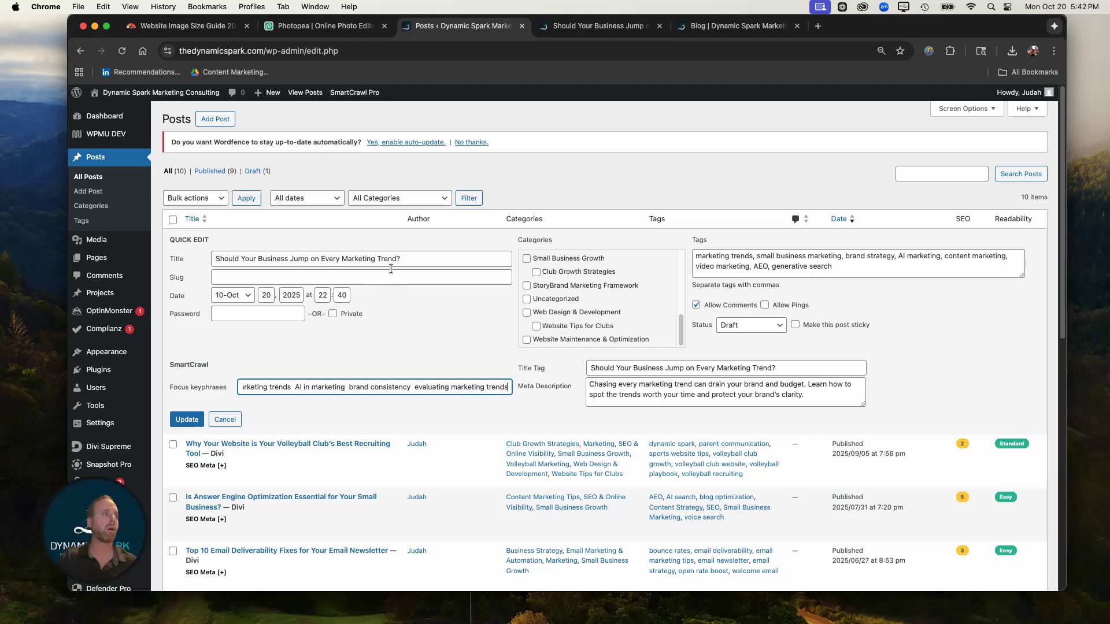
left_click(187, 421)
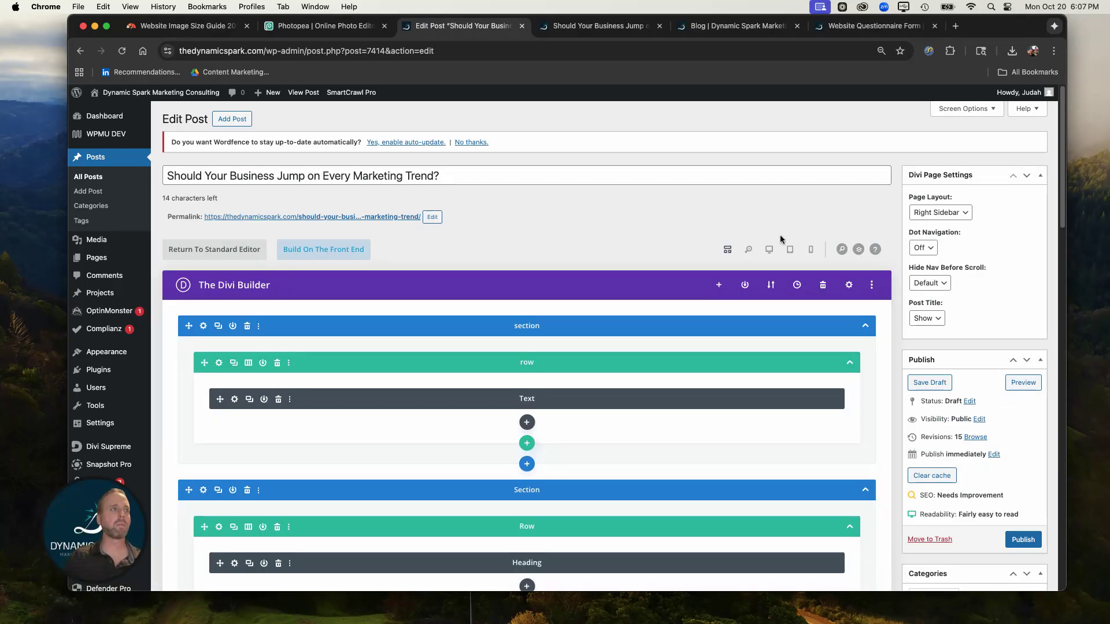
Step: Open the Divi-built draft's permalink preview and review its intro, linked sources, headings, checklist, FAQs and consultation call to action
left_click(339, 217)
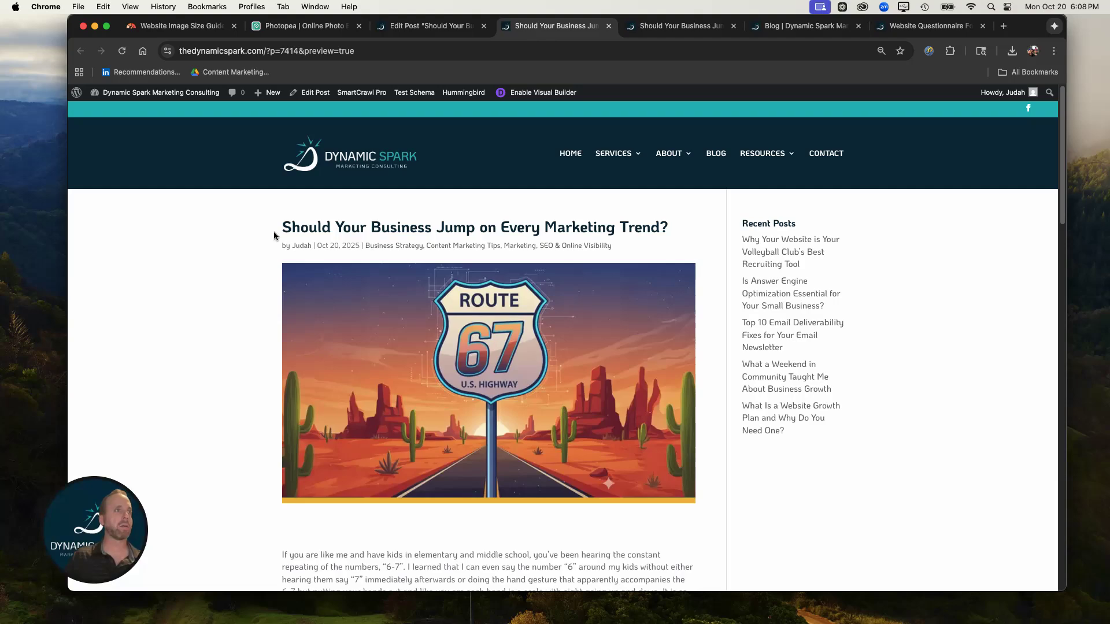
scroll(403, 309, "down", 3)
scroll(403, 309, "down", 15)
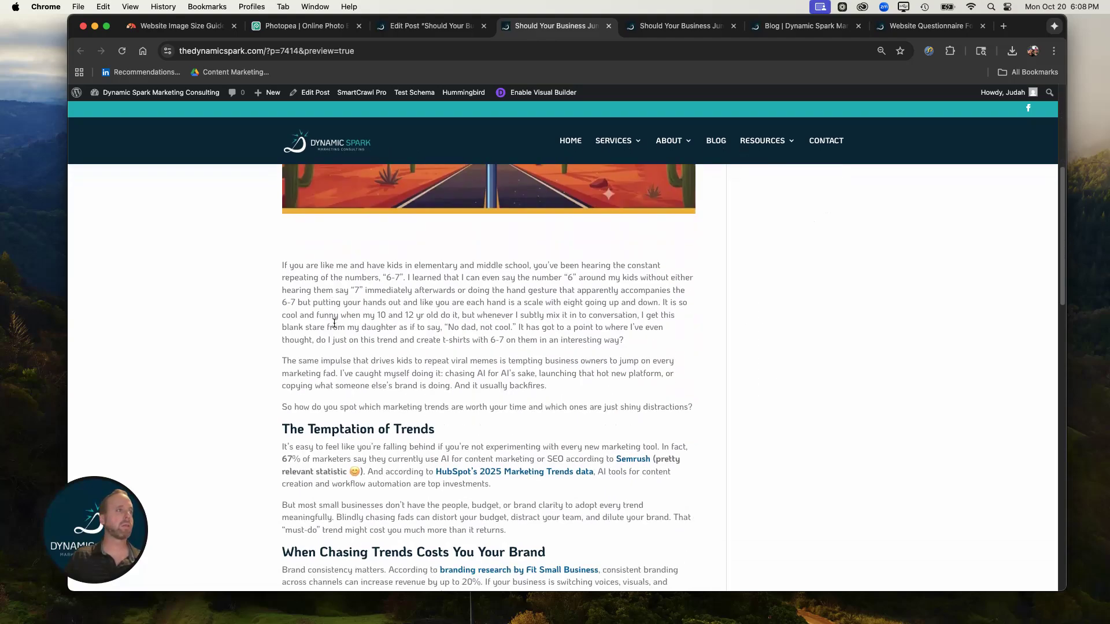
scroll(313, 297, "down", 7)
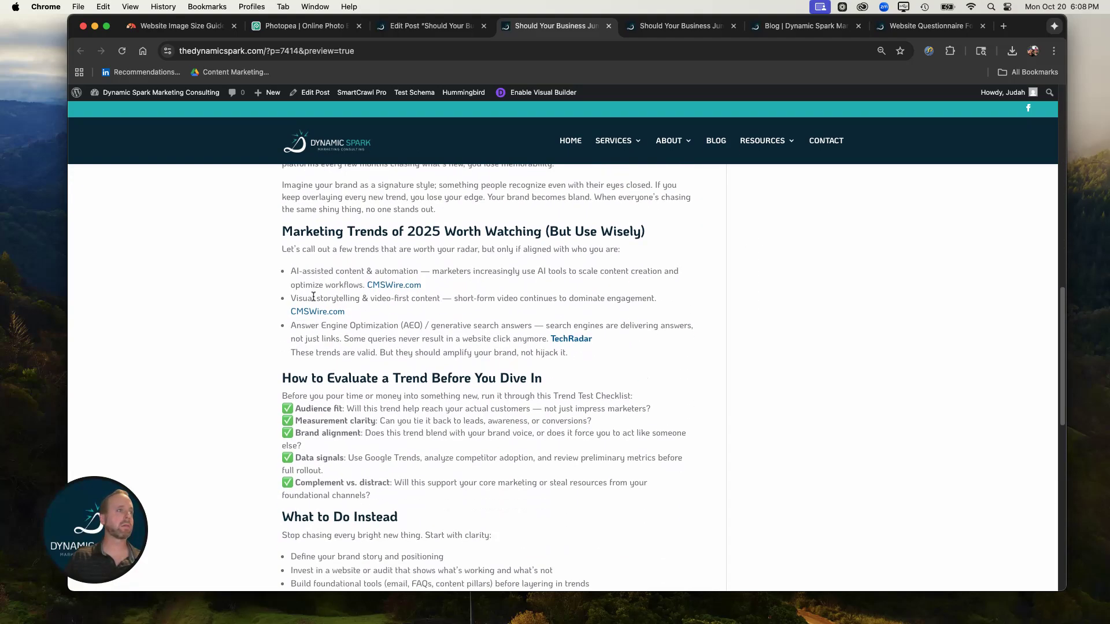
scroll(344, 298, "down", 9)
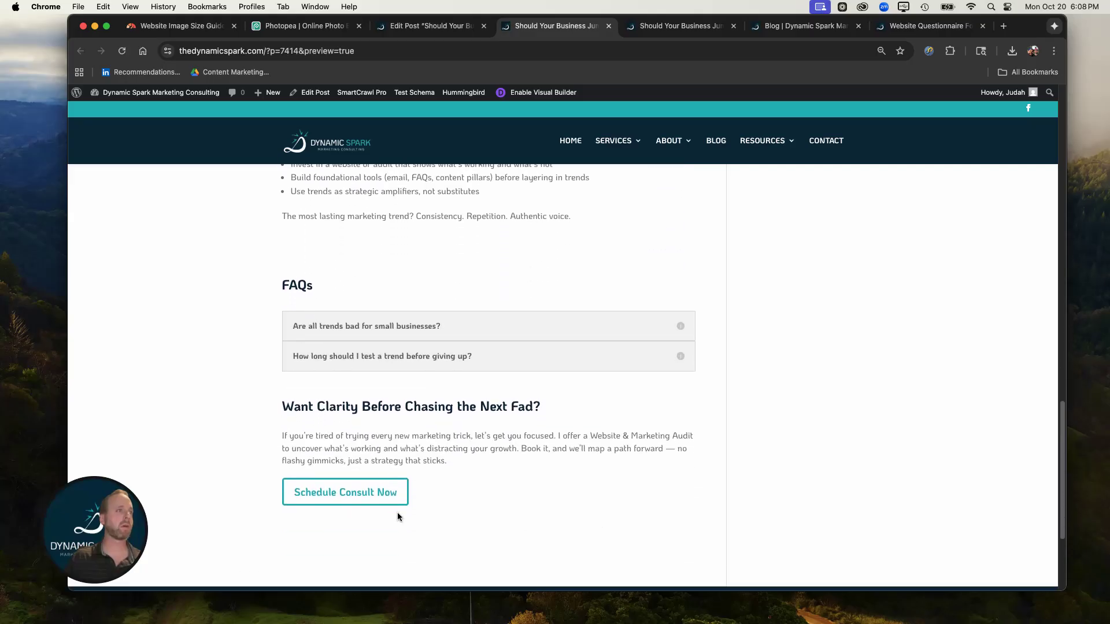
scroll(499, 373, "up", 18)
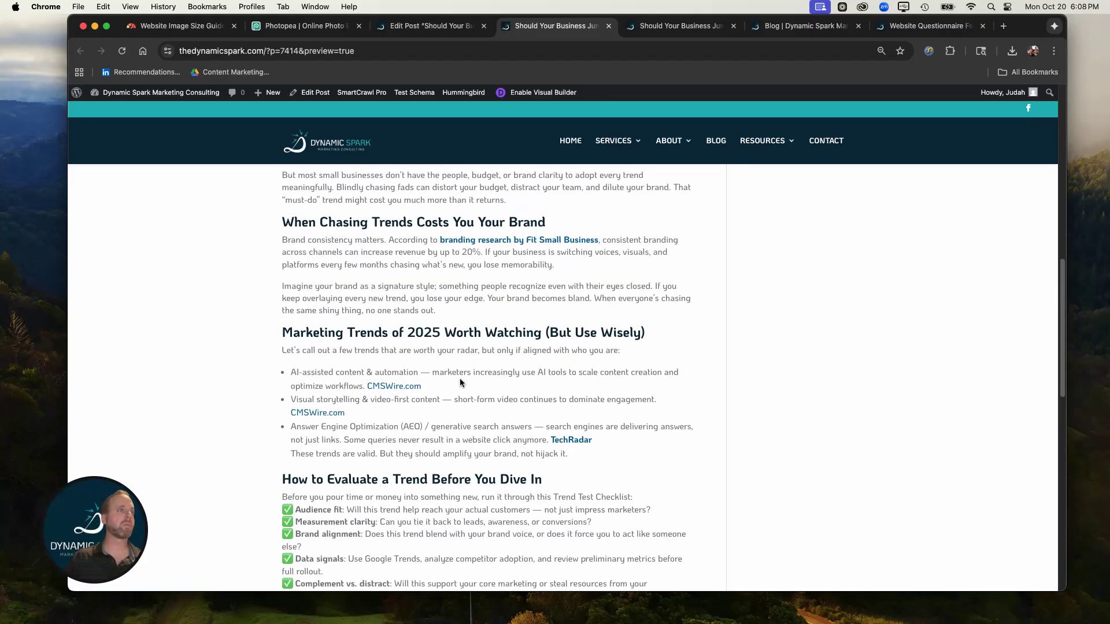
scroll(454, 383, "up", 1)
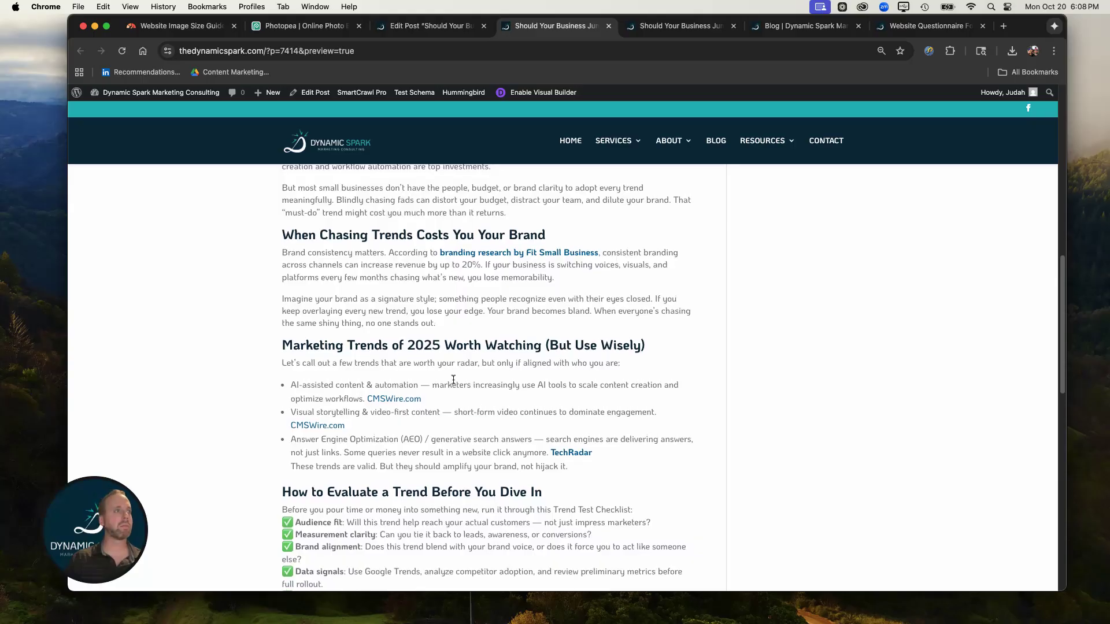
scroll(452, 378, "up", 2)
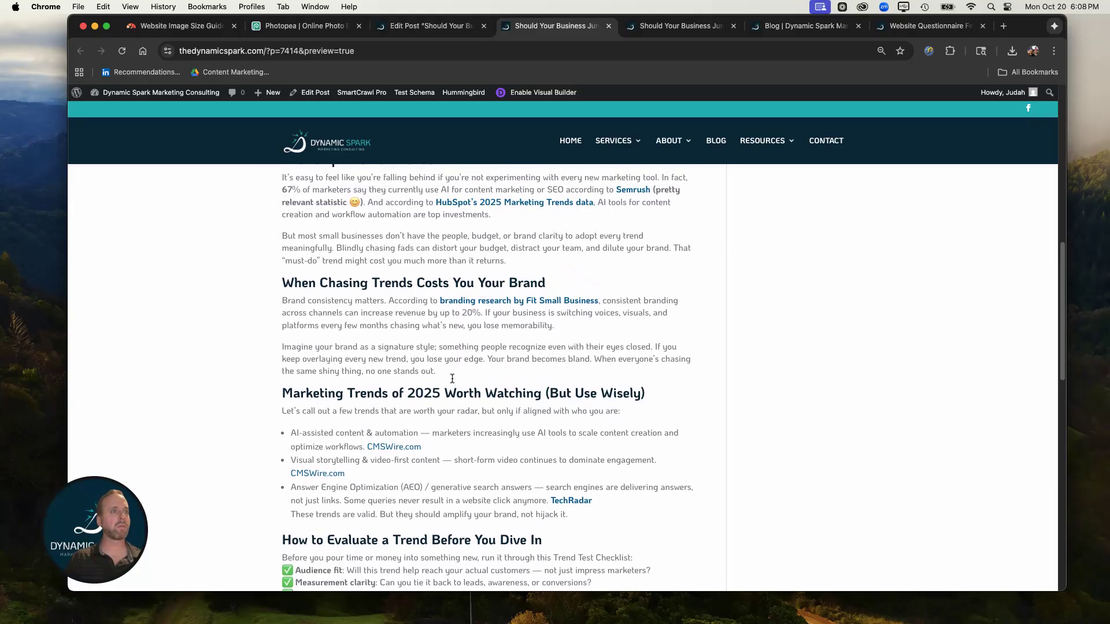